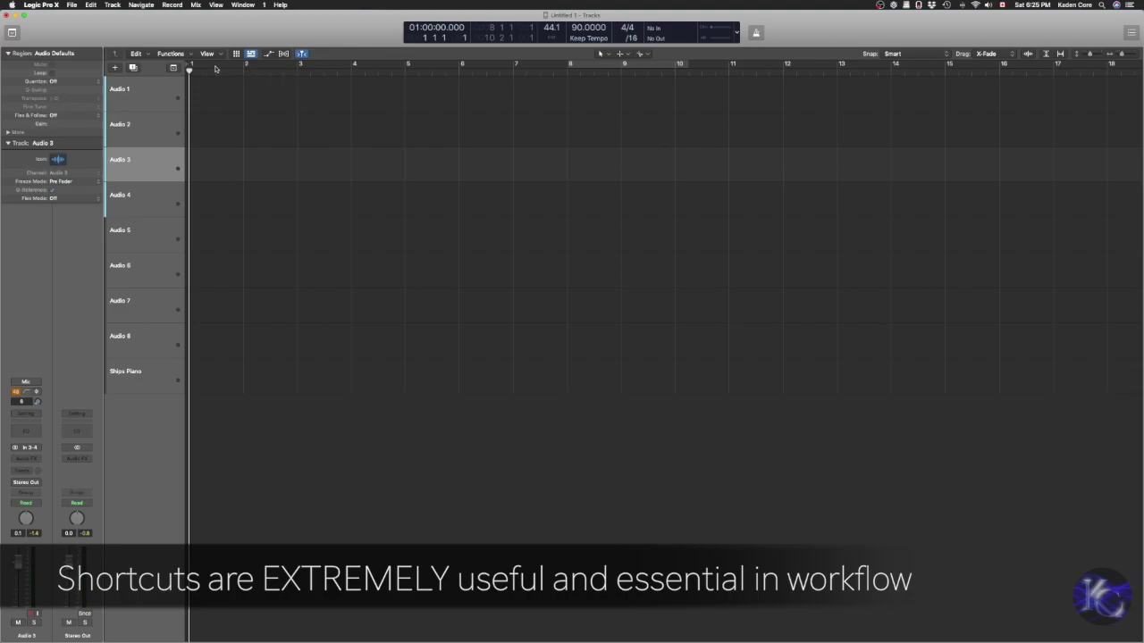
Drag a cycle range across the first bars in the ruler, then switch Cycle mode off.
{"action": "left_click_drag", "start_coordinate": [601, 65], "coordinate": [190, 79]}
{"action": "key", "text": "c"}
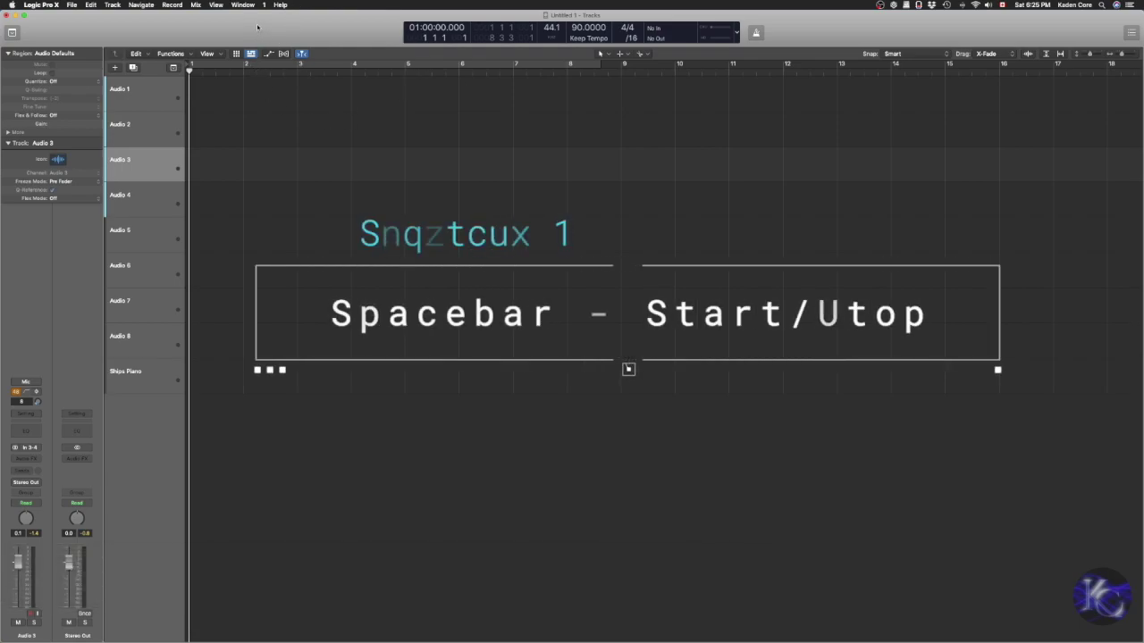
Play and stop the project, then record a roughly one-bar audio take on Audio 3.
{"action": "key", "text": "space"}
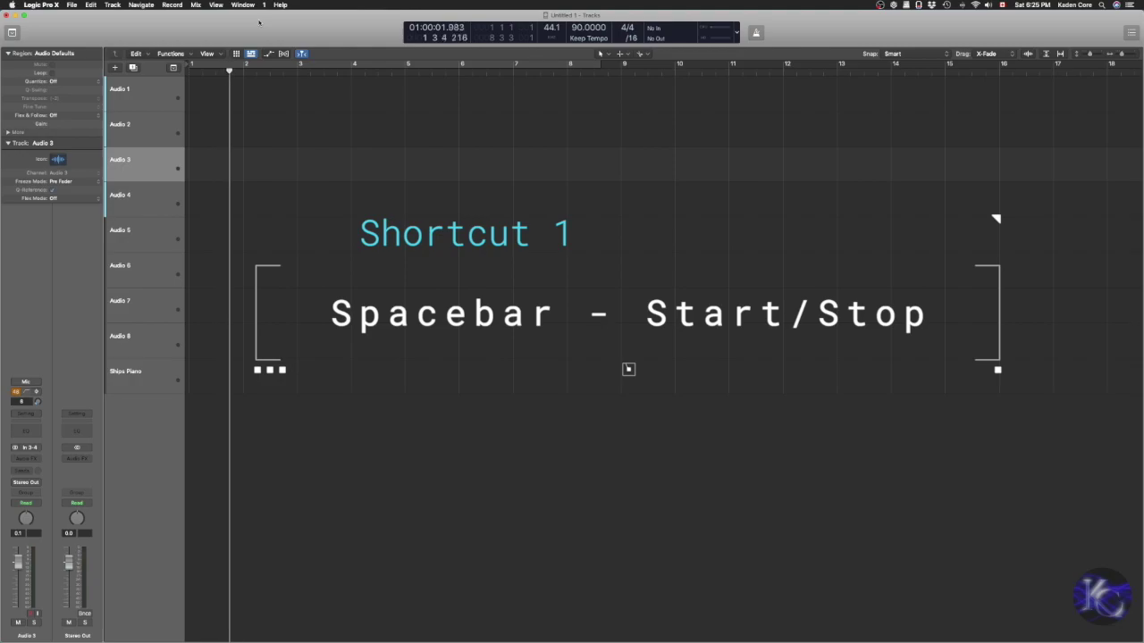
{"action": "key", "text": "space"}
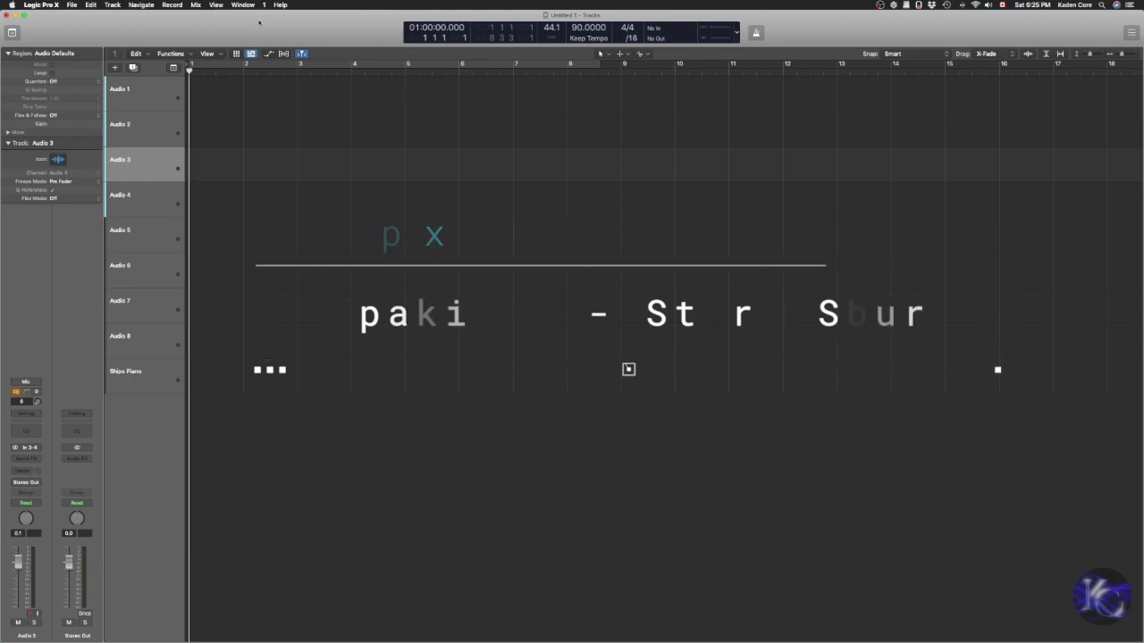
{"action": "key", "text": "r"}
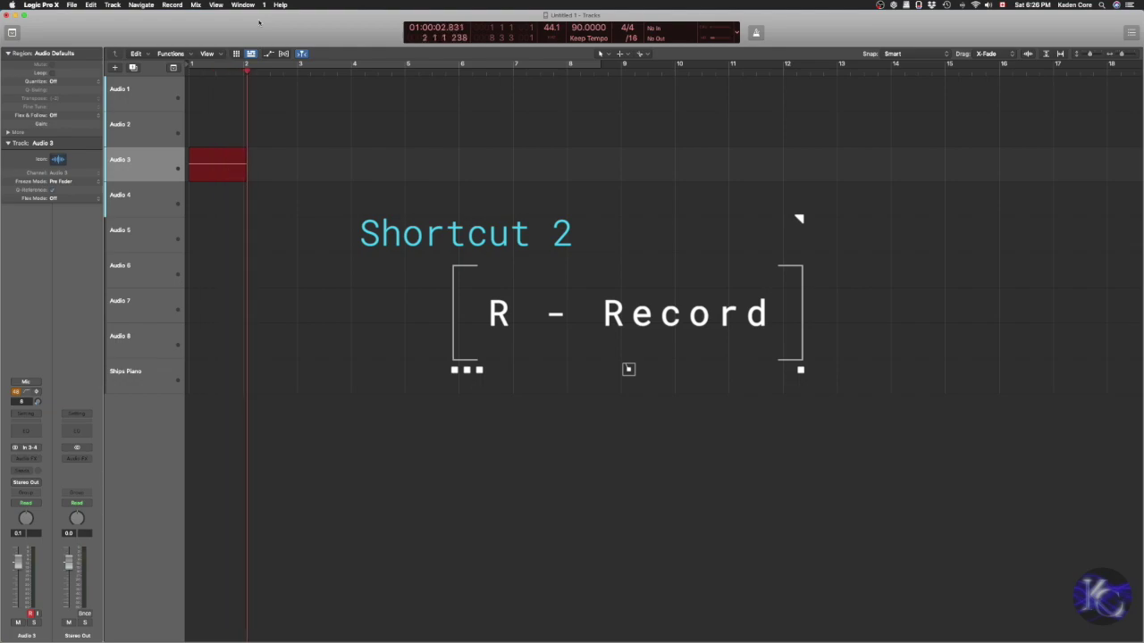
{"action": "key", "text": "space"}
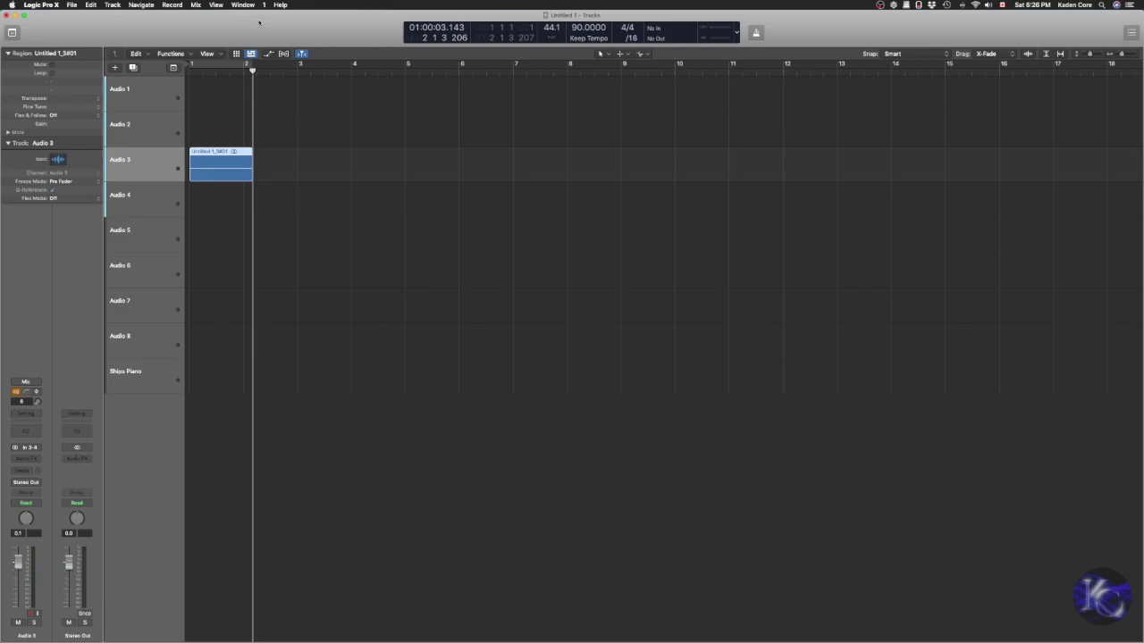
Toggle the metronome off and on during playback, leaving it switched on.
{"action": "key", "text": "k"}
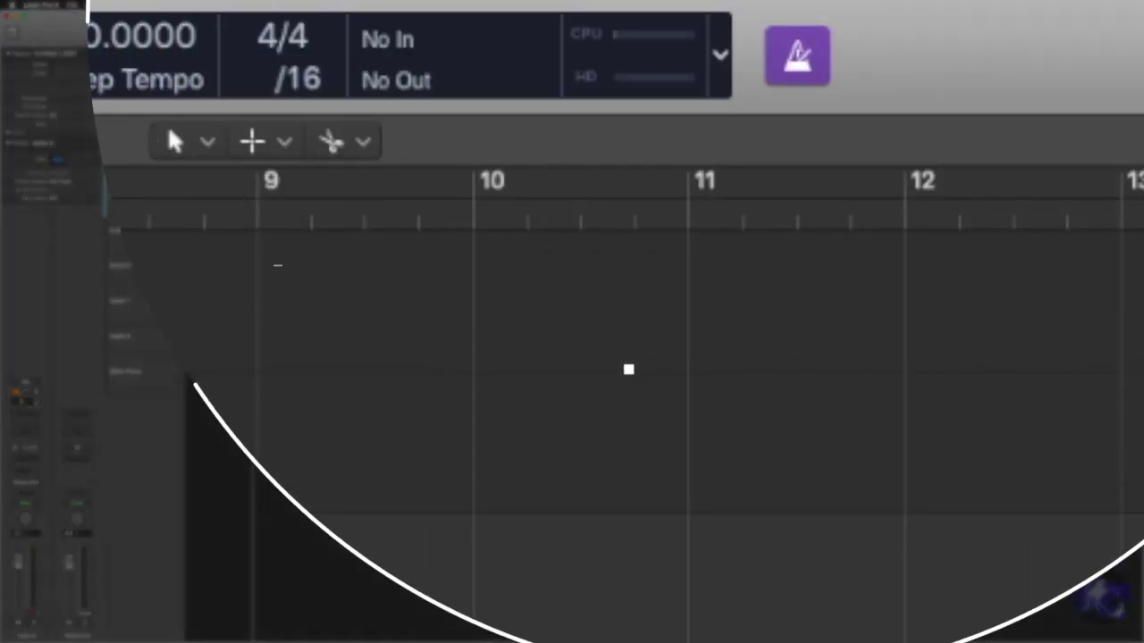
{"action": "key", "text": "space"}
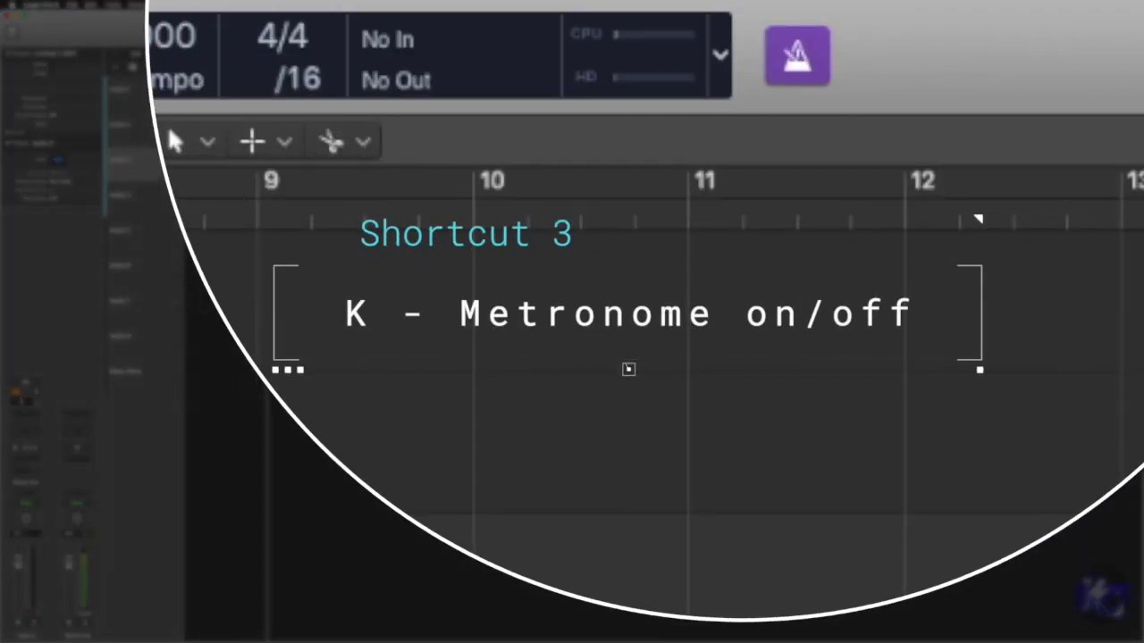
{"action": "key", "text": "k"}
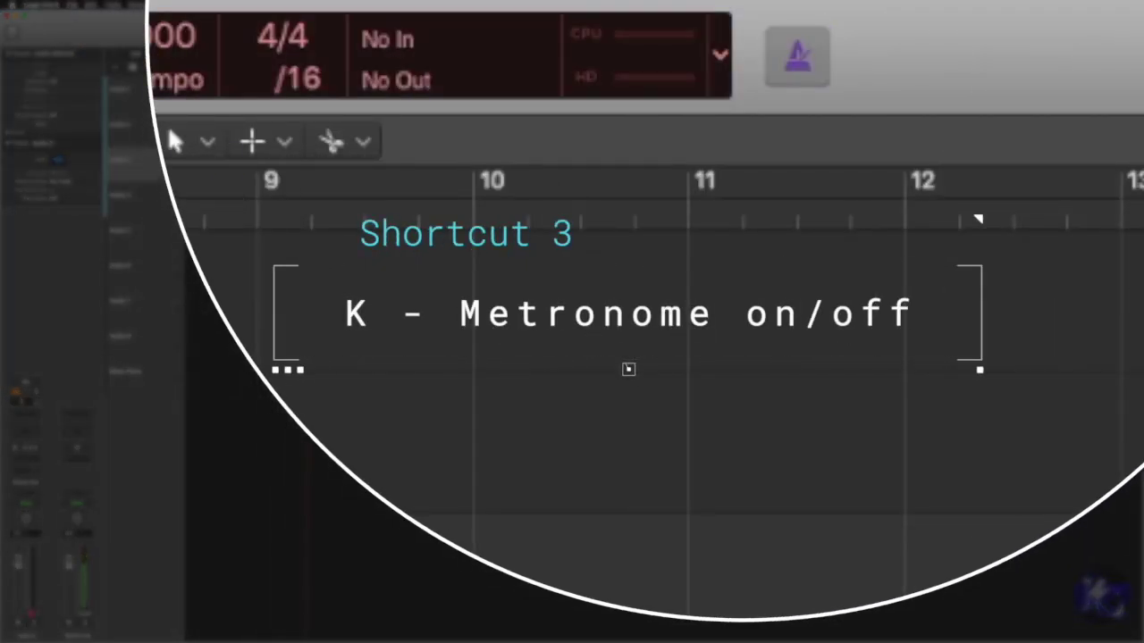
{"action": "key", "text": "k"}
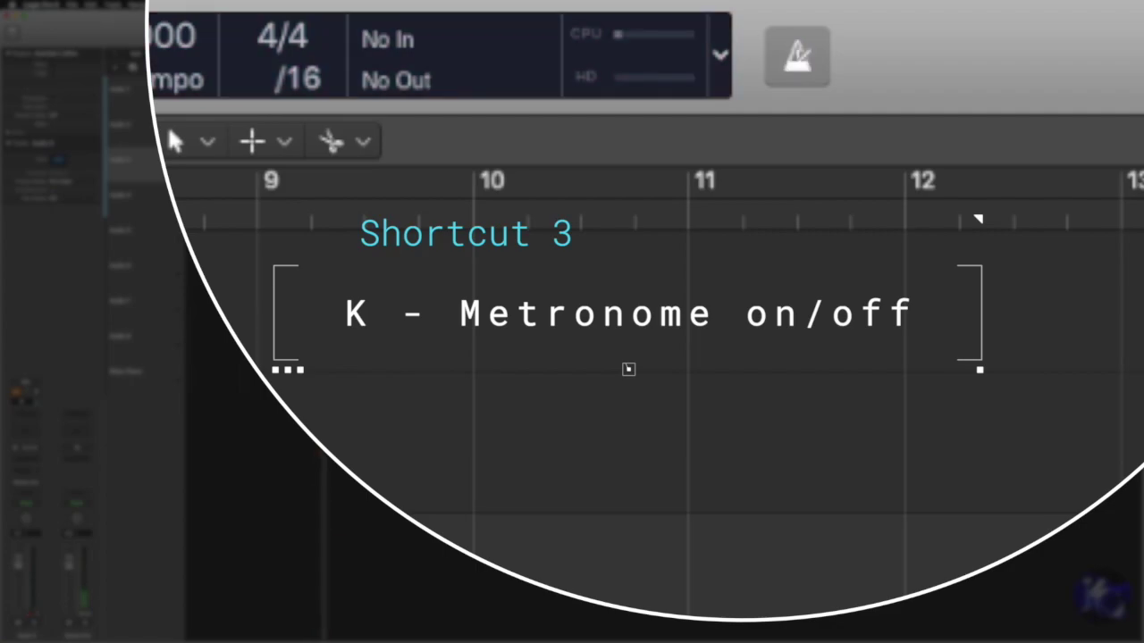
{"action": "key", "text": "k"}
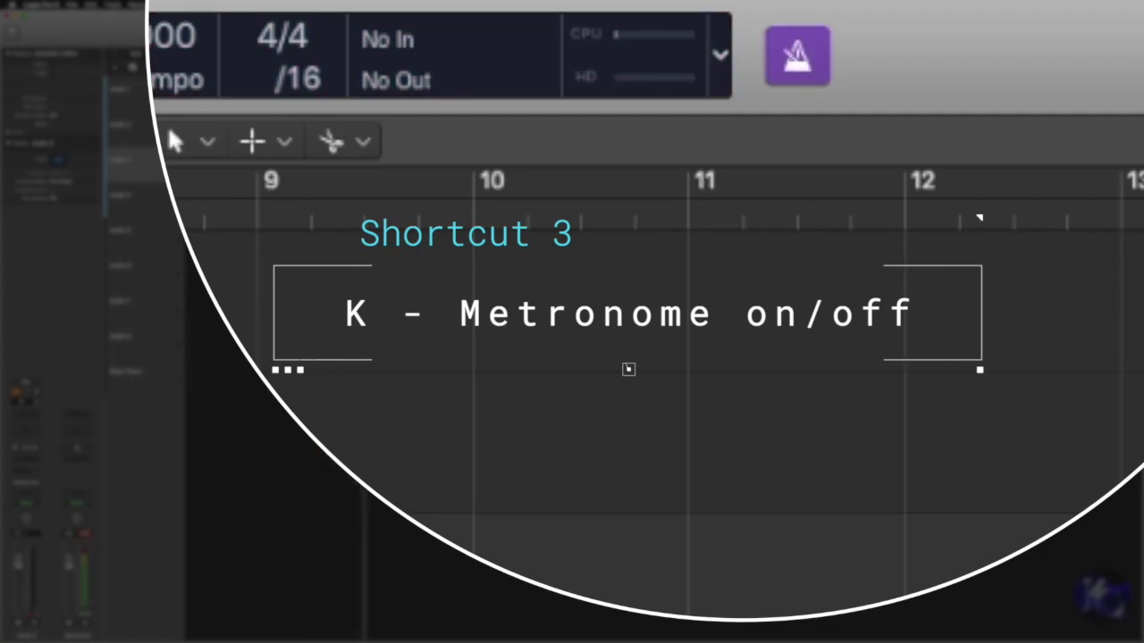
Record another take, then undo every recording so Audio 3 is empty again.
{"action": "key", "text": "k"}
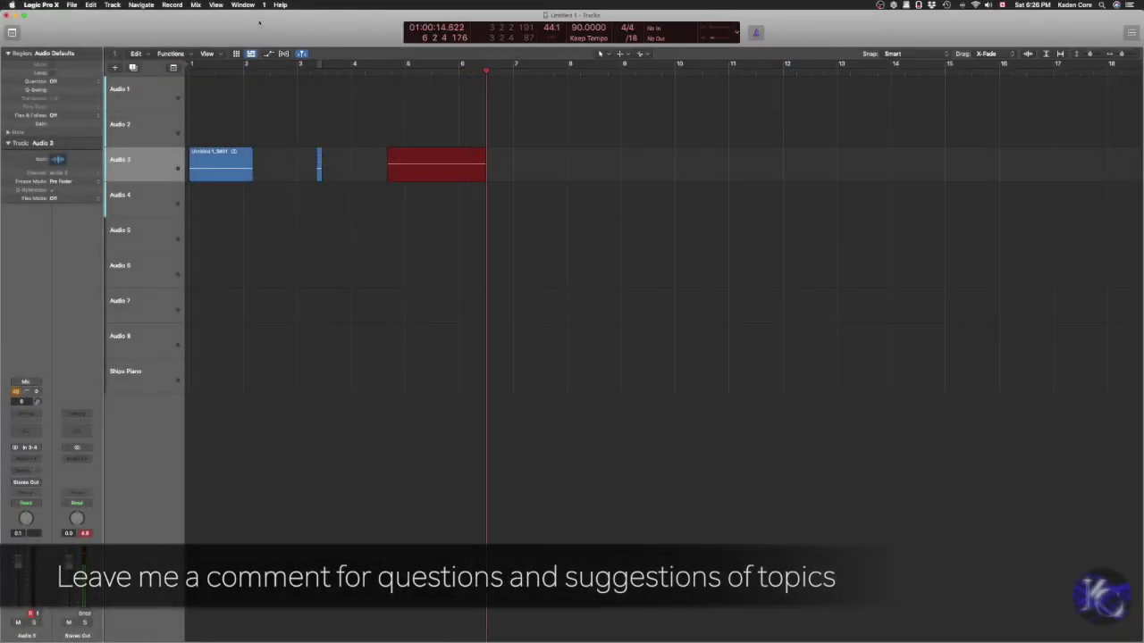
{"action": "key", "text": "space"}
{"action": "key", "text": "super+z"}
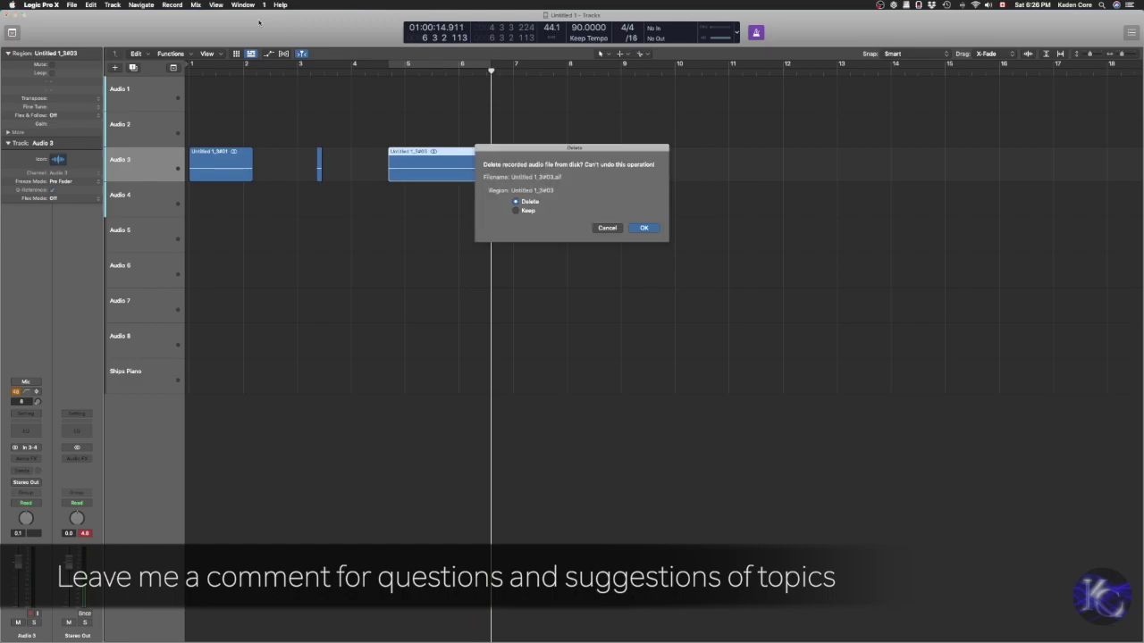
{"action": "key", "text": "Return"}
{"action": "key", "text": "super+z"}
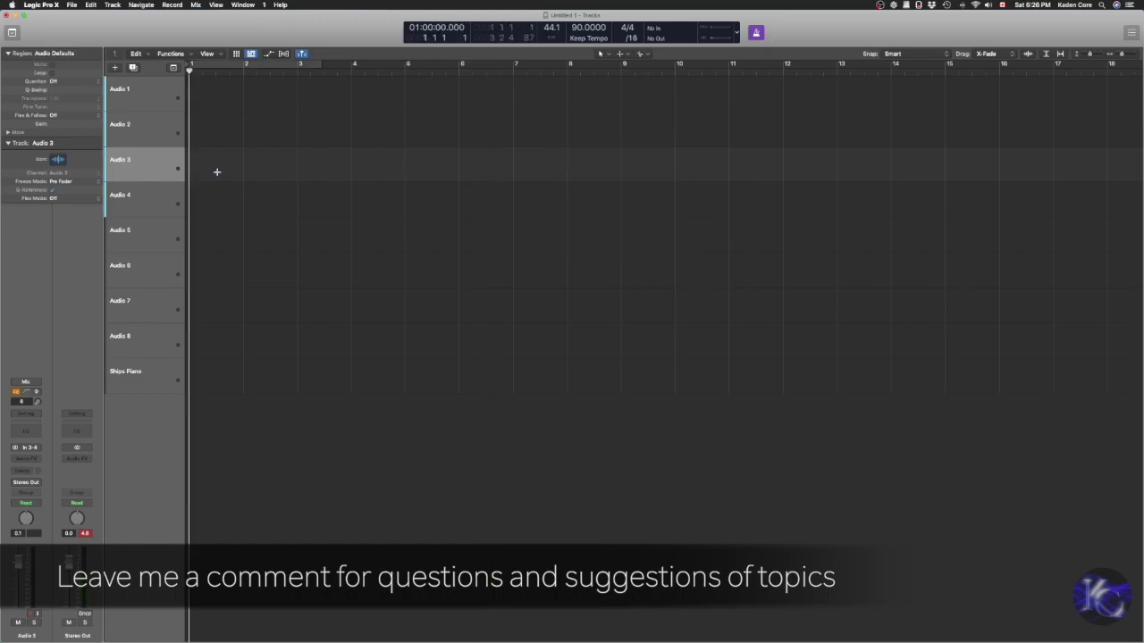
{"action": "key", "text": "x"}
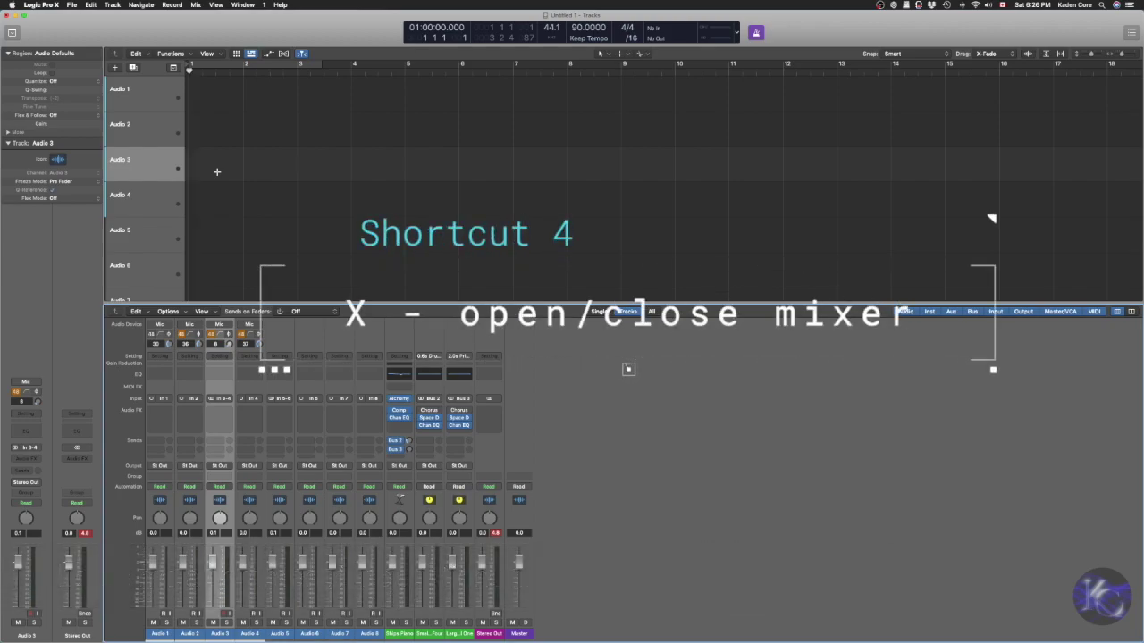
{"action": "key", "text": "super+2"}
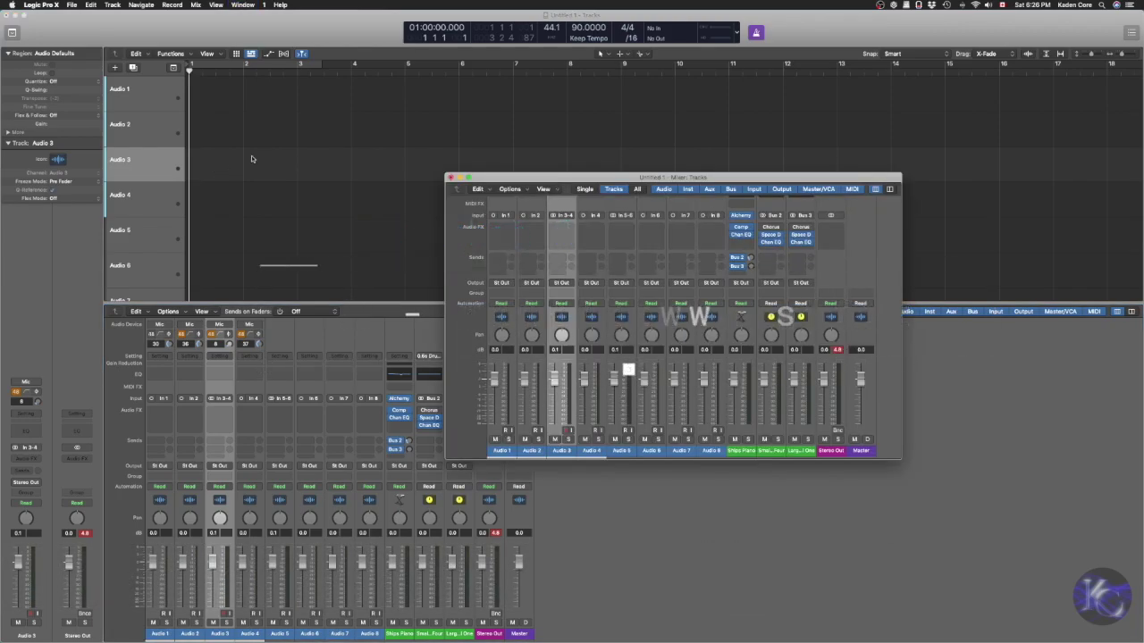
{"action": "left_click_drag", "start_coordinate": [549, 179], "coordinate": [390, 164]}
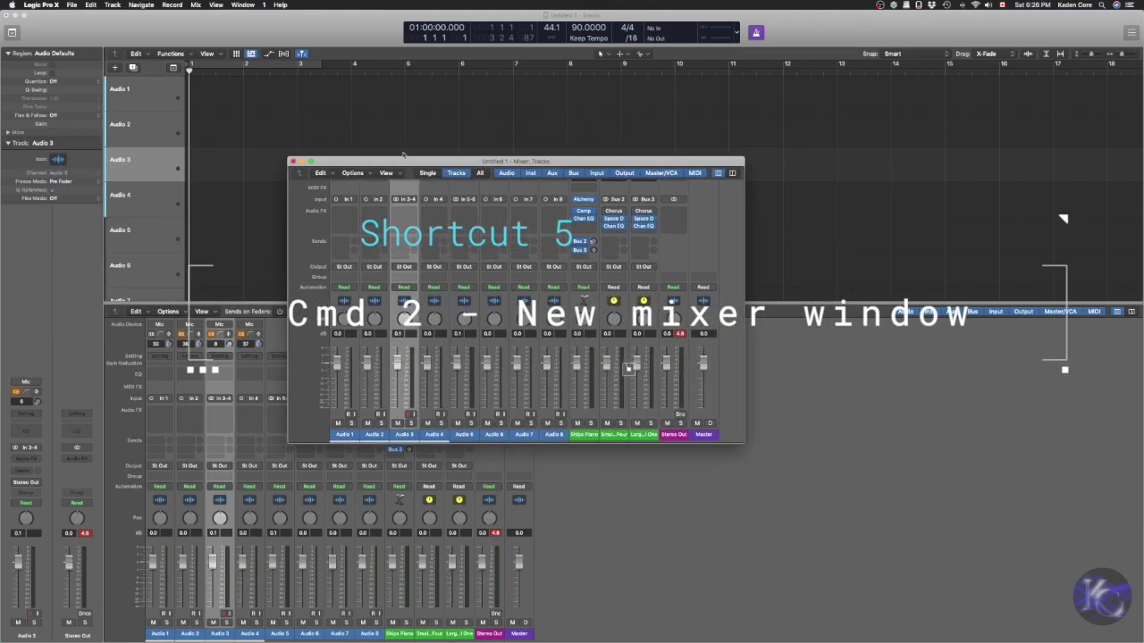
{"action": "left_click", "coordinate": [293, 162]}
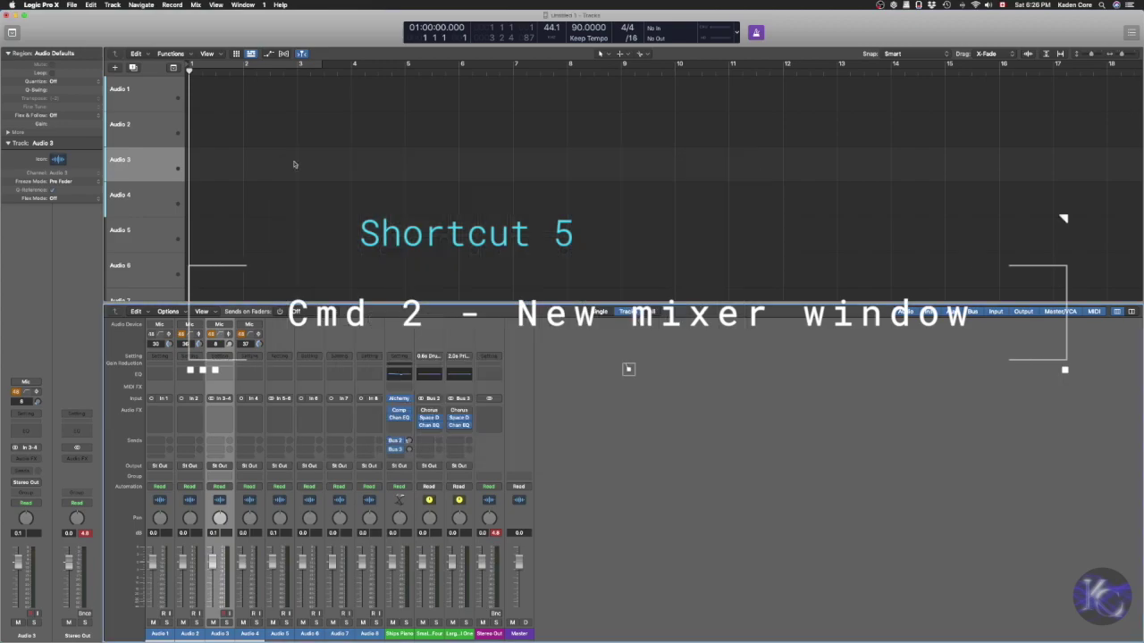
{"action": "key", "text": "x"}
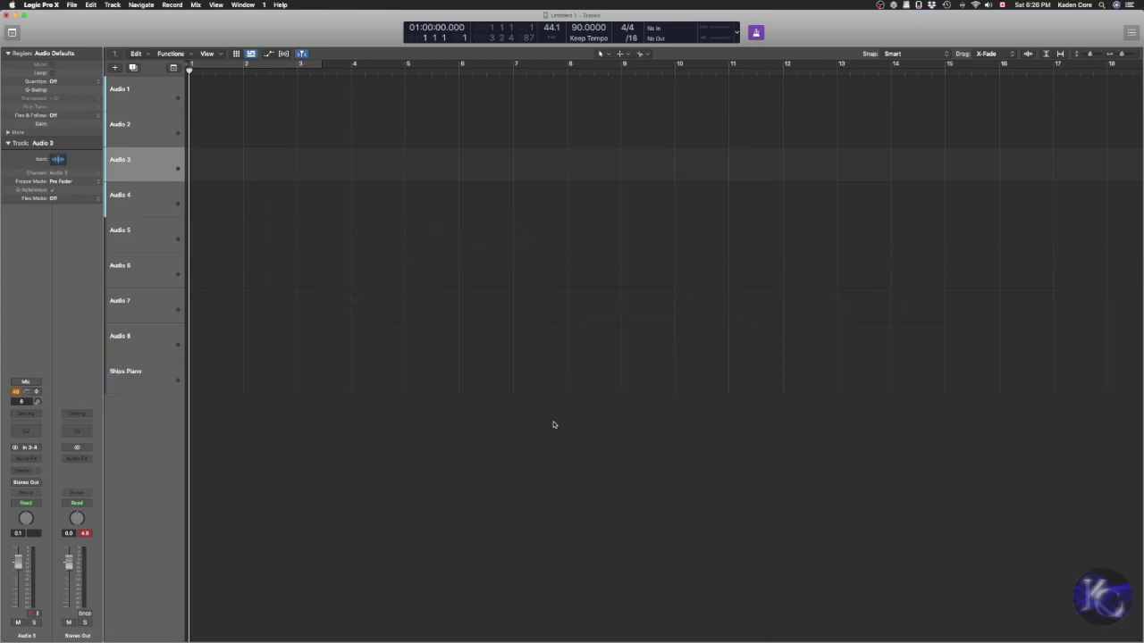
{"action": "key", "text": "p"}
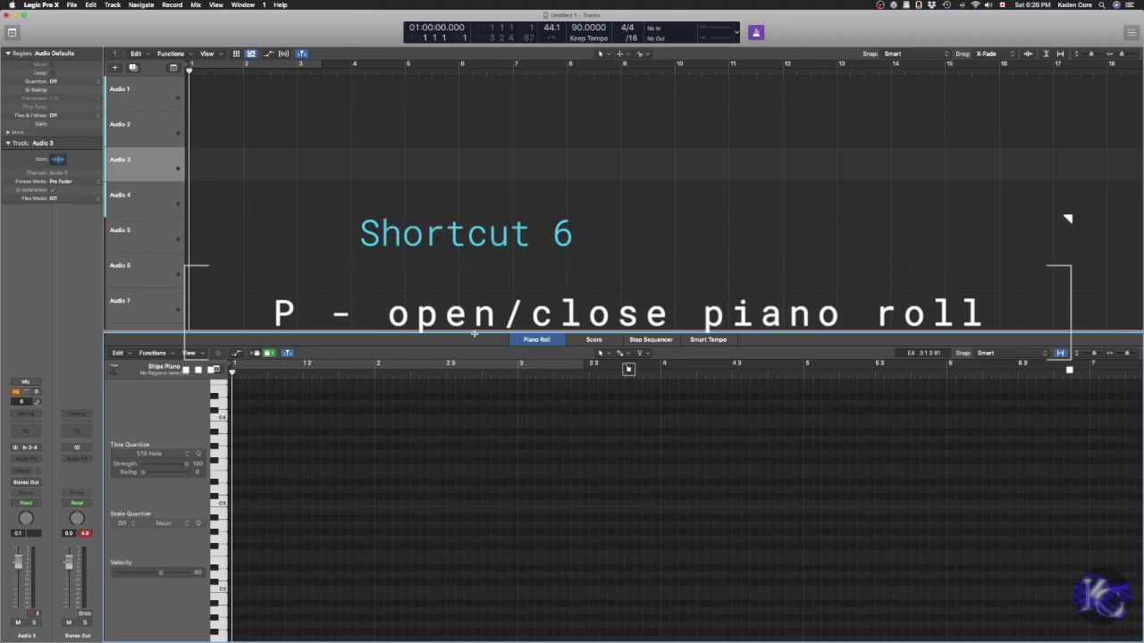
{"action": "left_click_drag", "start_coordinate": [474, 335], "coordinate": [474, 307]}
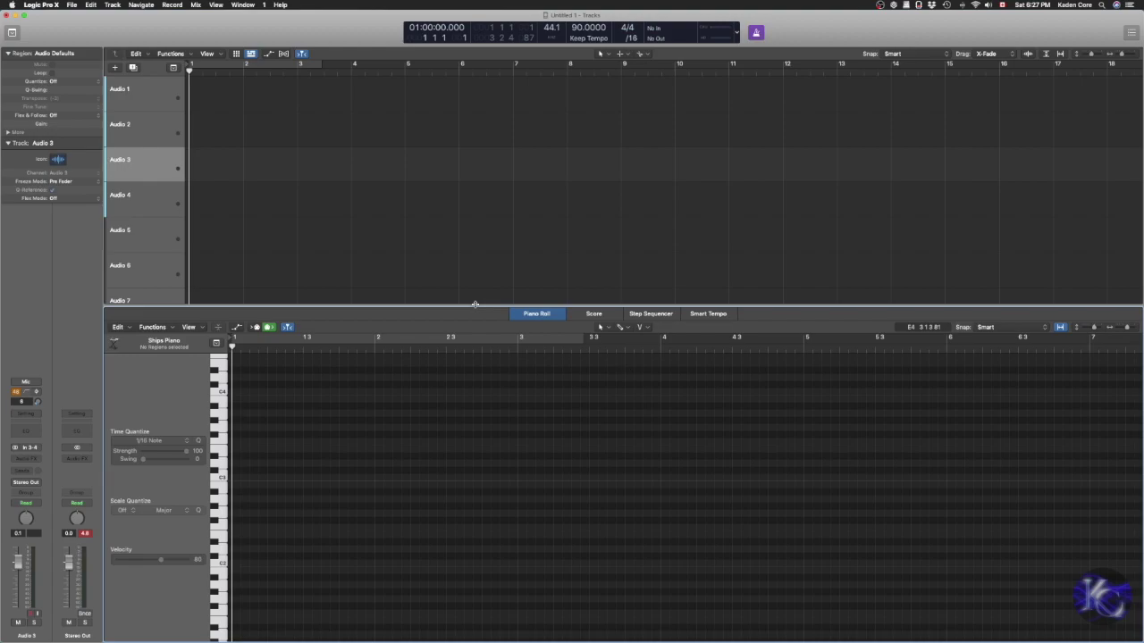
{"action": "key", "text": "super+4"}
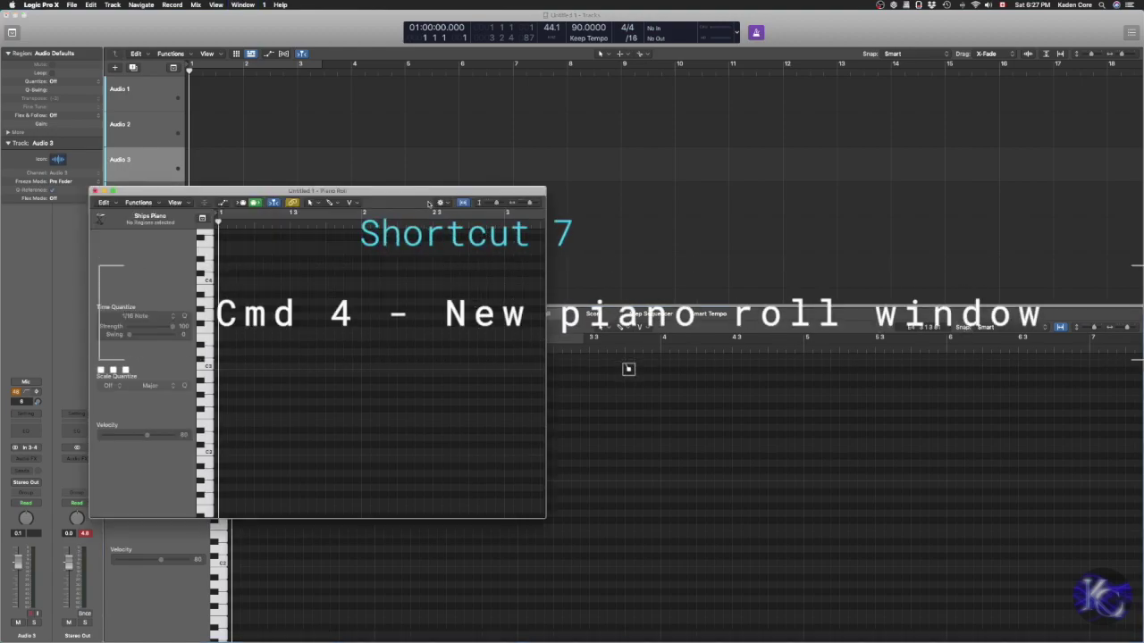
{"action": "key", "text": "super+w"}
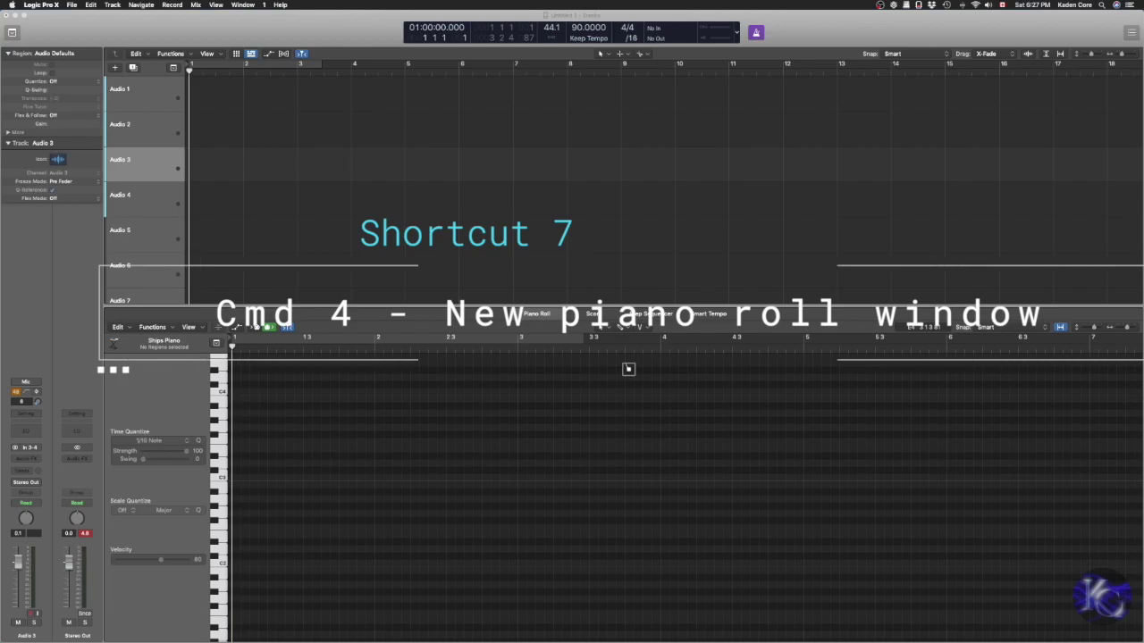
{"action": "key", "text": "p"}
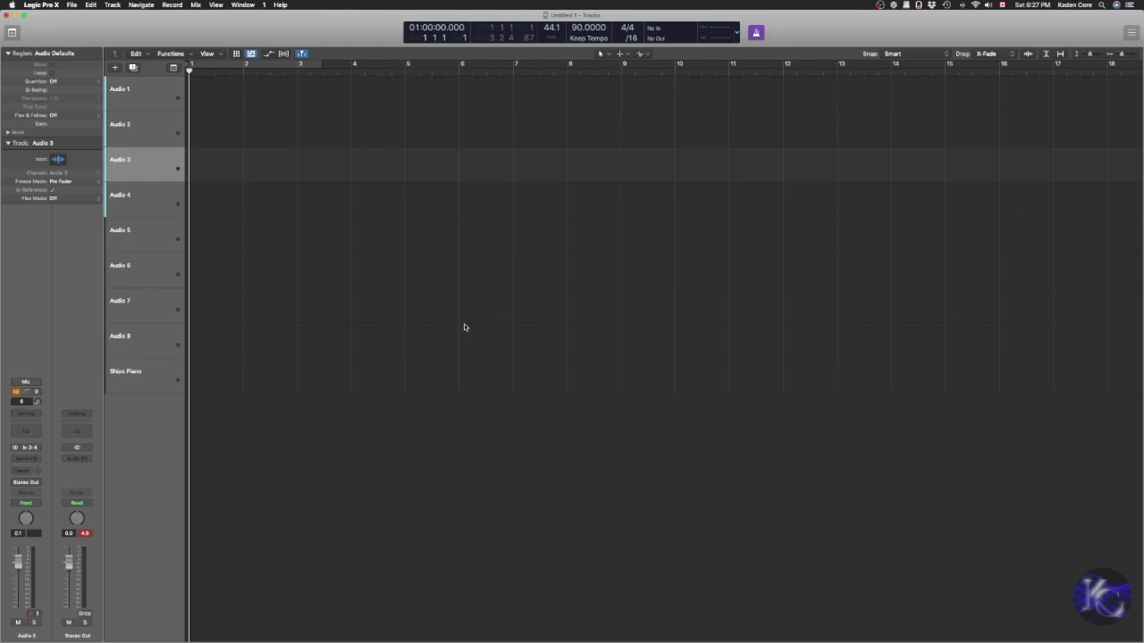
{"action": "key", "text": "y"}
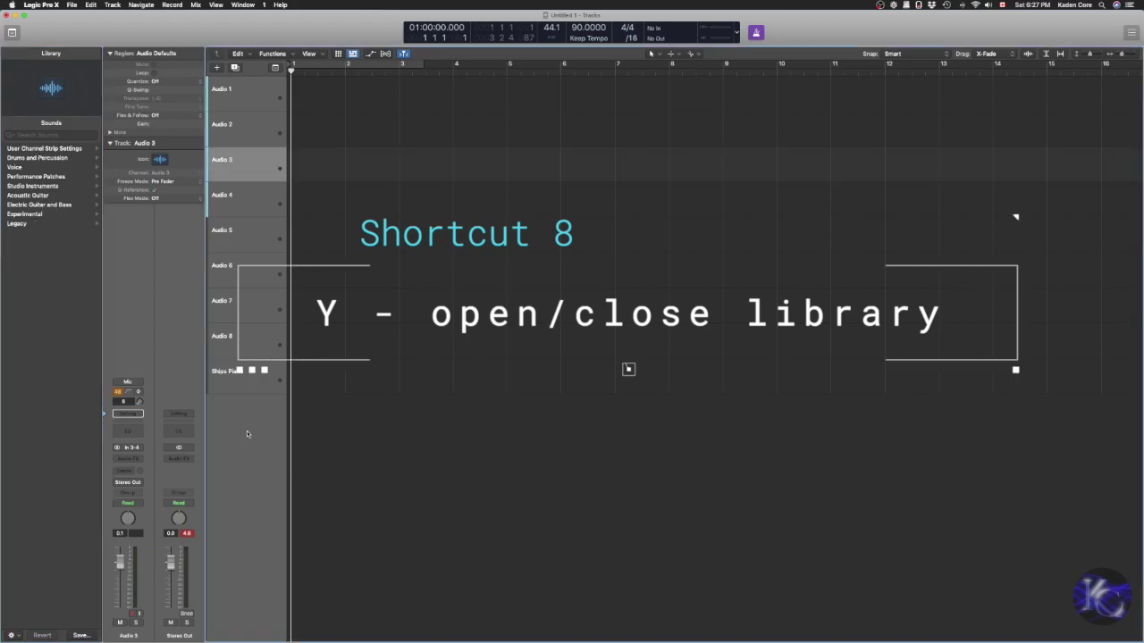
Duplicate the Ships Piano track, load Studio Strings > Studio Violas on the copy, and hide the Library.
{"action": "left_click", "coordinate": [222, 380]}
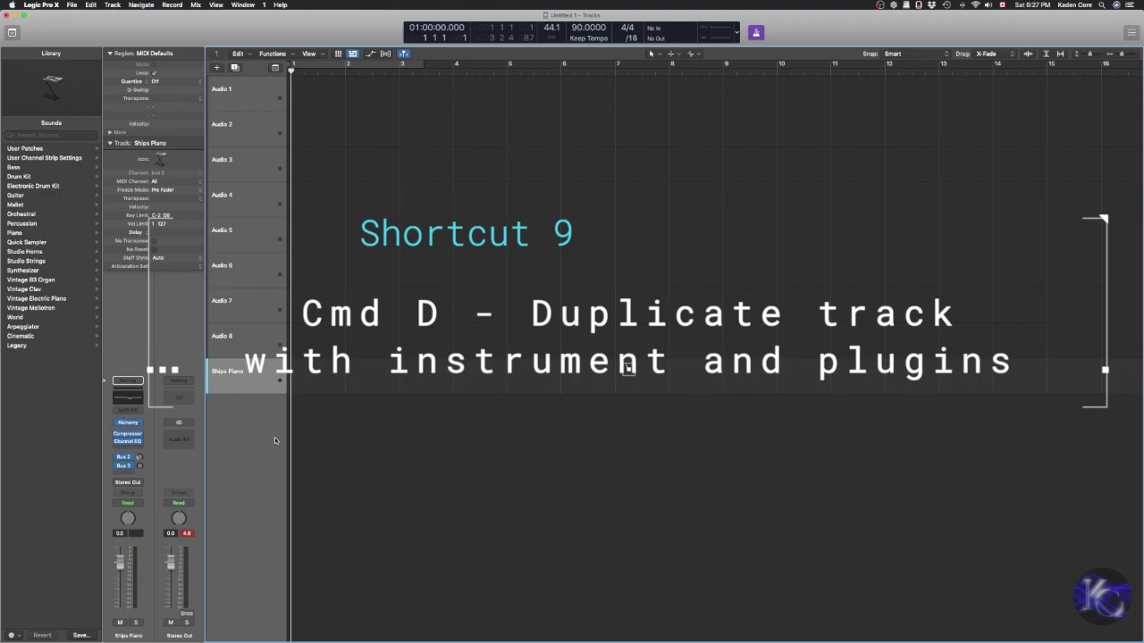
{"action": "key", "text": "cmd+d"}
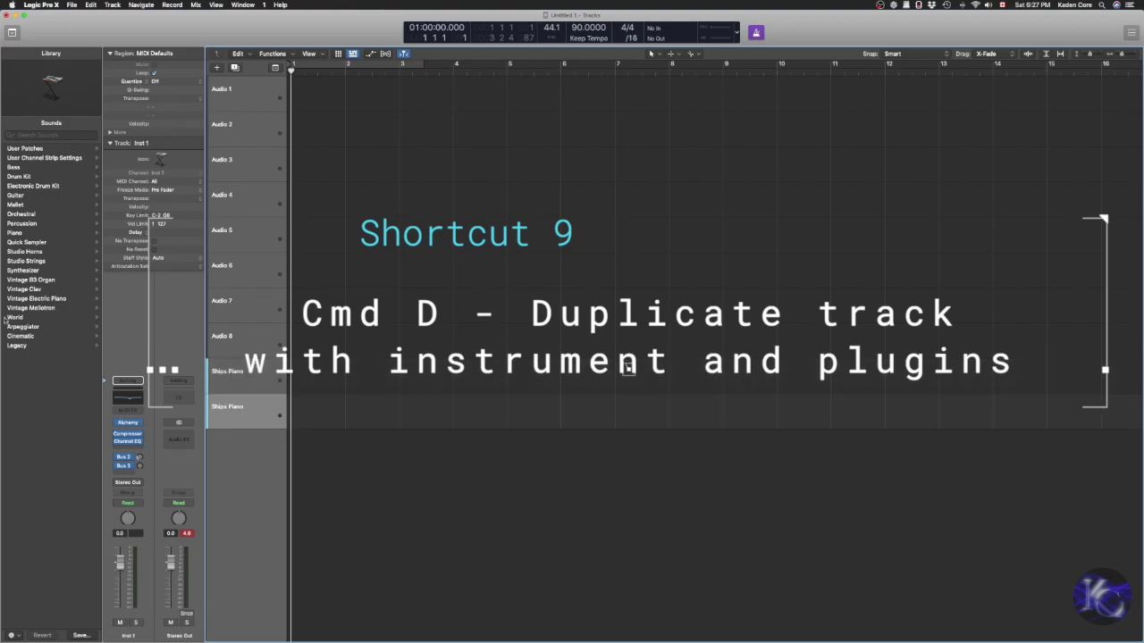
{"action": "left_click", "coordinate": [27, 235]}
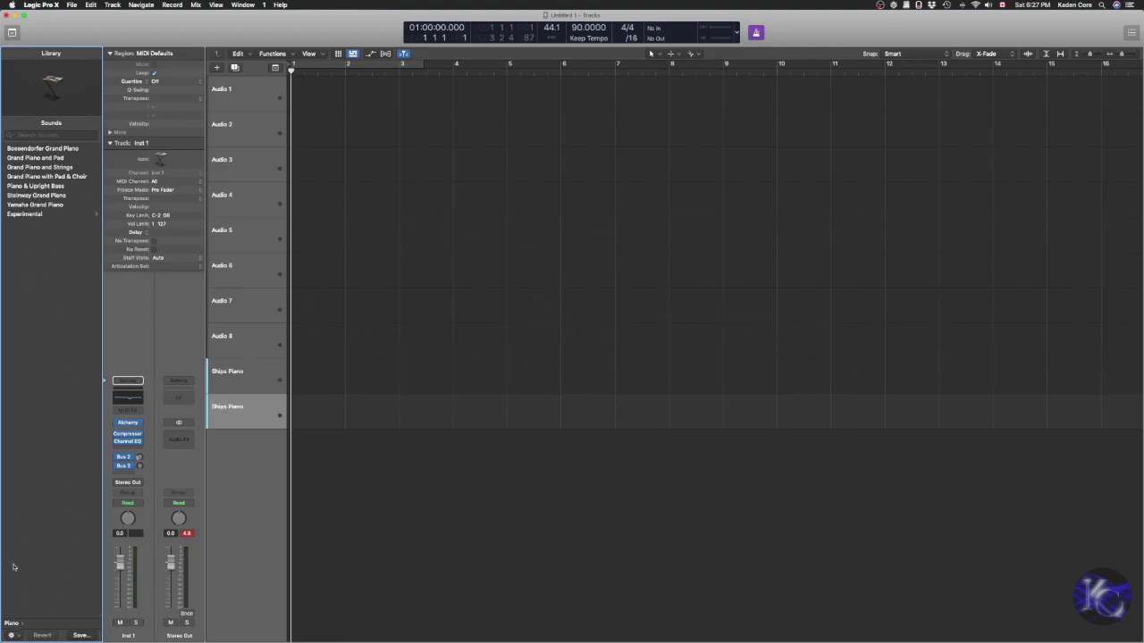
{"action": "left_click", "coordinate": [13, 624]}
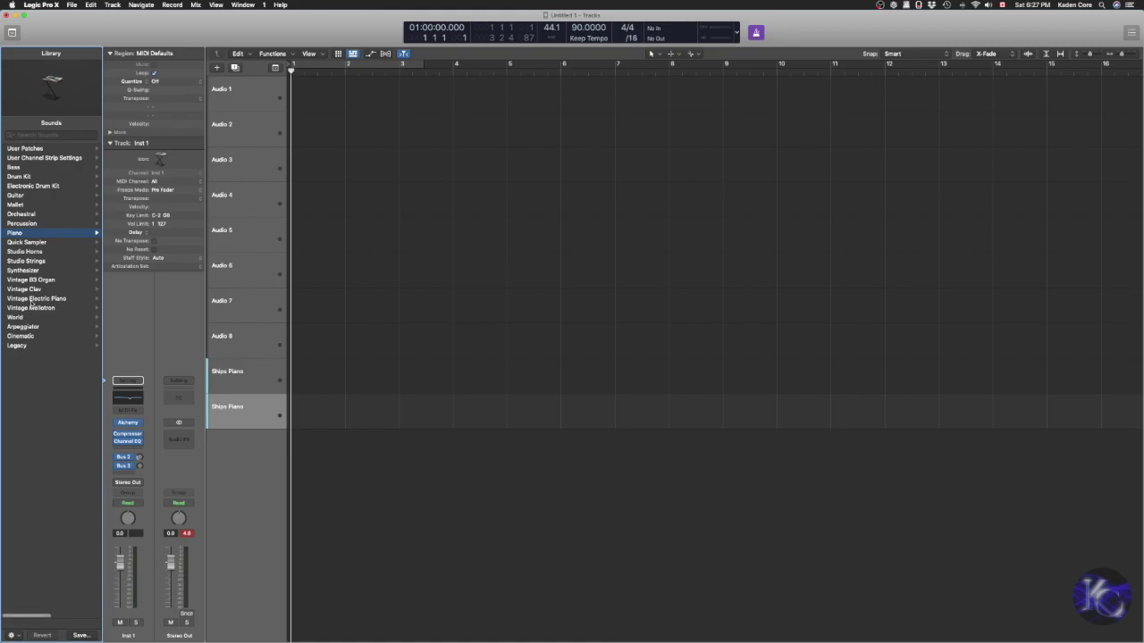
{"action": "left_click", "coordinate": [59, 260]}
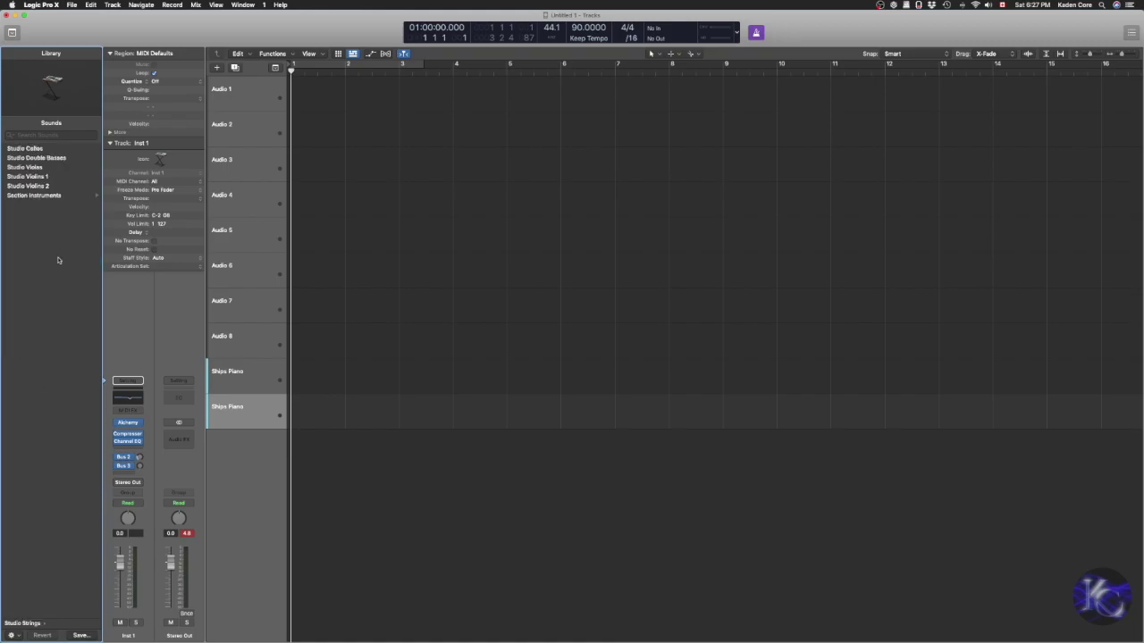
{"action": "left_click", "coordinate": [37, 168]}
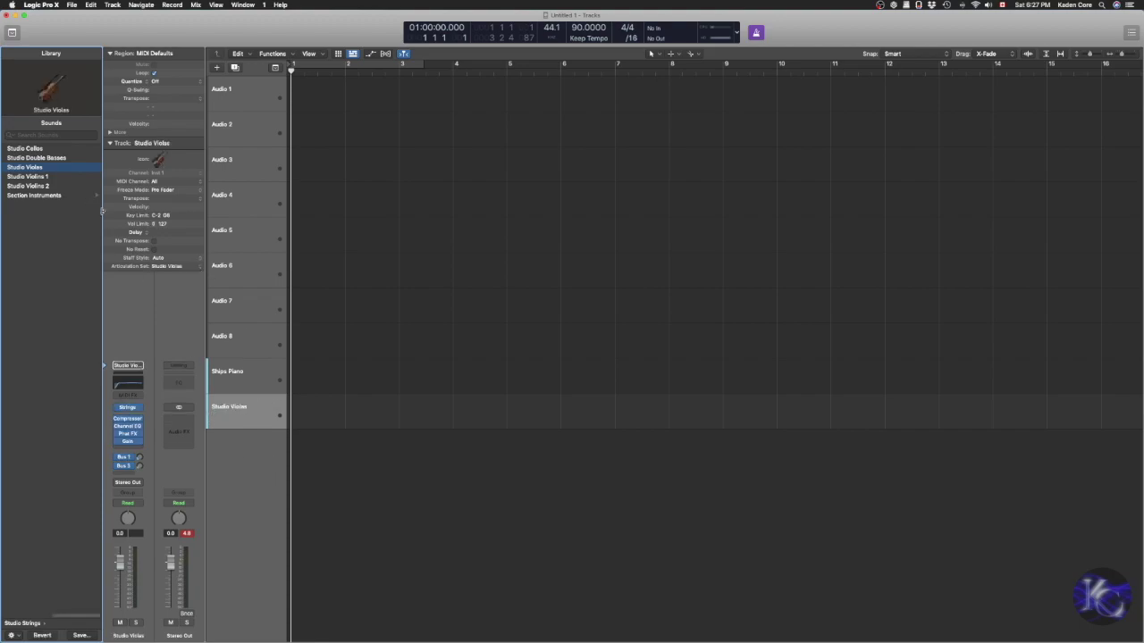
{"action": "key", "text": "y"}
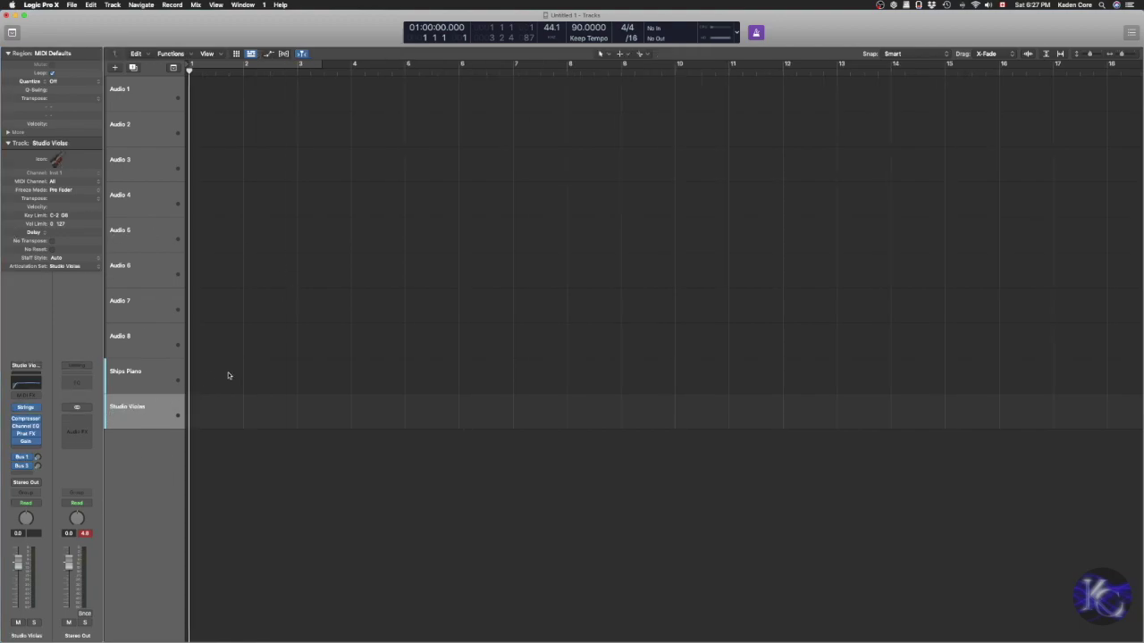
{"action": "key", "text": "y"}
{"action": "key", "text": "y"}
{"action": "key", "text": "x"}
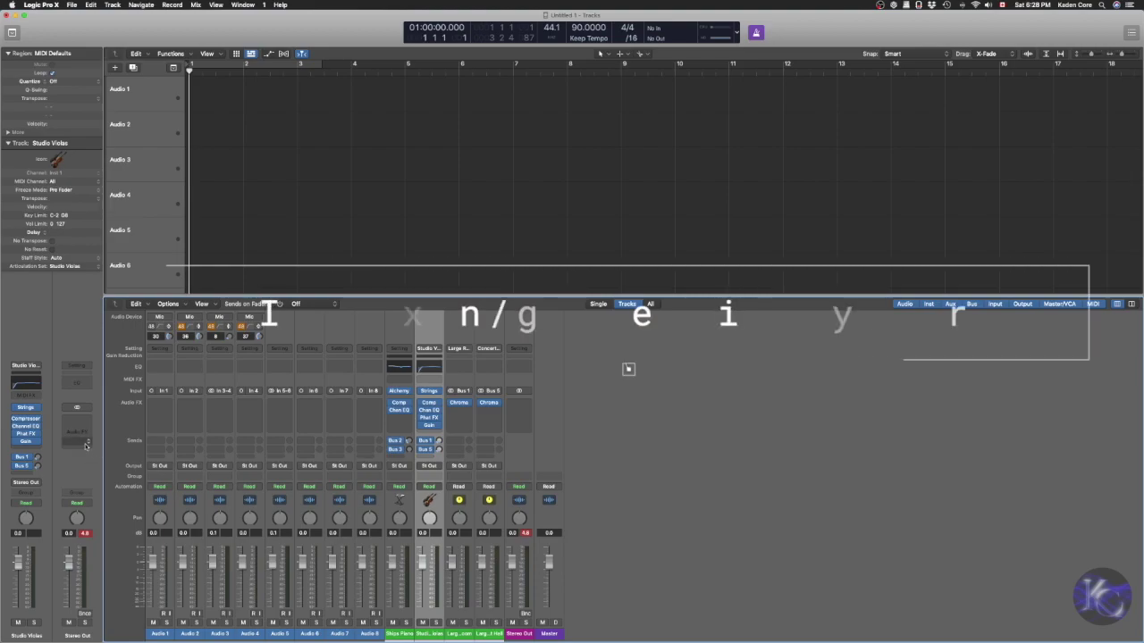
{"action": "key", "text": "i"}
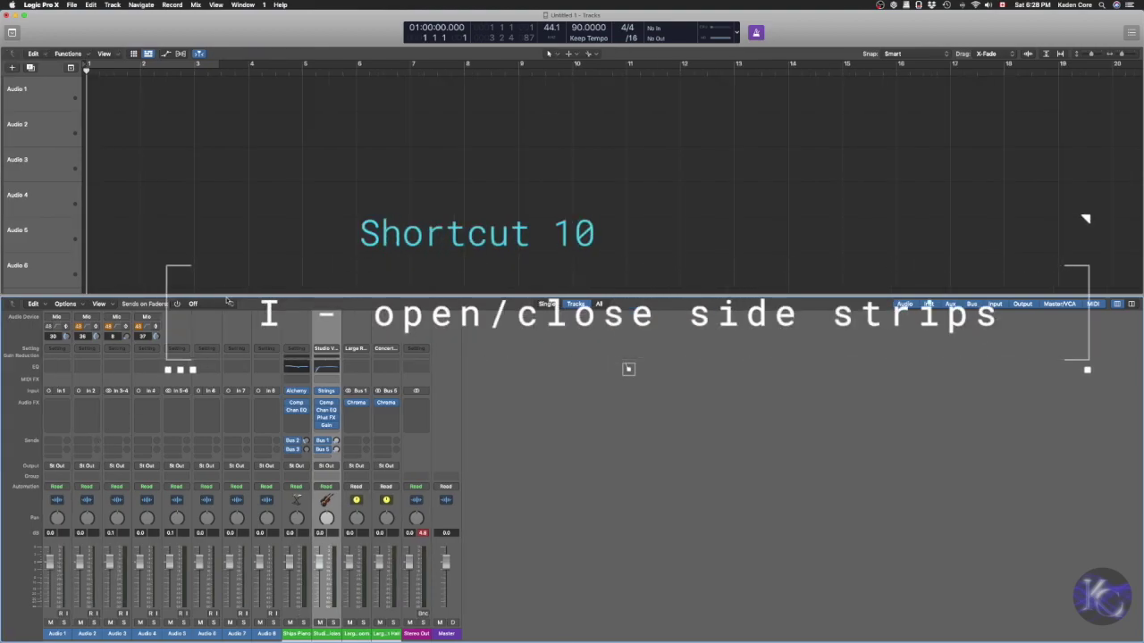
{"action": "key", "text": "i"}
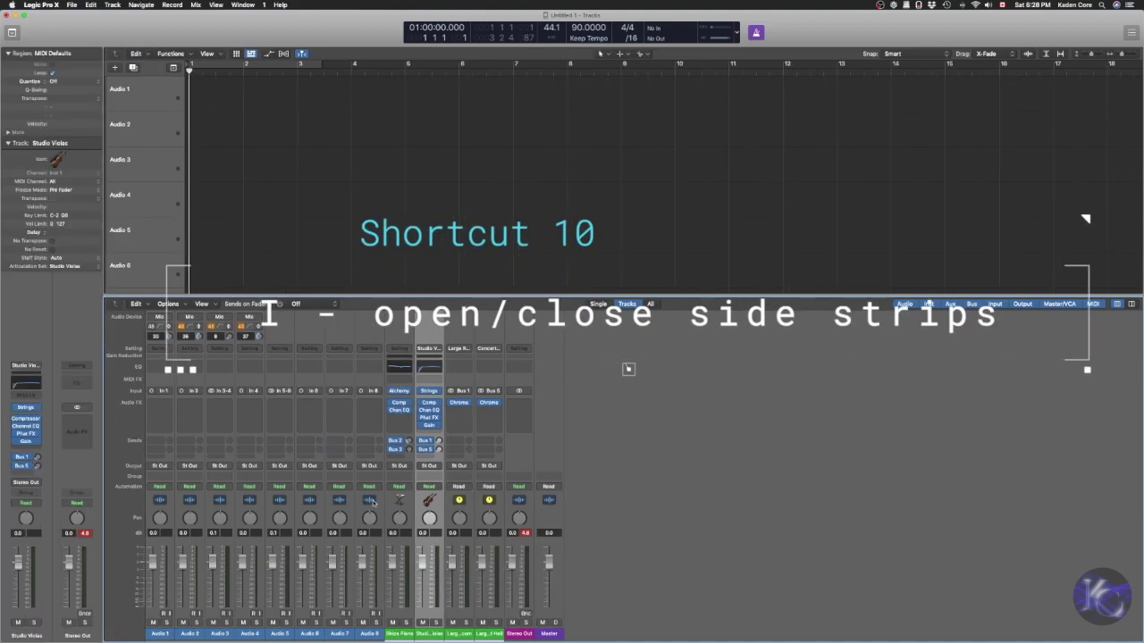
{"action": "key", "text": "x"}
{"action": "key", "text": "i"}
{"action": "key", "text": "i"}
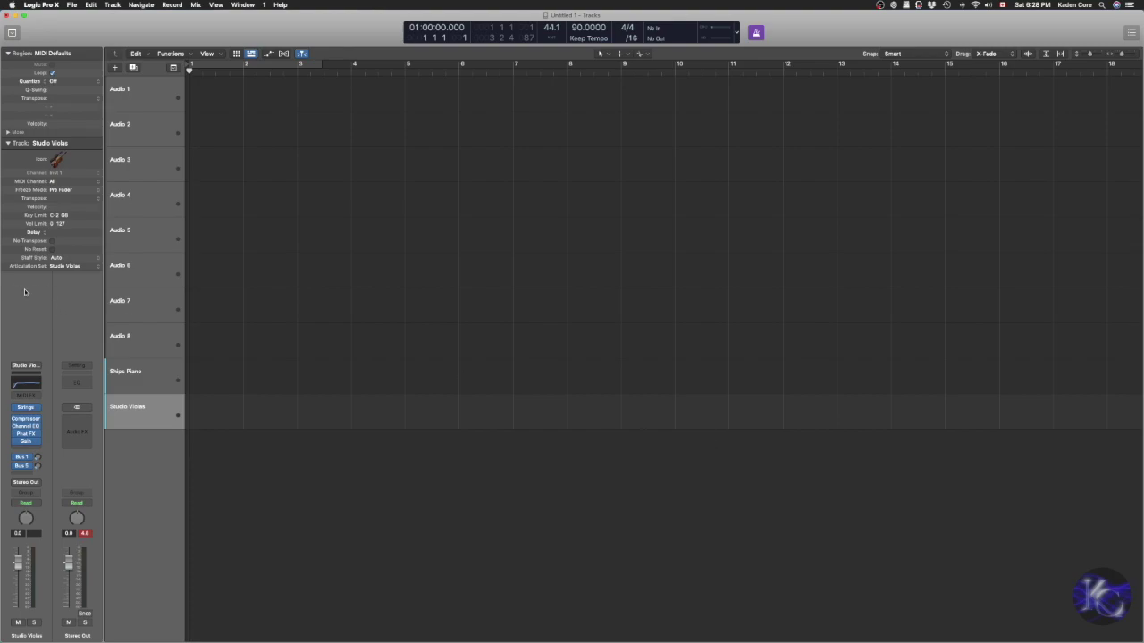
{"action": "key", "text": "y"}
{"action": "key", "text": "y"}
{"action": "key", "text": "f"}
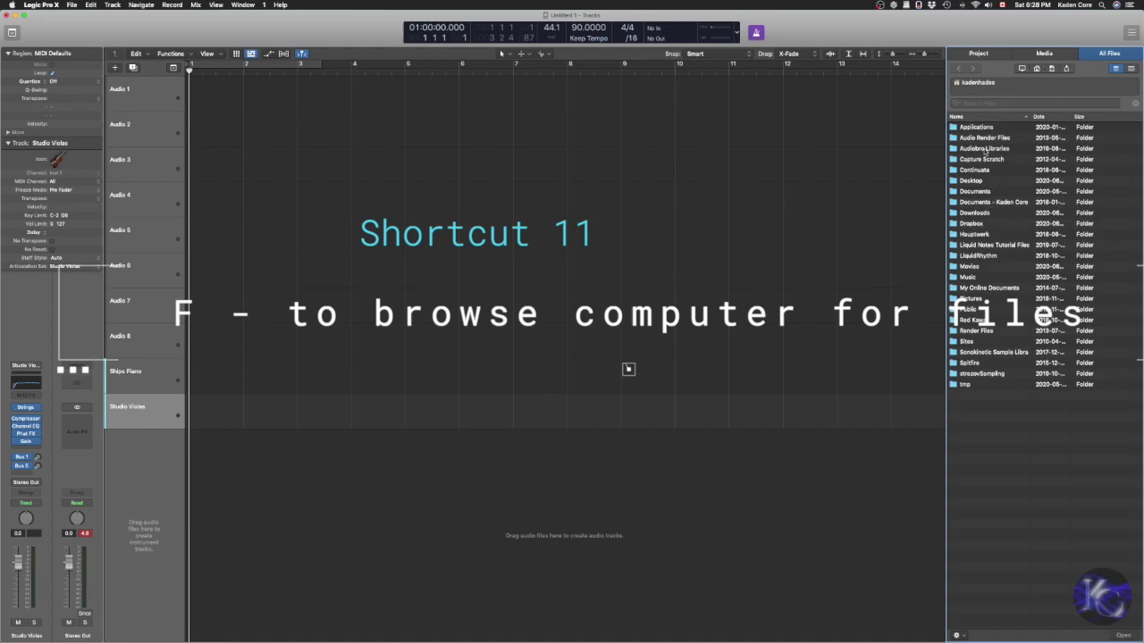
Browse into and back out of the Desktop folder, then switch to the Apple Loops browser.
{"action": "left_click", "coordinate": [974, 181]}
{"action": "double_click", "coordinate": [975, 183]}
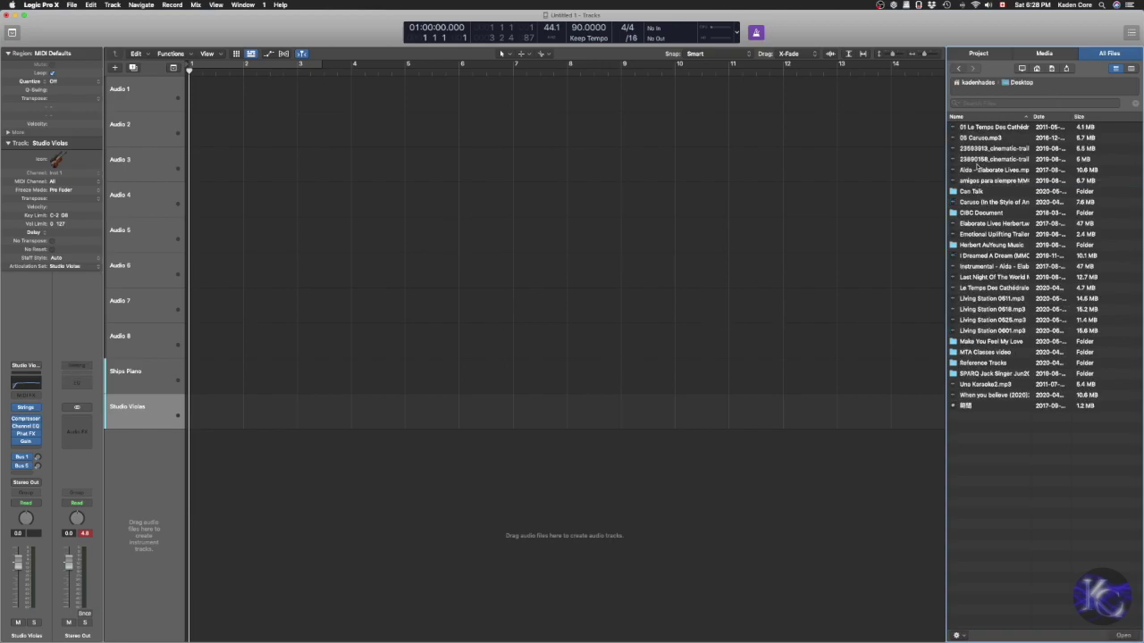
{"action": "left_click", "coordinate": [962, 69]}
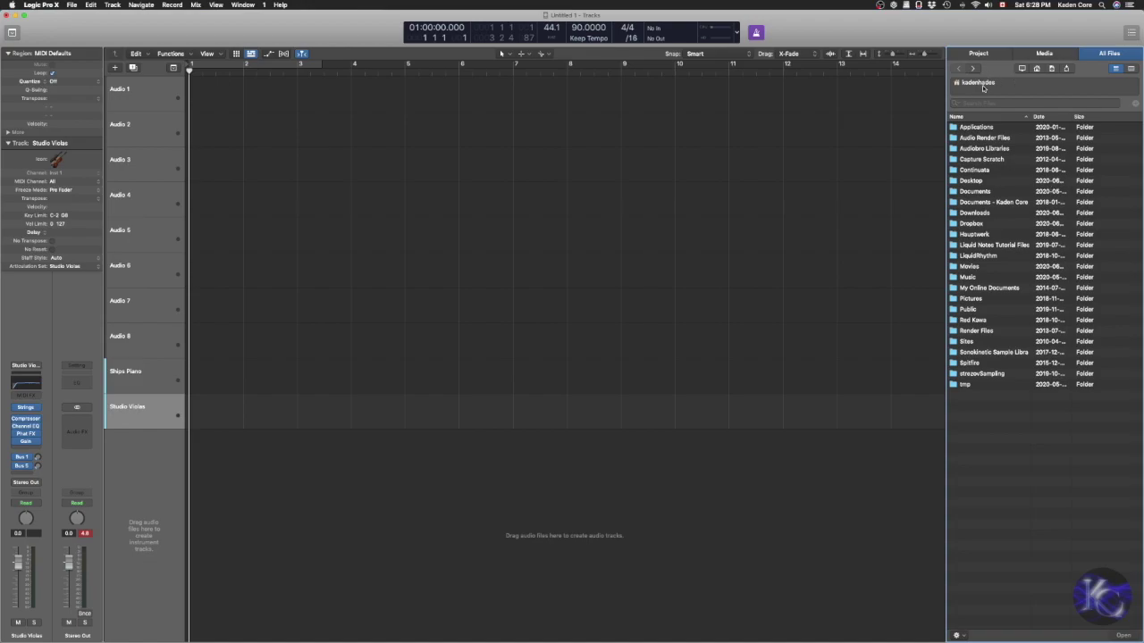
{"action": "key", "text": "o"}
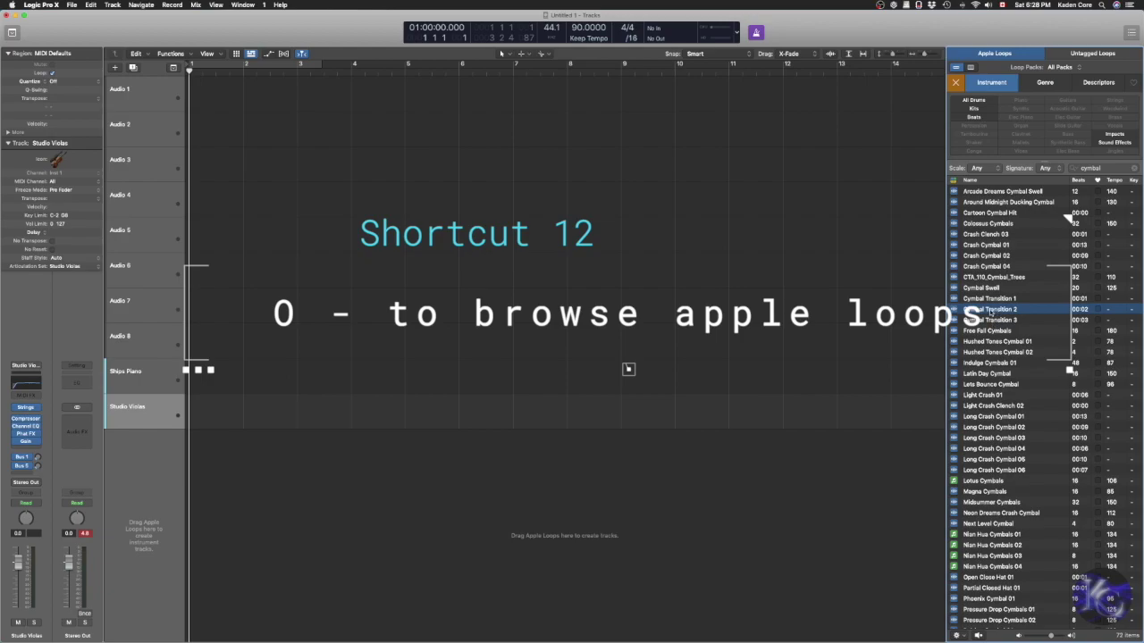
Place Cymbal Transition 2 at bar 1 on the fourth track, zoom in, close the browser, and select Studio Violas.
{"action": "left_click_drag", "start_coordinate": [990, 310], "coordinate": [197, 209]}
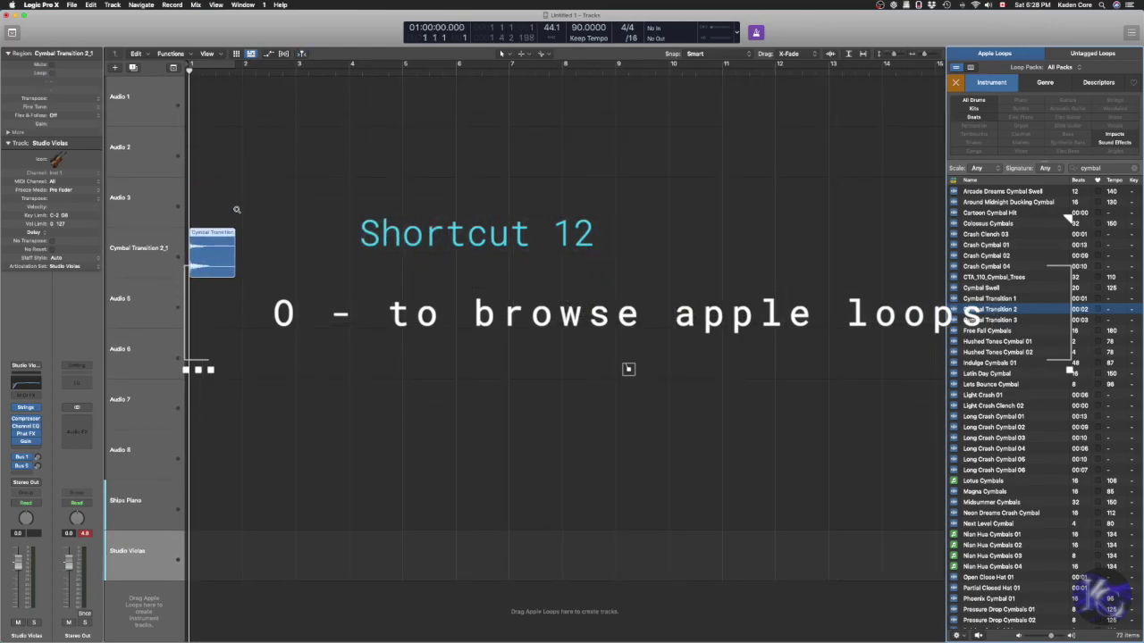
{"action": "key", "text": "super+Right"}
{"action": "key", "text": "super+Right"}
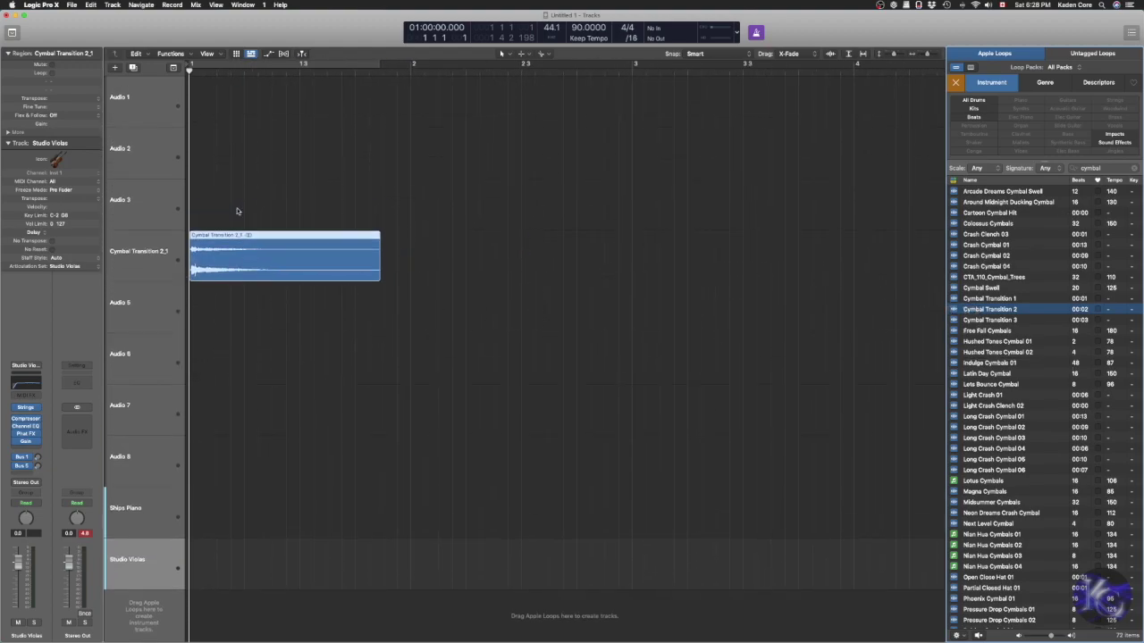
{"action": "key", "text": "o"}
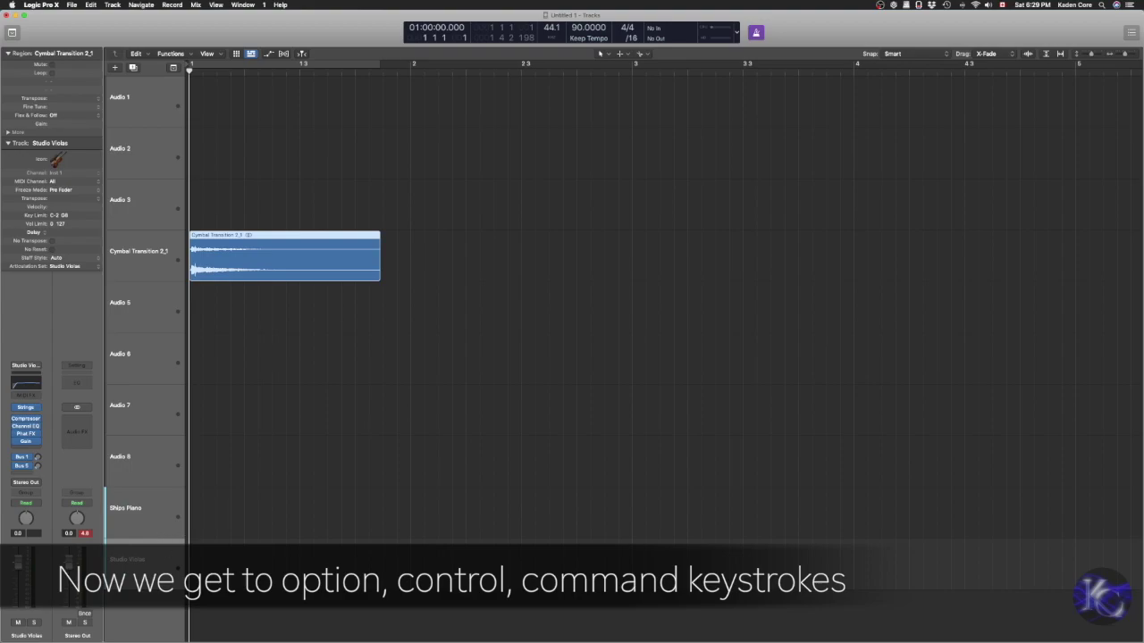
{"action": "left_click", "coordinate": [210, 553]}
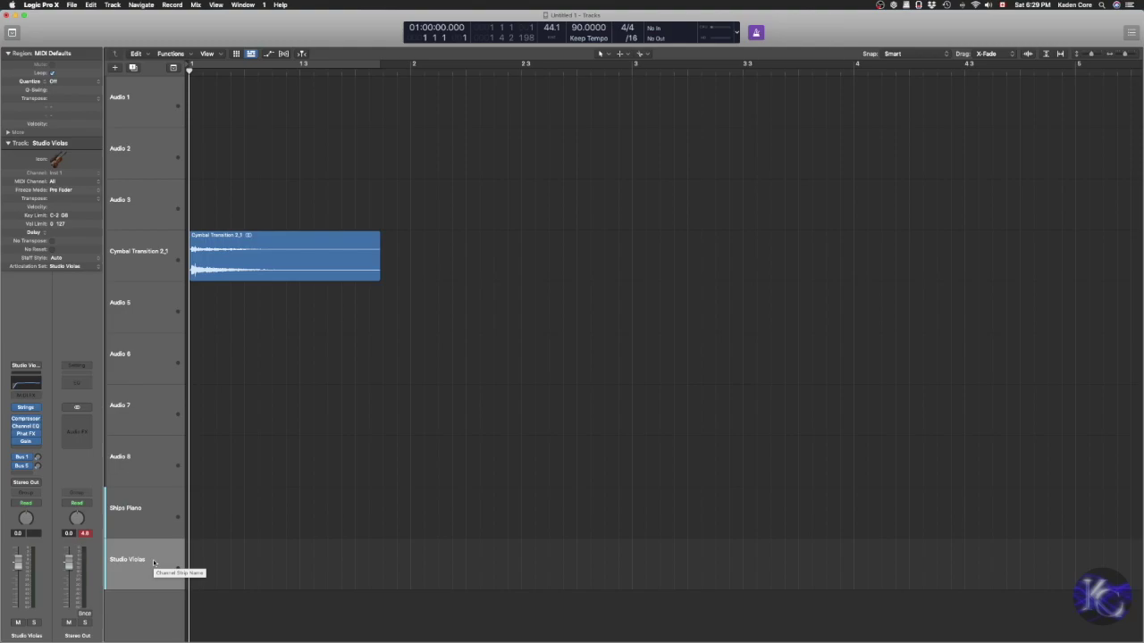
Open Musical Typing for Studio Violas and play a short phrase on keys S, D, F, W, F, H, J, J.
{"action": "key", "text": "super+k"}
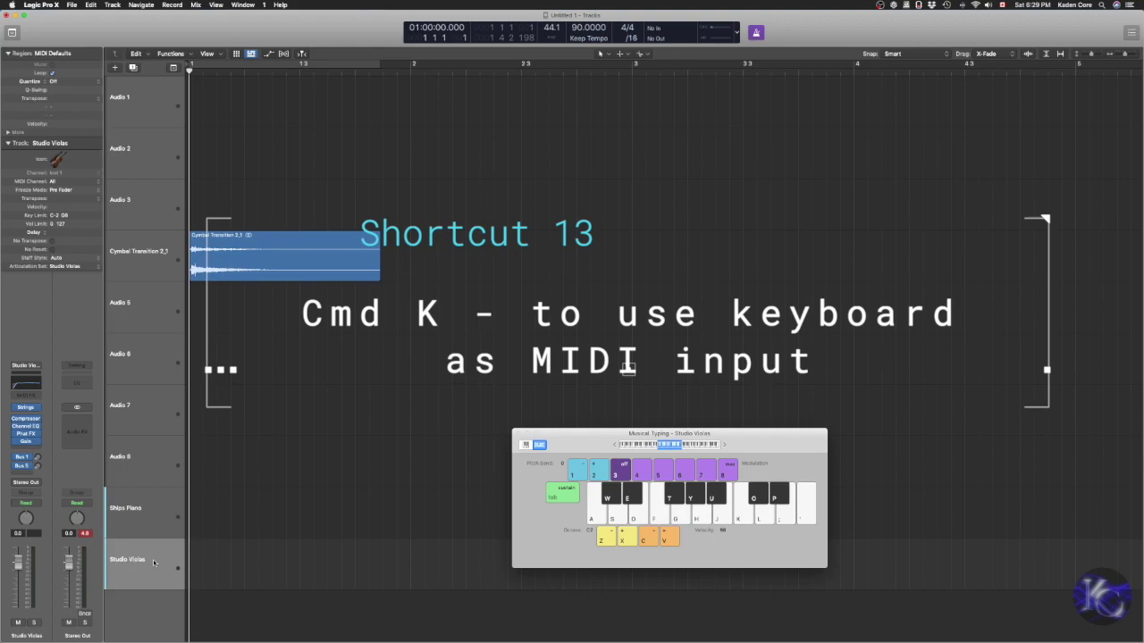
{"action": "key", "text": "s"}
{"action": "key", "text": "d"}
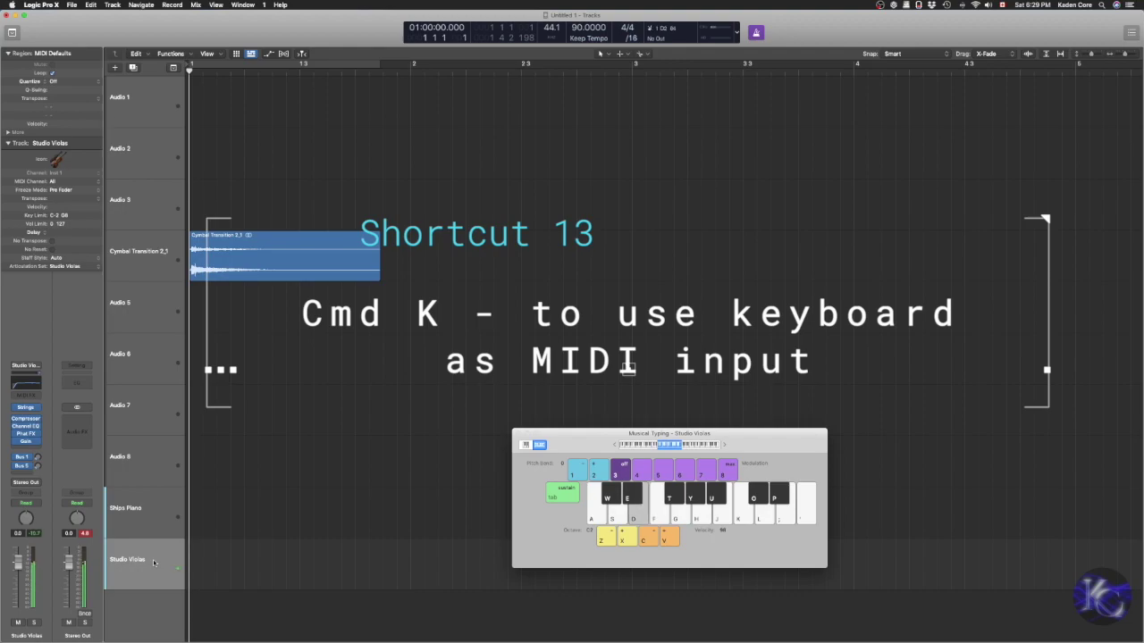
{"action": "key", "text": "f"}
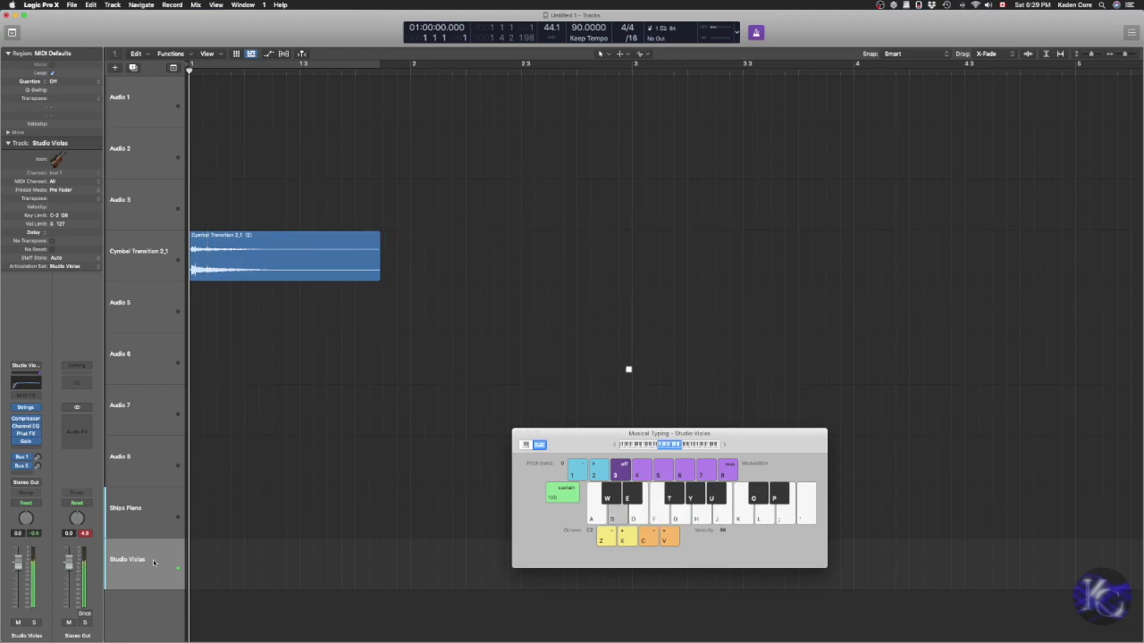
{"action": "key", "text": "w"}
{"action": "key", "text": "f"}
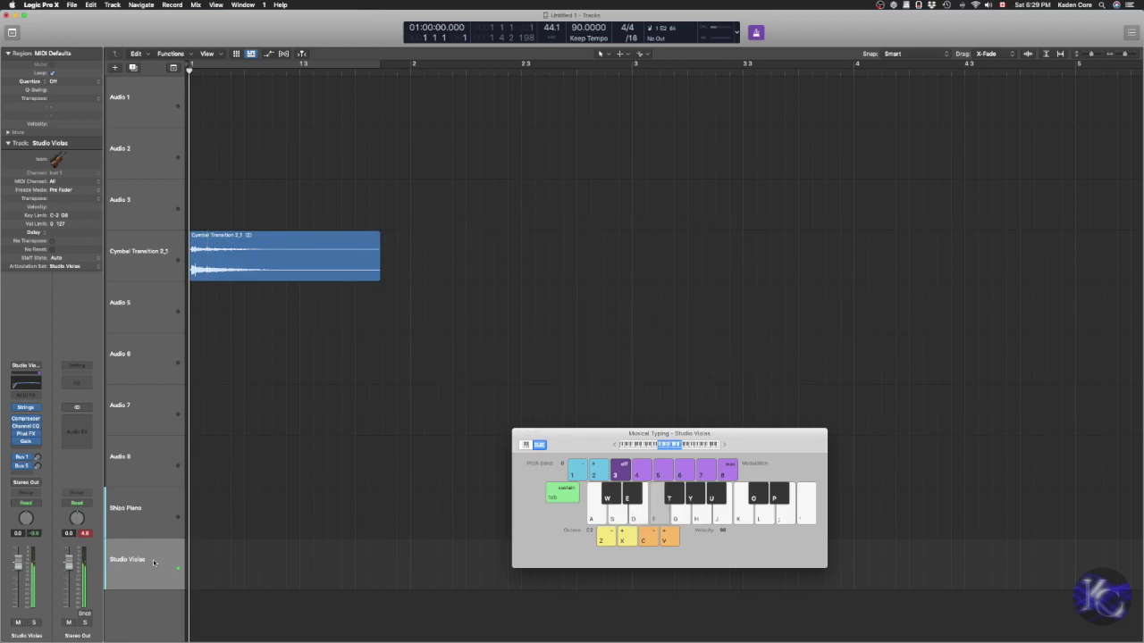
{"action": "key", "text": "h"}
{"action": "key", "text": "j"}
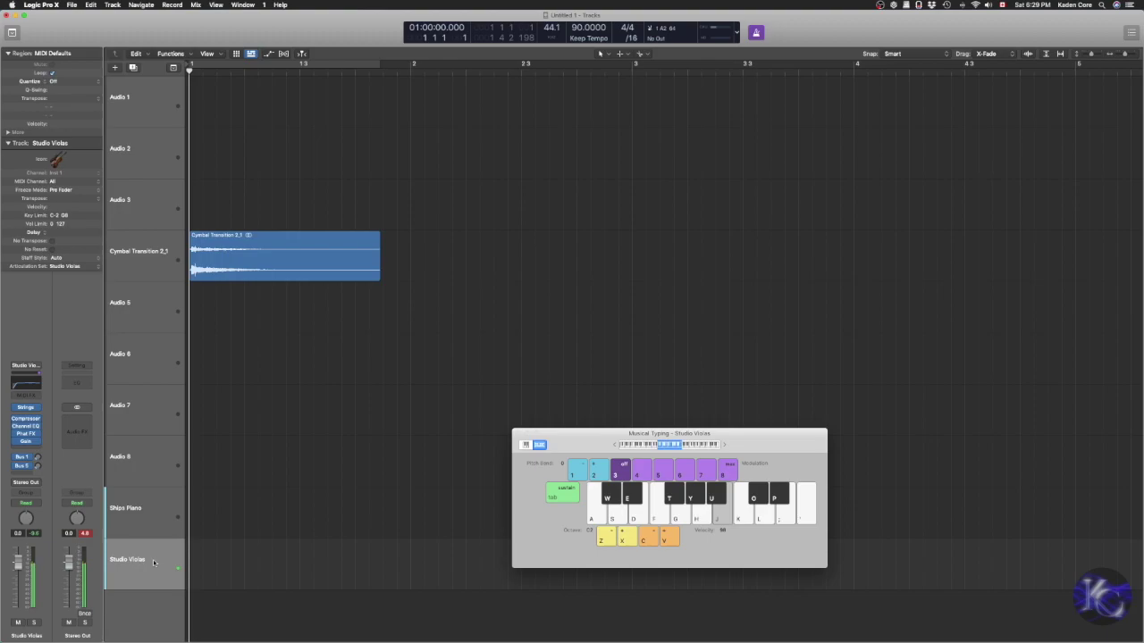
{"action": "key", "text": "j"}
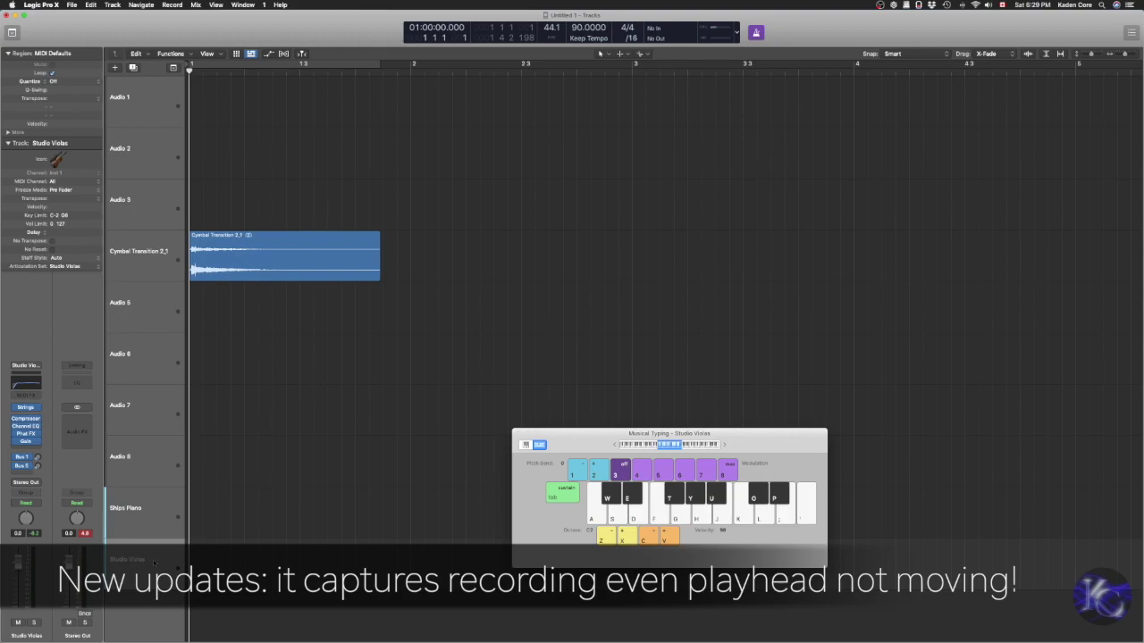
Capture the played notes as a Studio Violas region, close Musical Typing, zoom out, and toggle looping.
{"action": "key", "text": "shift+r"}
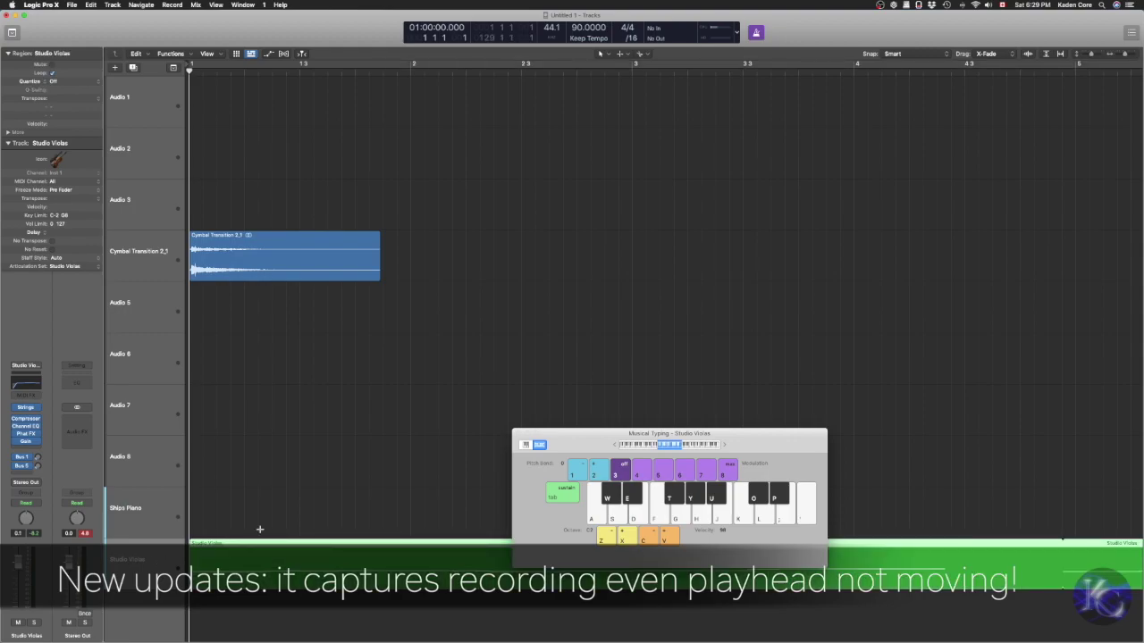
{"action": "key", "text": "super+k"}
{"action": "key", "text": "super+Left"}
{"action": "key", "text": "super+Left"}
{"action": "key", "text": "super+Left"}
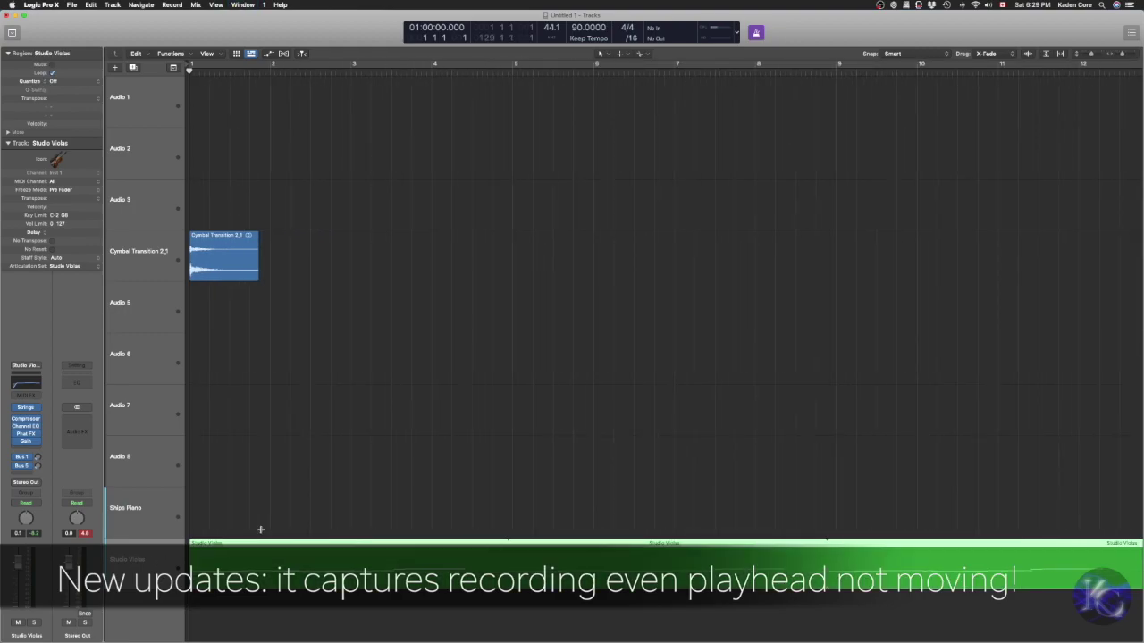
{"action": "key", "text": "super+Left"}
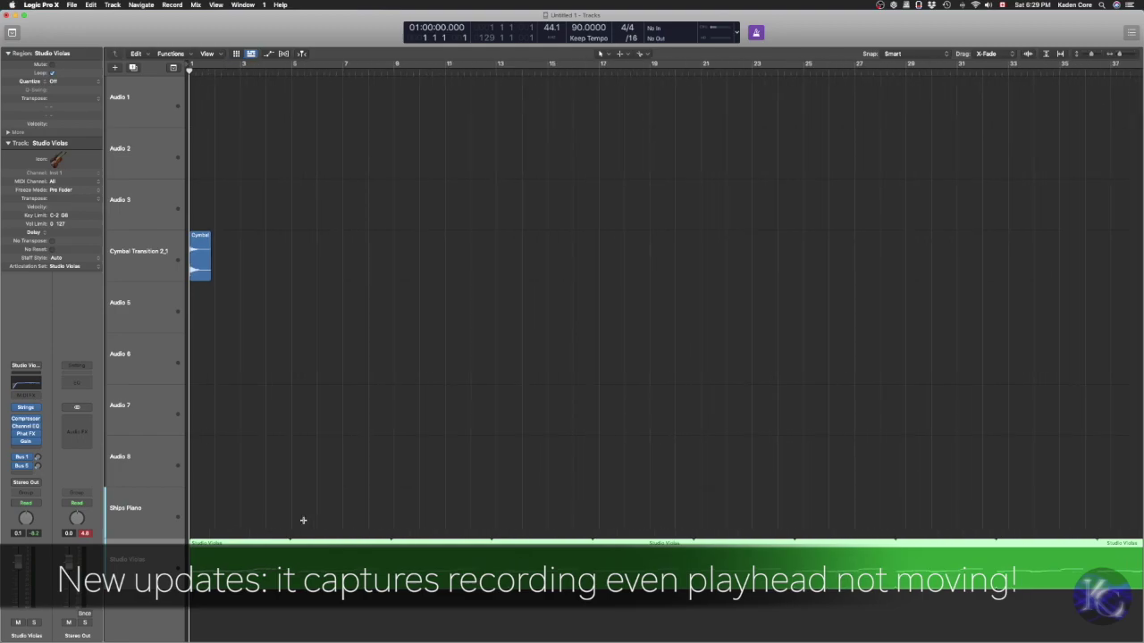
{"action": "key", "text": "space"}
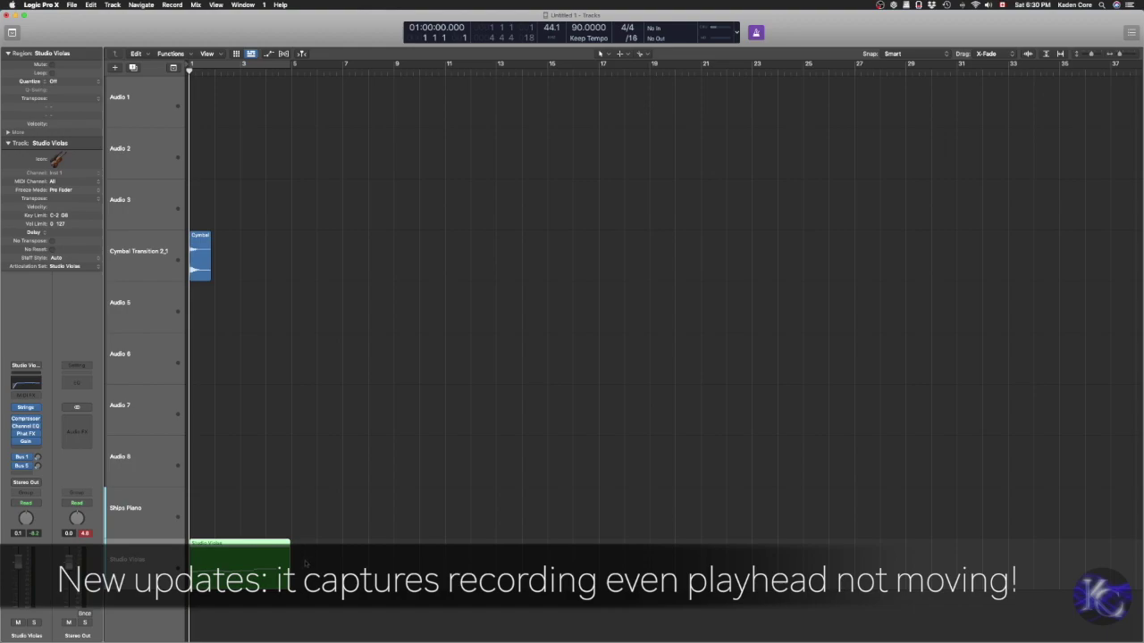
{"action": "key", "text": "shift+r"}
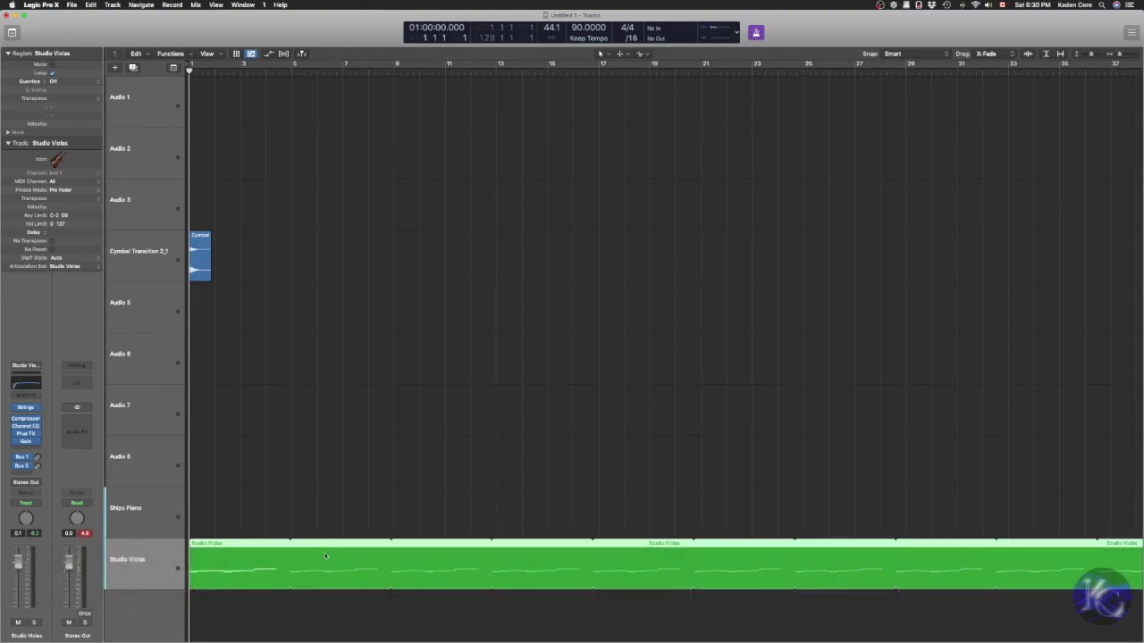
{"action": "key", "text": "l"}
Zoom in on the first bars, make the tracks taller, and open the Studio Violas region in the Piano Roll.
{"action": "key", "text": "super+Right"}
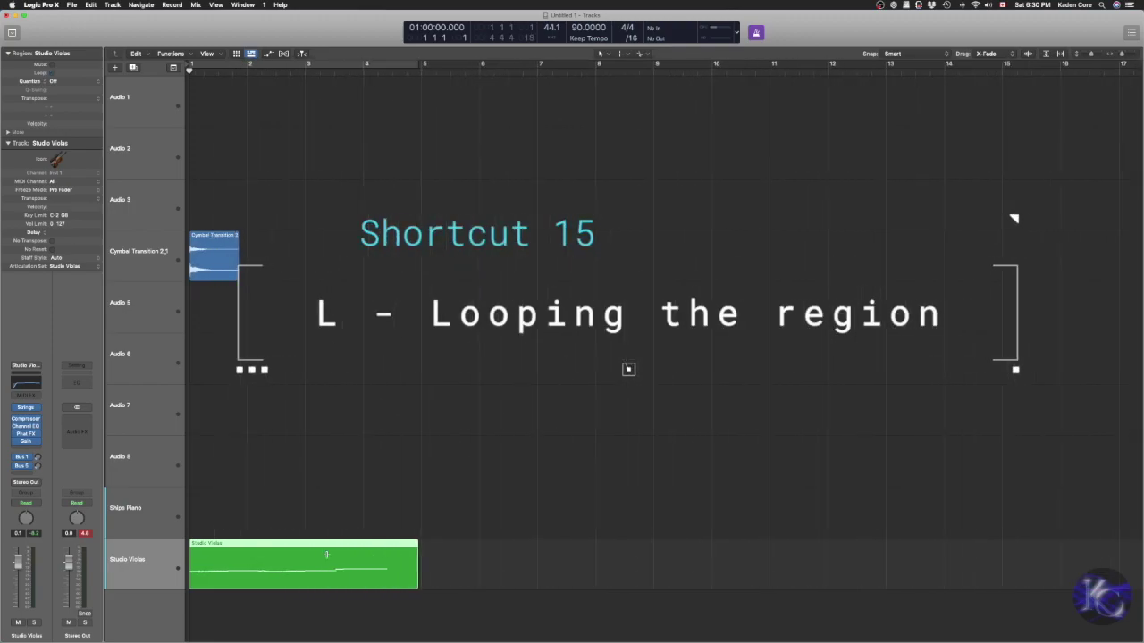
{"action": "key", "text": "super+Right"}
{"action": "key", "text": "super+Left"}
{"action": "key", "text": "super+Down"}
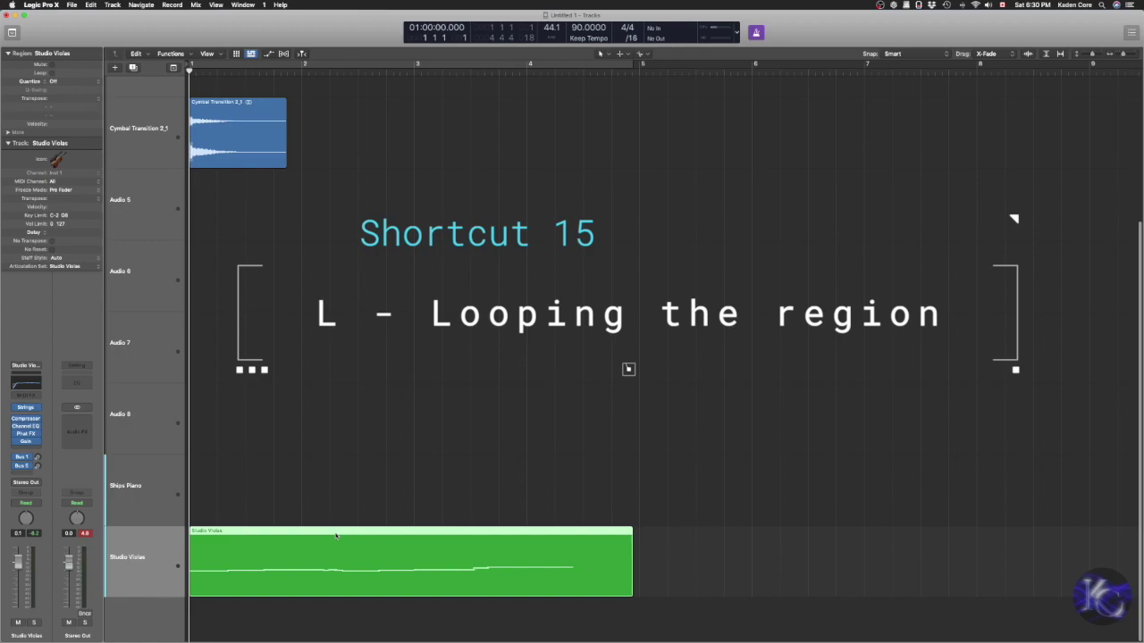
{"action": "double_click", "coordinate": [336, 536]}
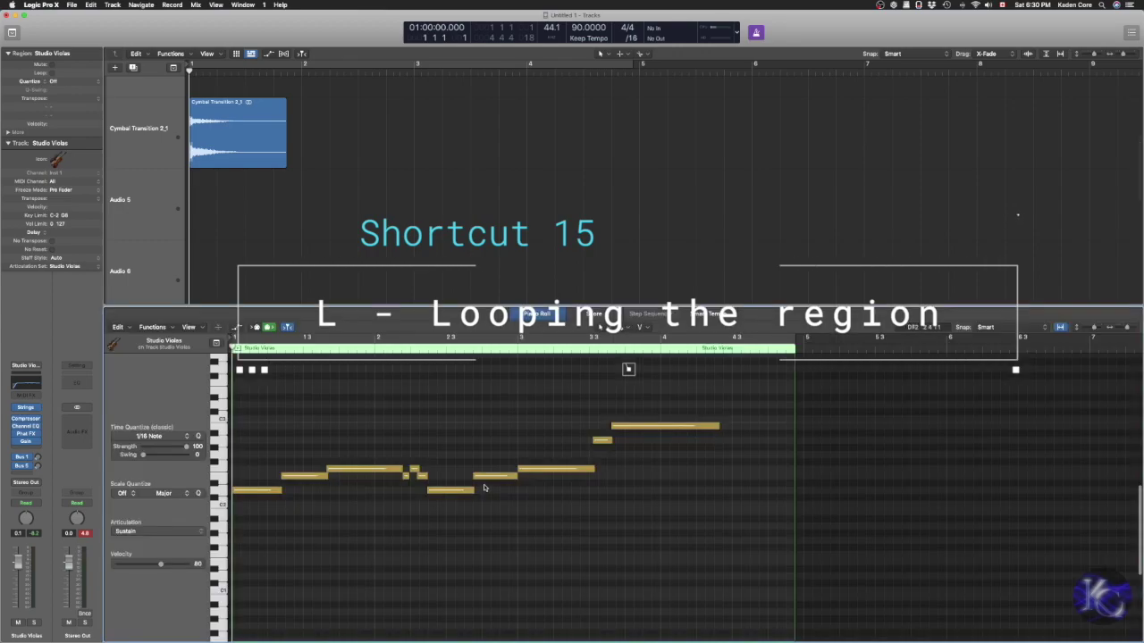
Select and fit the violas notes, close the Piano Roll, set the playhead to bar 2, and open Project Settings.
{"action": "left_click_drag", "start_coordinate": [694, 521], "coordinate": [219, 417]}
{"action": "key", "text": "z"}
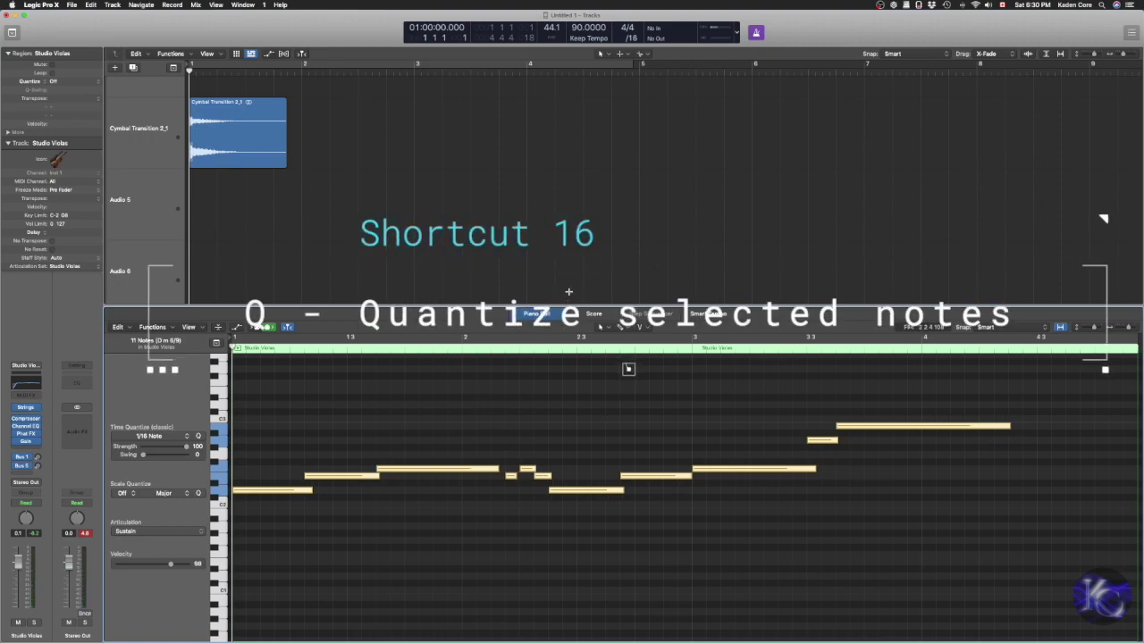
{"action": "key", "text": "p"}
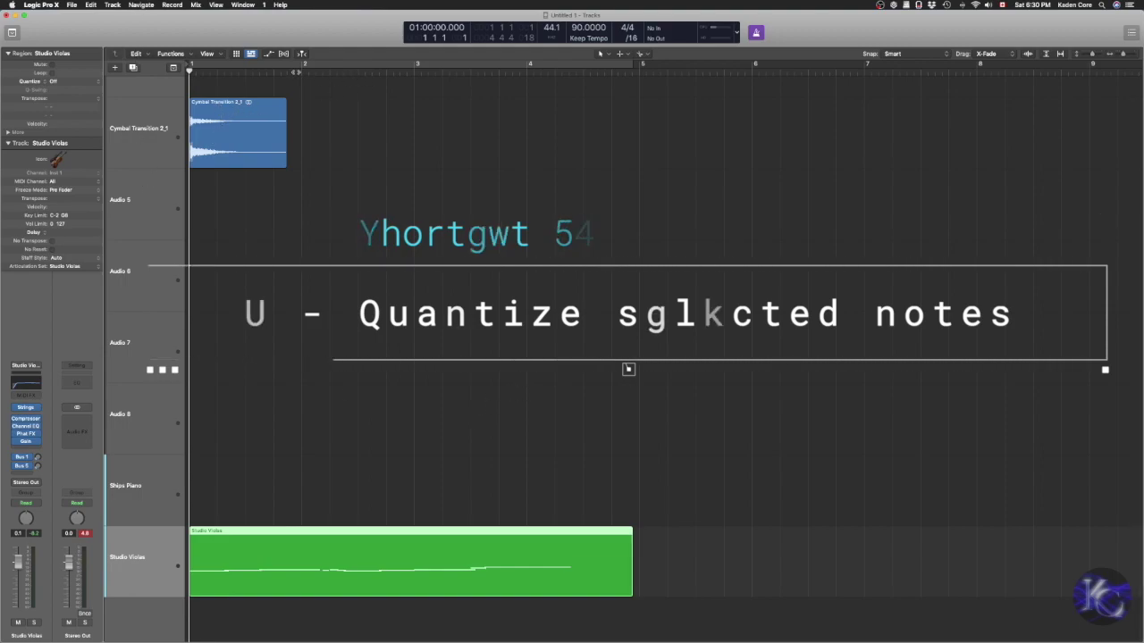
{"action": "left_click", "coordinate": [301, 83]}
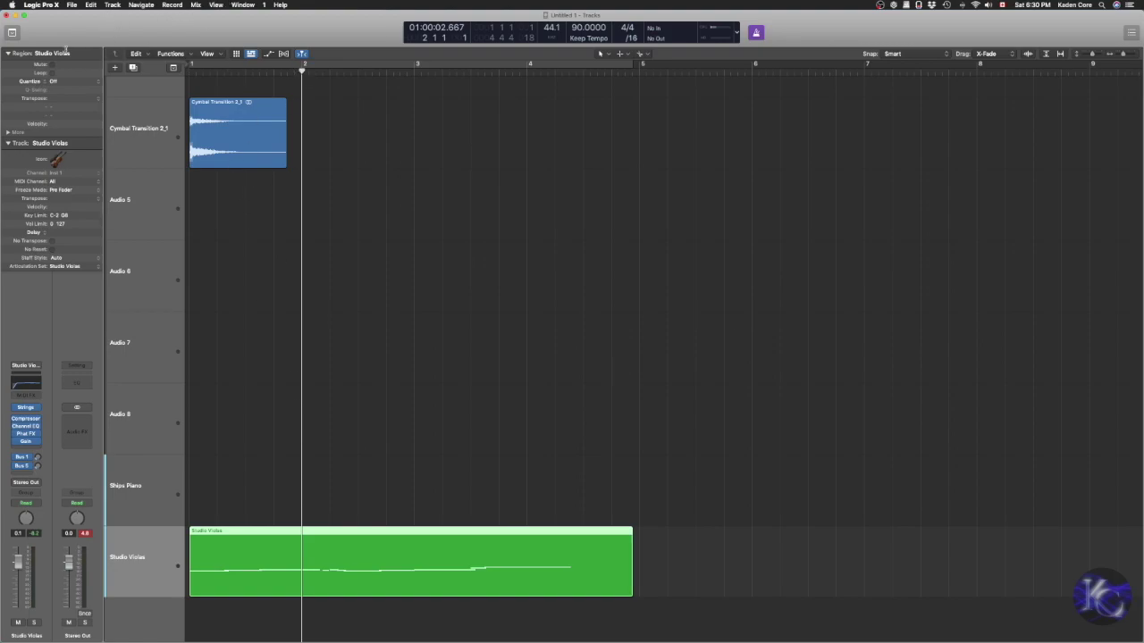
{"action": "left_click", "coordinate": [72, 5]}
Check Notes on the MIDI settings' Chase tab, then close the Project Settings window.
{"action": "mouse_move", "coordinate": [126, 140]}
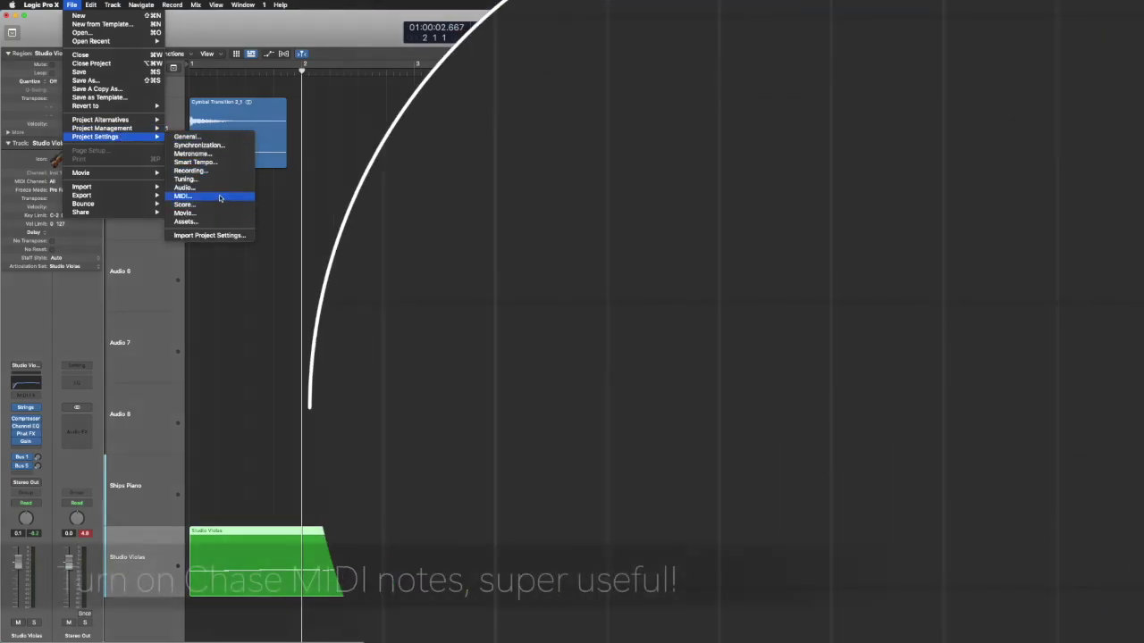
{"action": "left_click", "coordinate": [215, 196]}
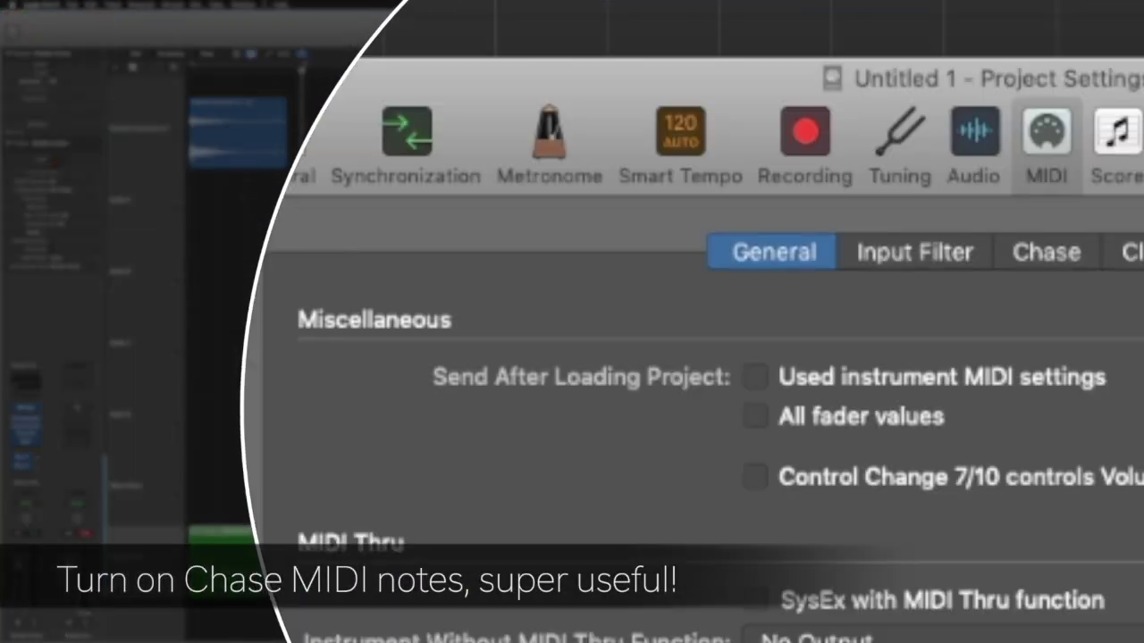
{"action": "left_click", "coordinate": [1035, 250]}
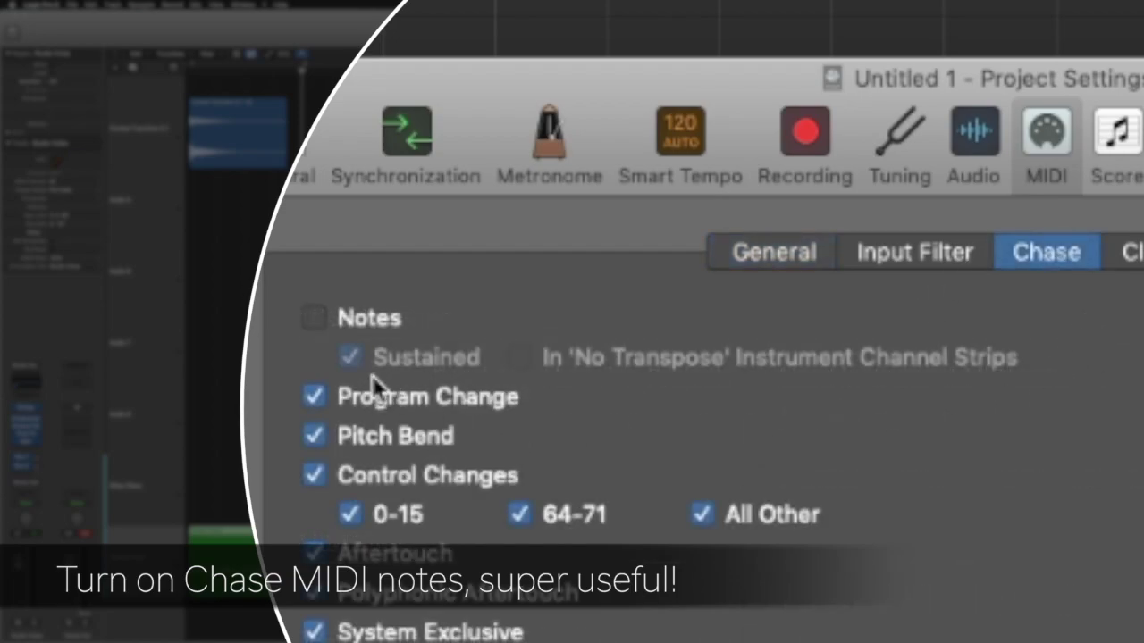
{"action": "left_click", "coordinate": [310, 316]}
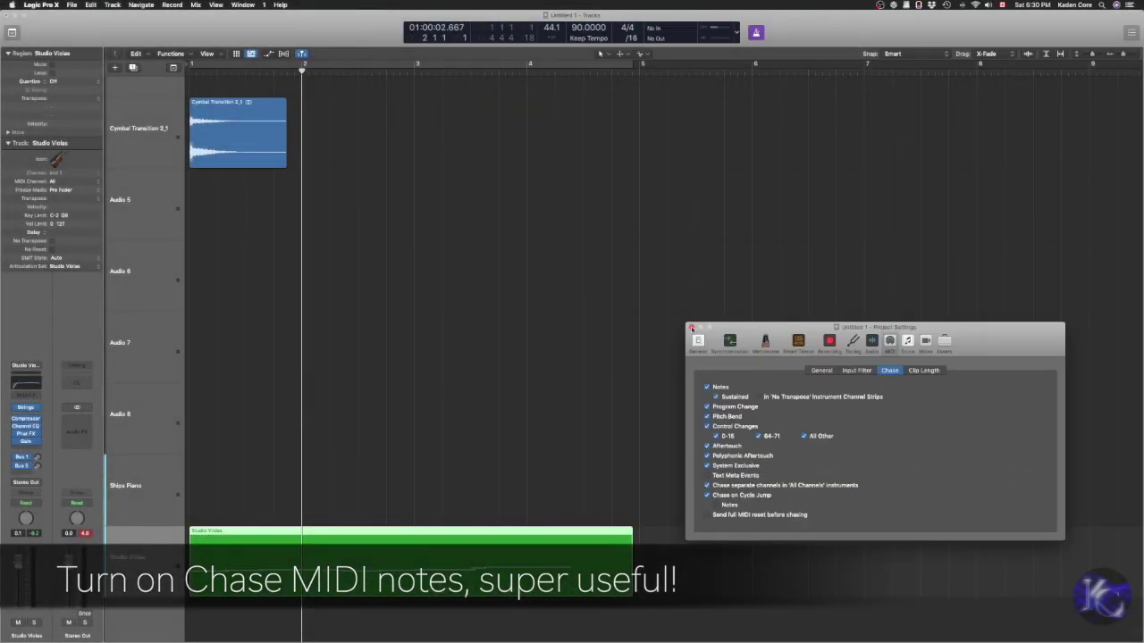
{"action": "left_click", "coordinate": [691, 328]}
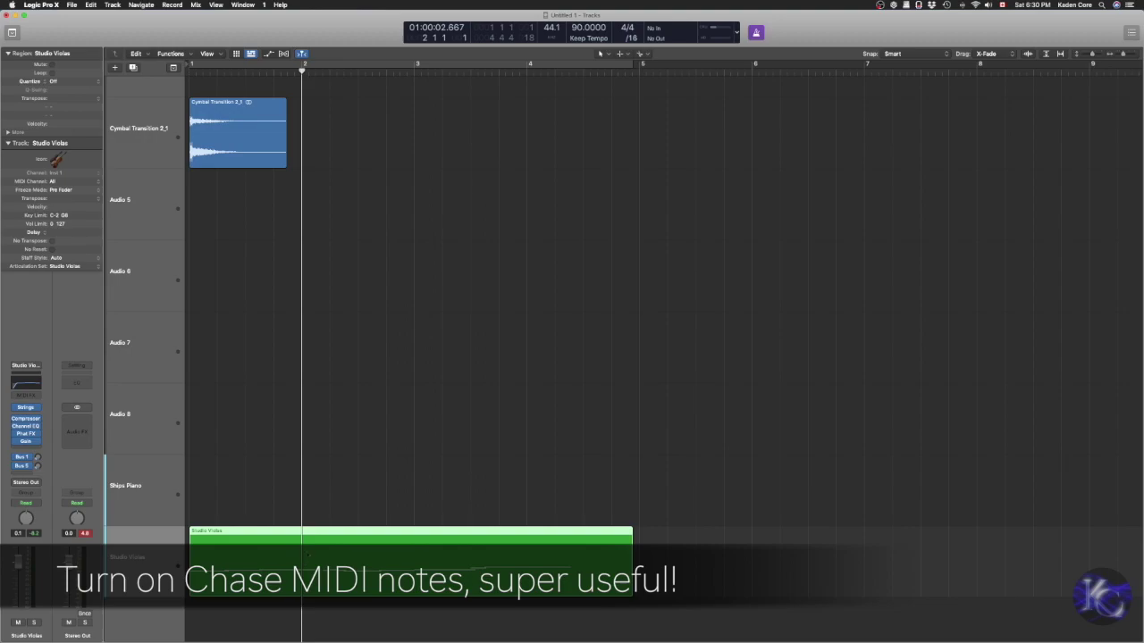
Zoom into the Studio Violas region and play it back.
{"action": "scroll", "coordinate": [341, 537], "scroll_direction": "up", "scroll_amount": 5}
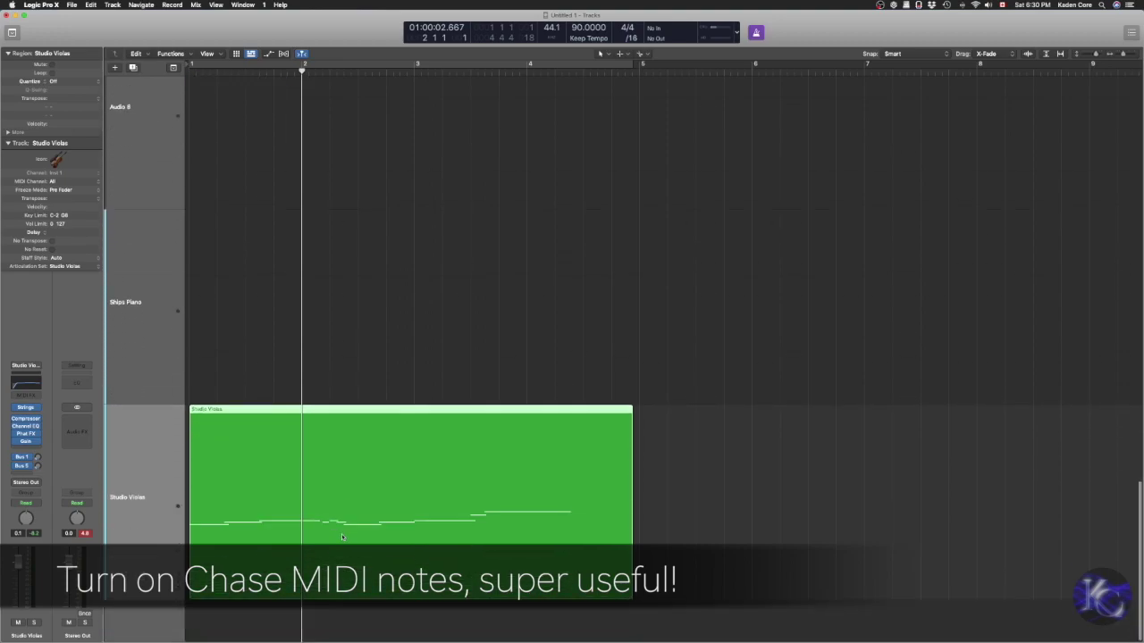
{"action": "scroll", "coordinate": [341, 534], "scroll_direction": "up", "scroll_amount": 5}
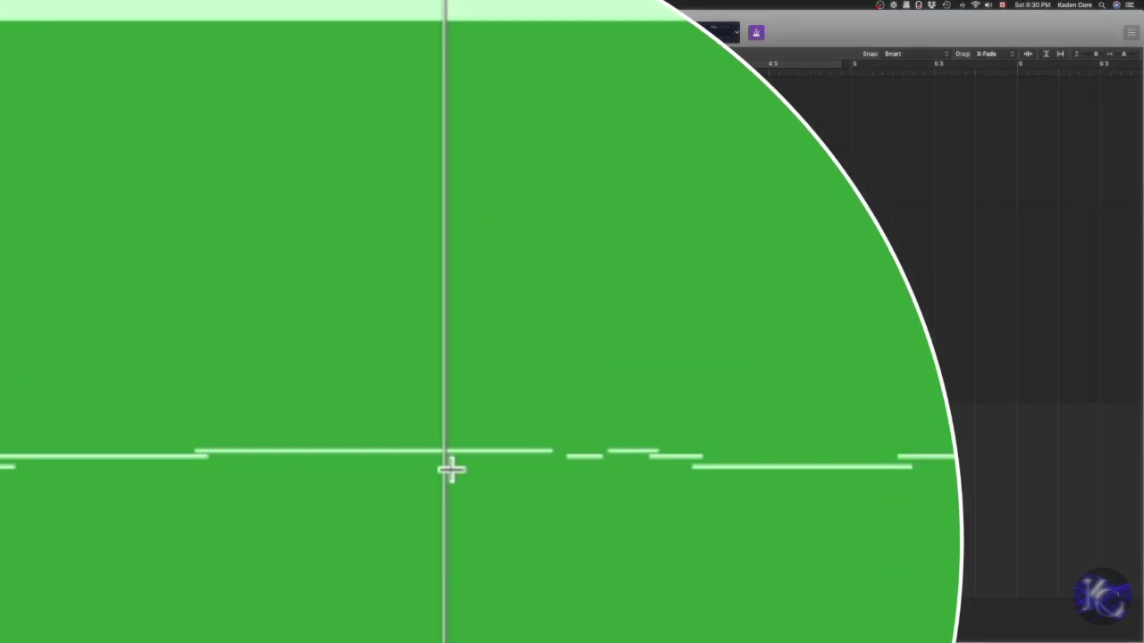
{"action": "key", "text": "space"}
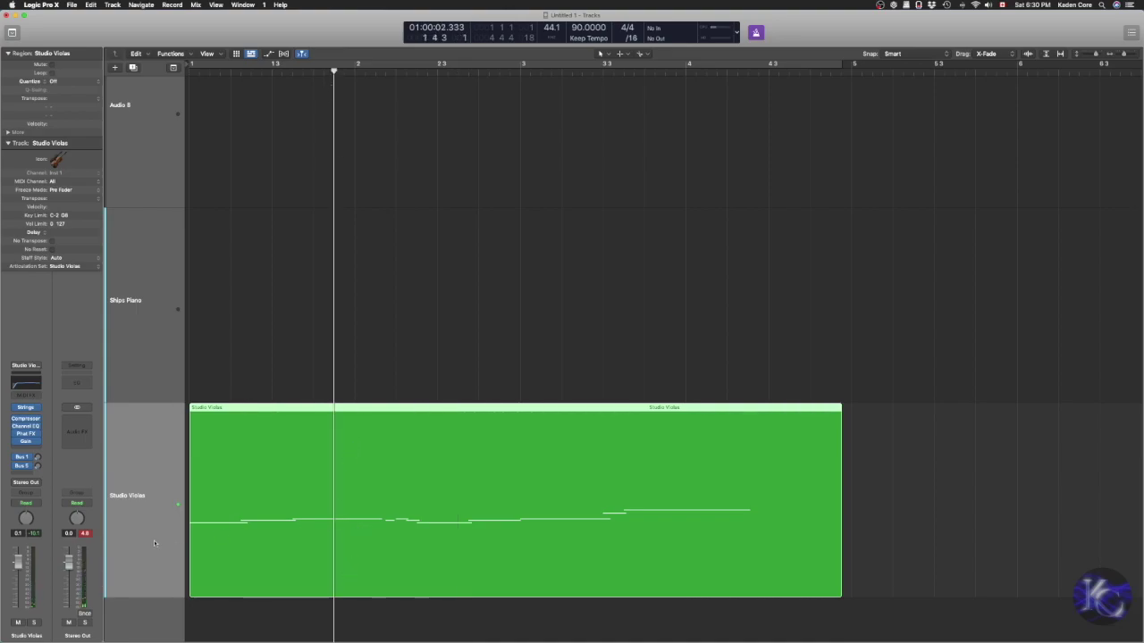
Reset the peak level displays, turn off the metronome with K, and play again.
{"action": "left_click", "coordinate": [85, 535]}
{"action": "key", "text": "k"}
{"action": "key", "text": "space"}
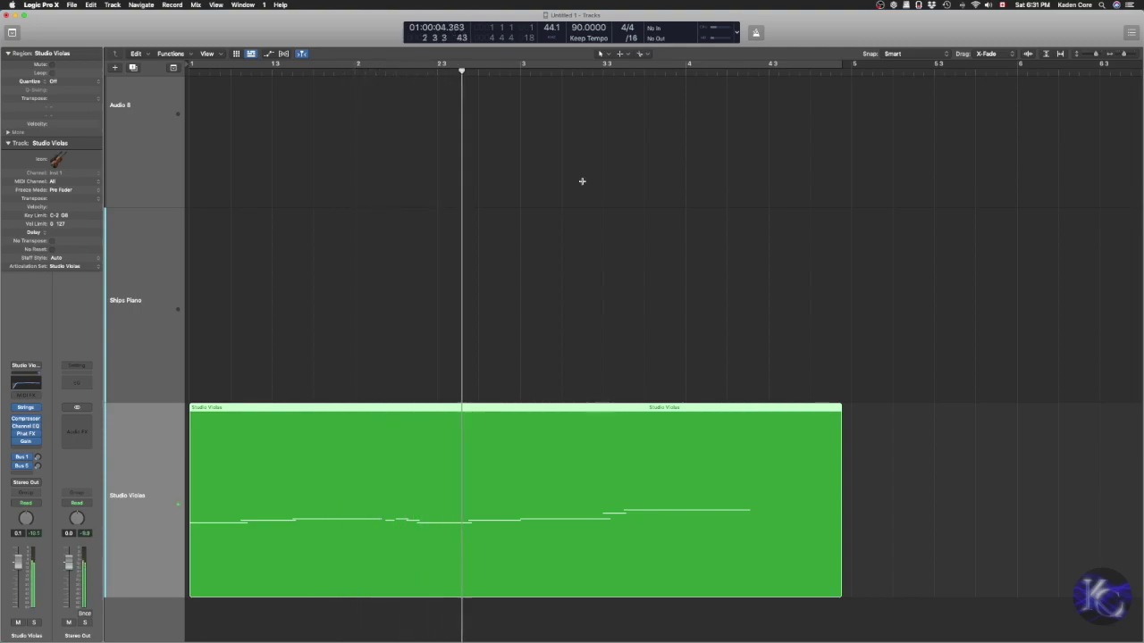
Zoom out to reveal the Cymbal Transition and upper tracks.
{"action": "left_click", "coordinate": [610, 341], "text": "ctrl+alt"}
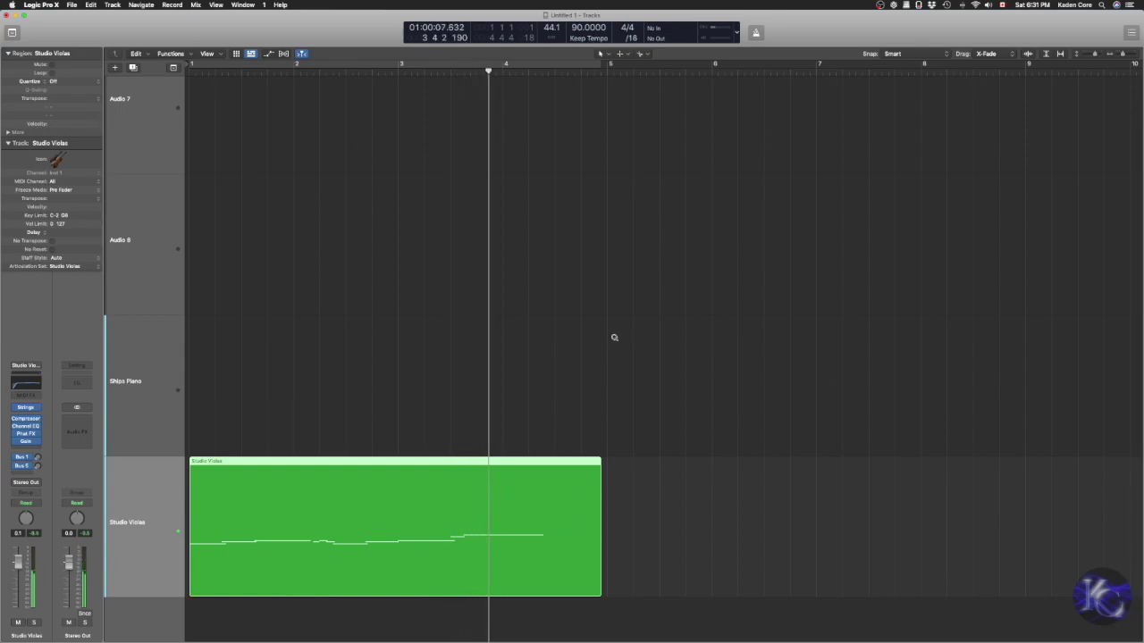
{"action": "left_click", "coordinate": [614, 337], "text": "ctrl+alt"}
{"action": "left_click", "coordinate": [620, 328], "text": "ctrl+alt"}
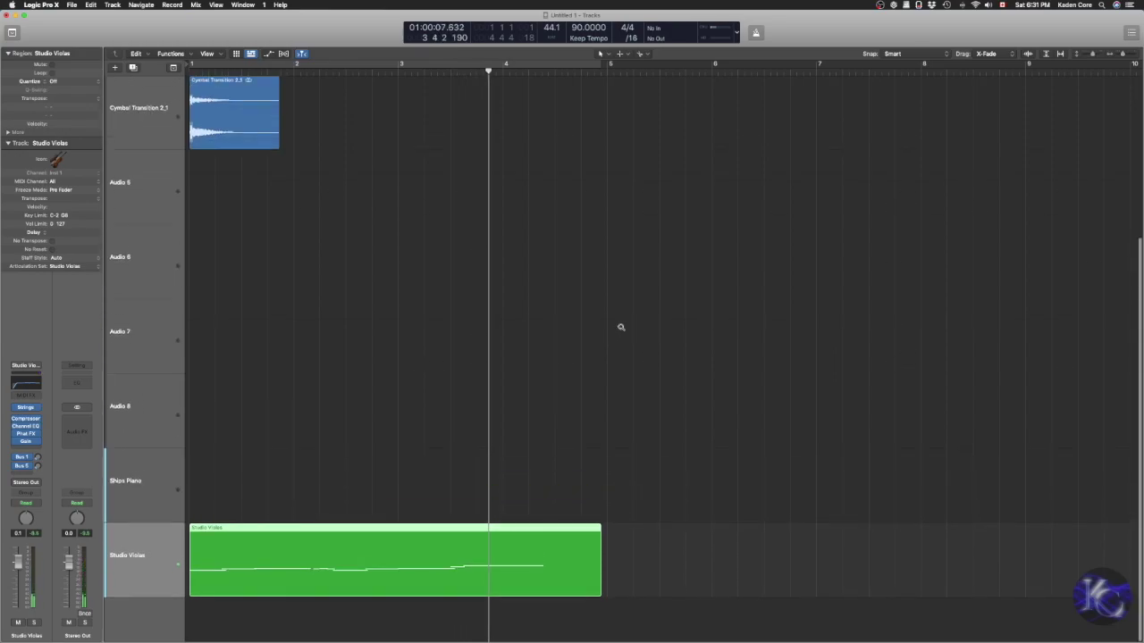
{"action": "left_click", "coordinate": [622, 346], "text": "ctrl+alt"}
{"action": "left_click", "coordinate": [620, 345], "text": "ctrl+alt"}
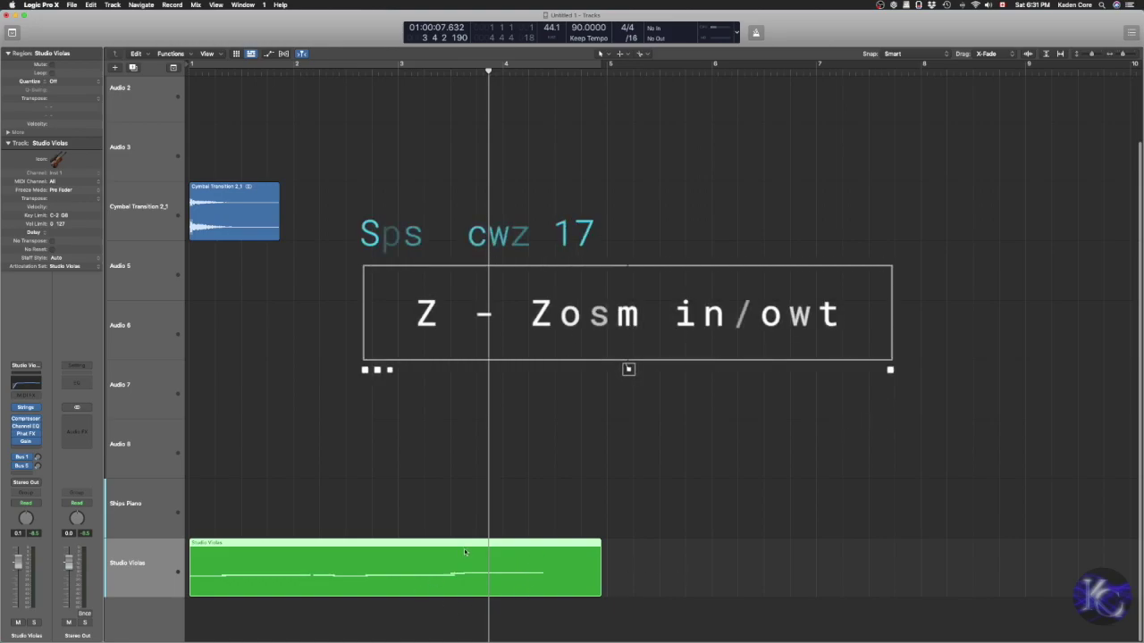
{"action": "key", "text": "z"}
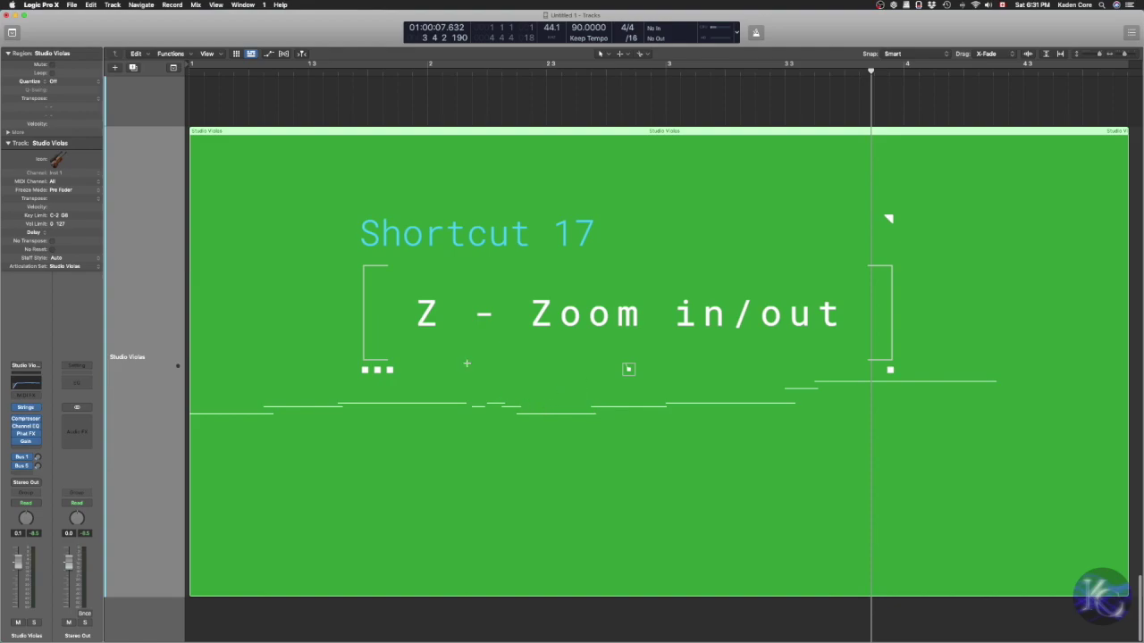
{"action": "key", "text": "z"}
{"action": "left_click", "coordinate": [247, 201]}
{"action": "key", "text": "z"}
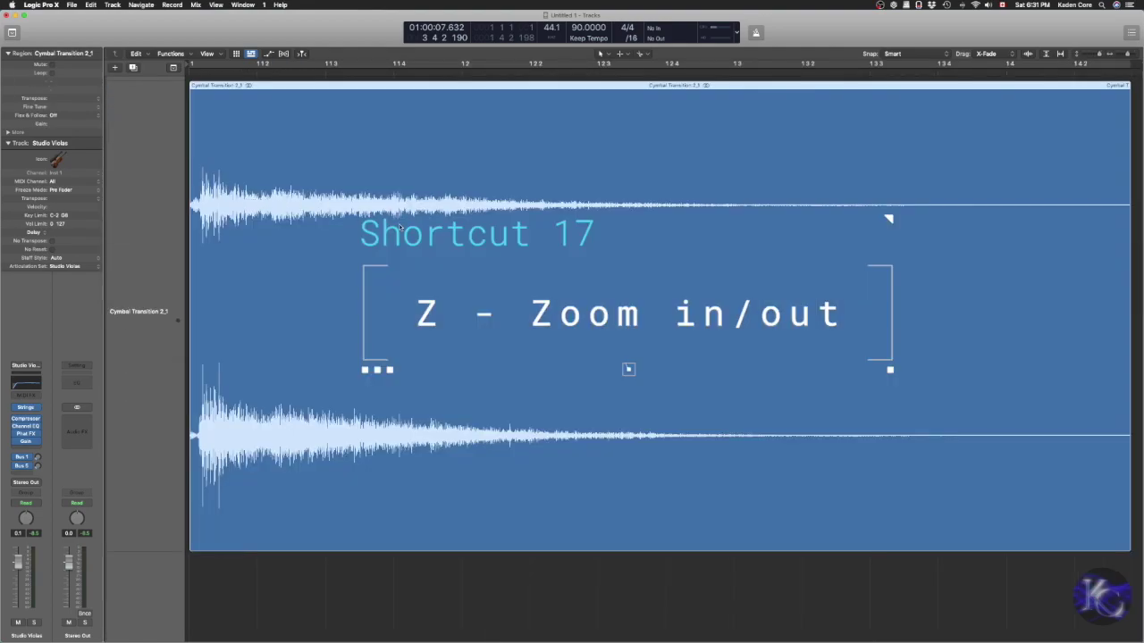
{"action": "key", "text": "z"}
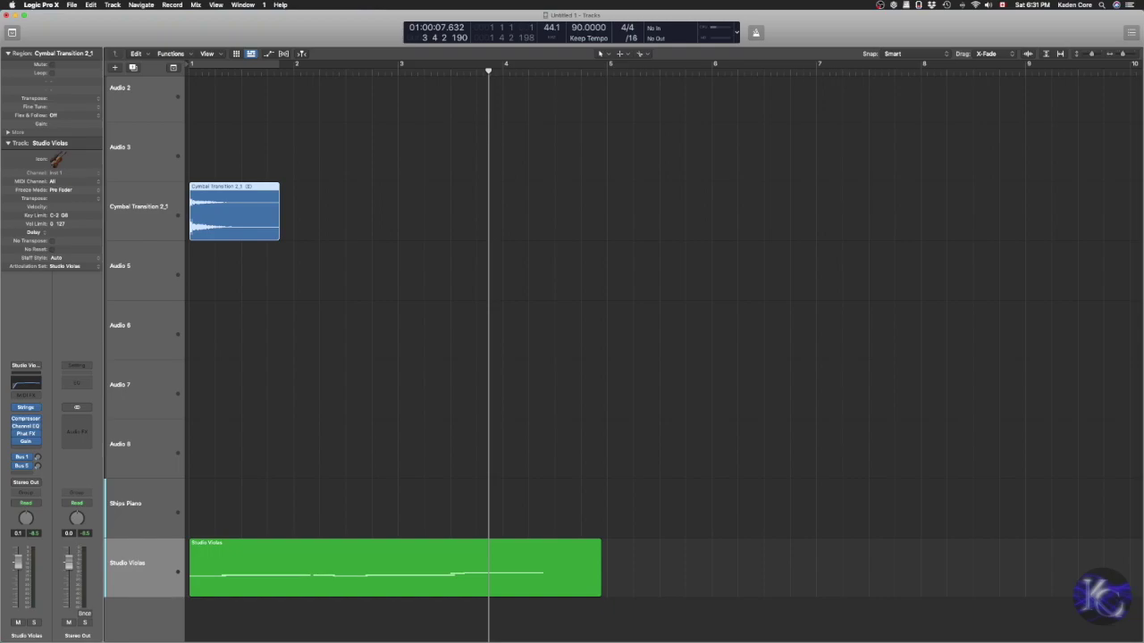
{"action": "key", "text": "super+Up"}
{"action": "key", "text": "super+Up"}
{"action": "key", "text": "super+Up"}
{"action": "key", "text": "super+Up"}
{"action": "key", "text": "super+Up"}
{"action": "key", "text": "super+Up"}
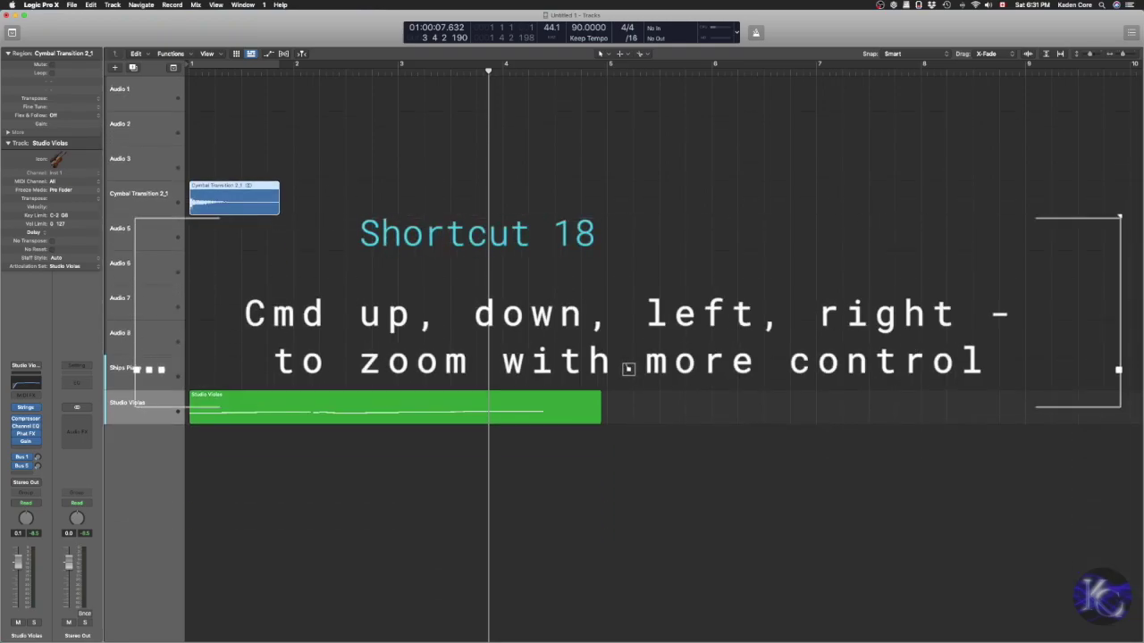
Try Cmd-arrow zooming, ending with wider bars and the original track heights.
{"action": "key", "text": "super+Up"}
{"action": "key", "text": "super+Up"}
{"action": "key", "text": "super+Up"}
{"action": "key", "text": "super+Up"}
{"action": "key", "text": "super+Down"}
{"action": "key", "text": "super+Down"}
{"action": "key", "text": "super+Down"}
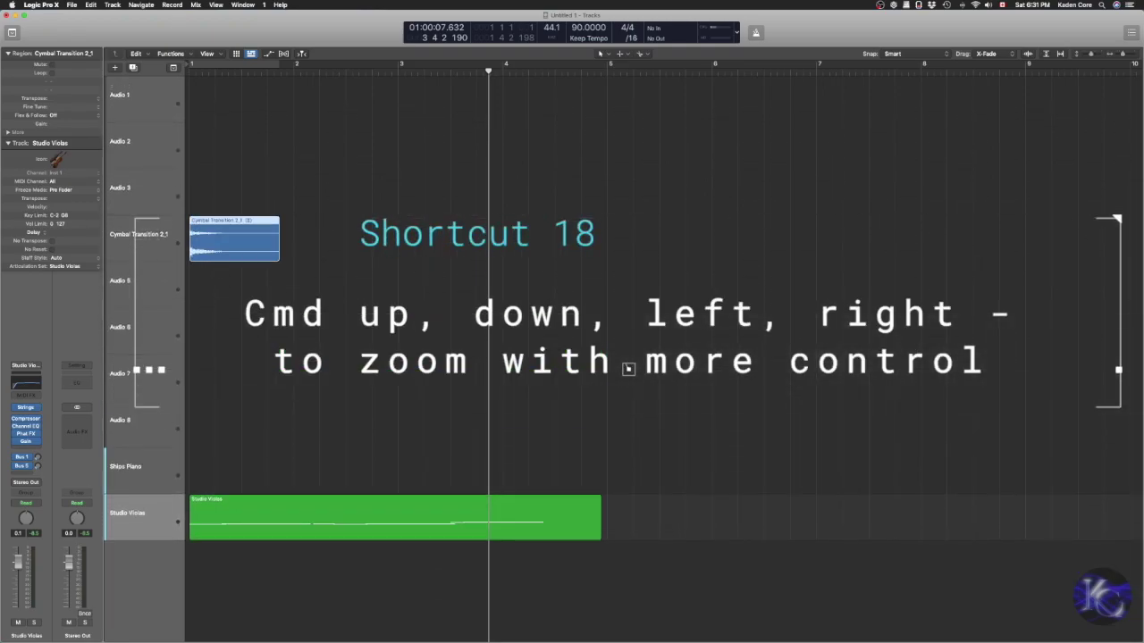
{"action": "key", "text": "super+Up"}
{"action": "key", "text": "super+Up"}
{"action": "key", "text": "super+Up"}
{"action": "key", "text": "super+Up"}
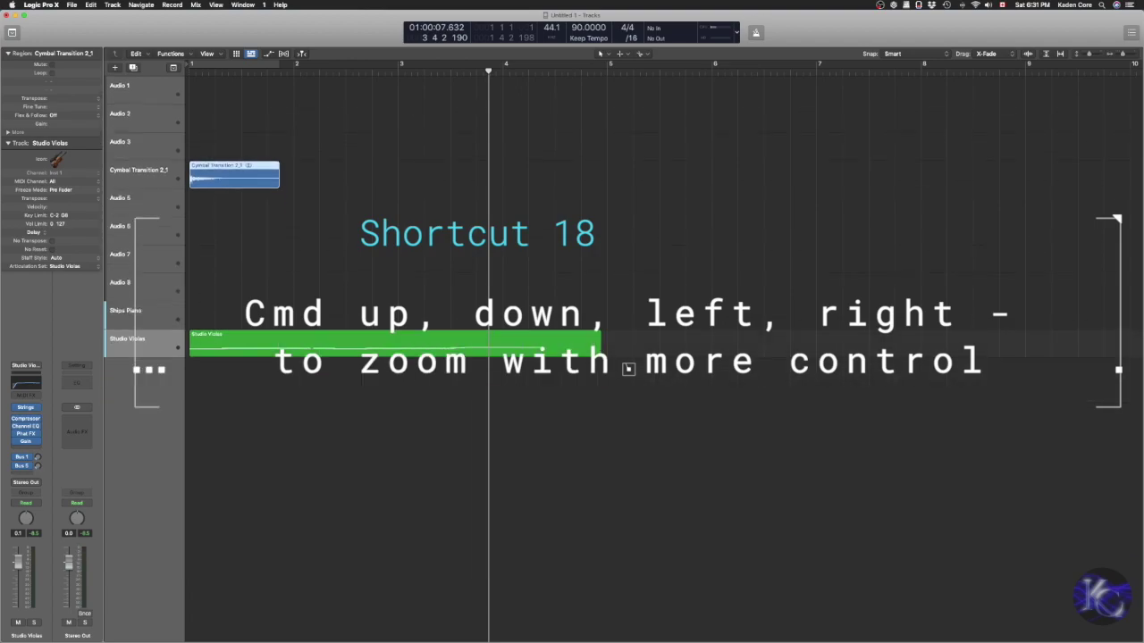
{"action": "key", "text": "super+Down"}
{"action": "key", "text": "super+Down"}
{"action": "key", "text": "super+Down"}
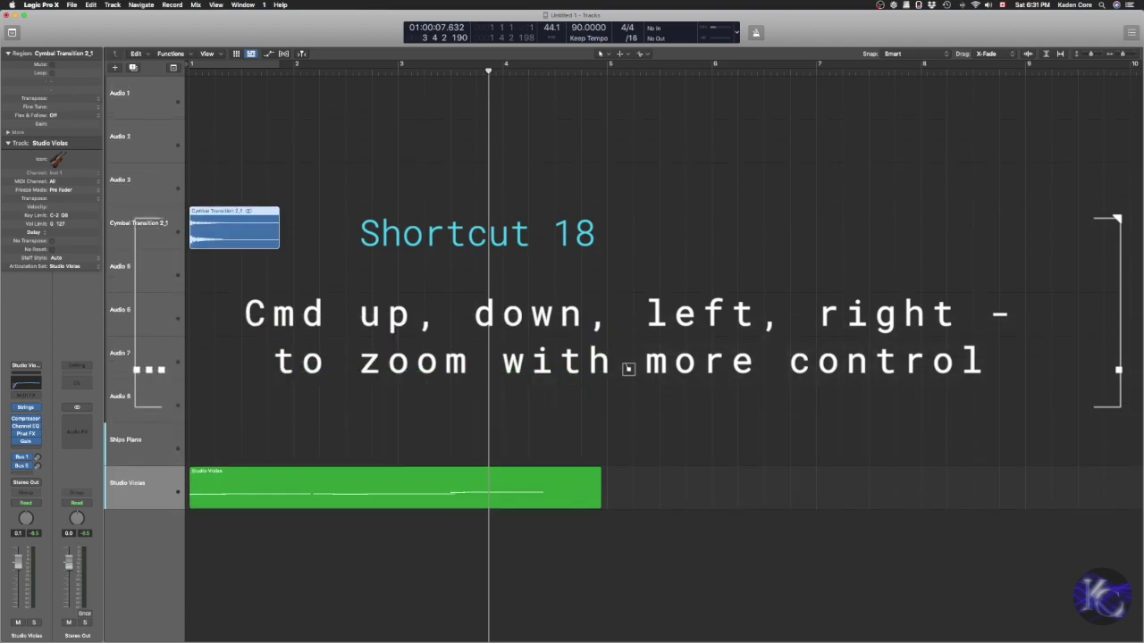
{"action": "key", "text": "super+Right"}
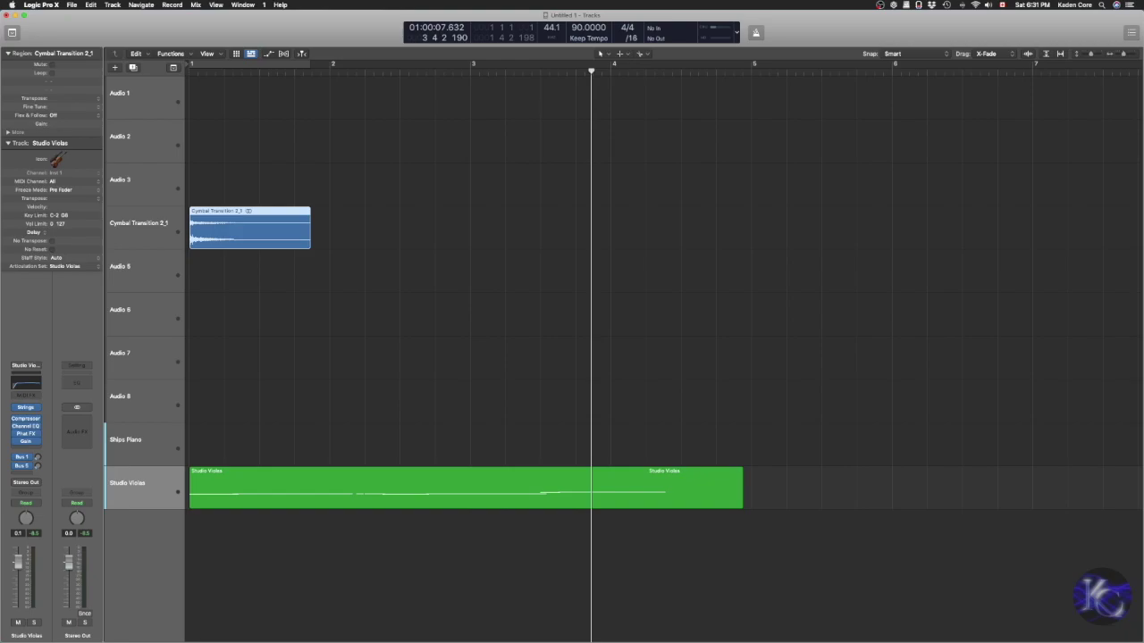
{"action": "key", "text": "super+Right"}
{"action": "key", "text": "super+Right"}
{"action": "key", "text": "super+Left"}
{"action": "key", "text": "super+Left"}
{"action": "key", "text": "super+Right"}
{"action": "key", "text": "super+Left"}
{"action": "key", "text": "super+Right"}
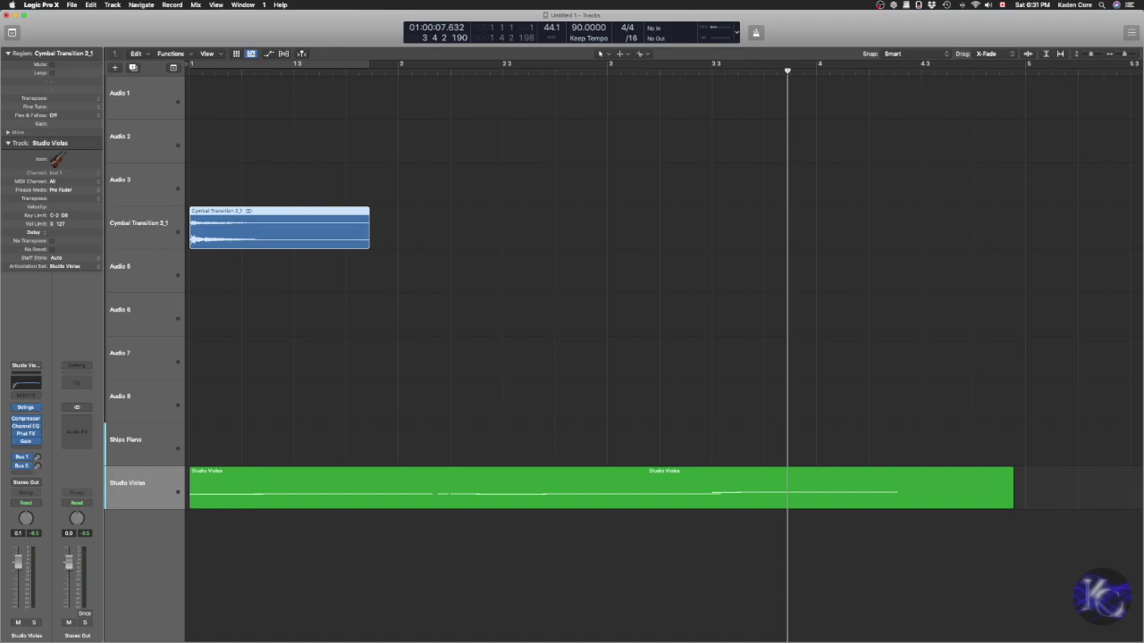
{"action": "key", "text": "super+Left"}
{"action": "key", "text": "super+Left"}
{"action": "key", "text": "super+Left"}
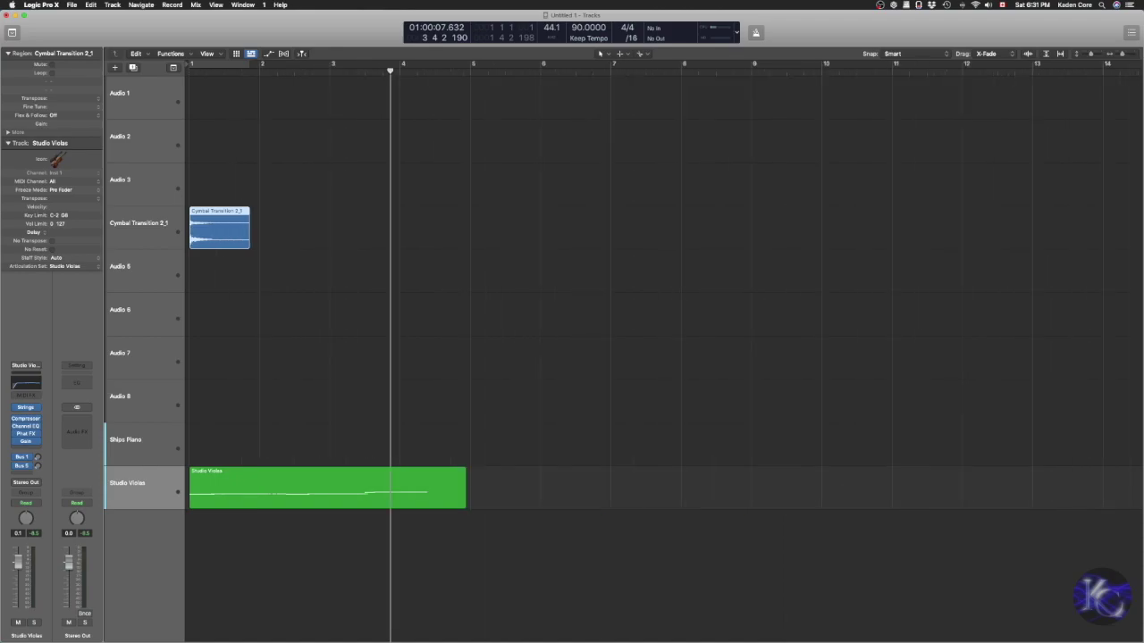
{"action": "key", "text": "super+Right"}
{"action": "key", "text": "super+Right"}
{"action": "key", "text": "super+Up"}
{"action": "key", "text": "super+Up"}
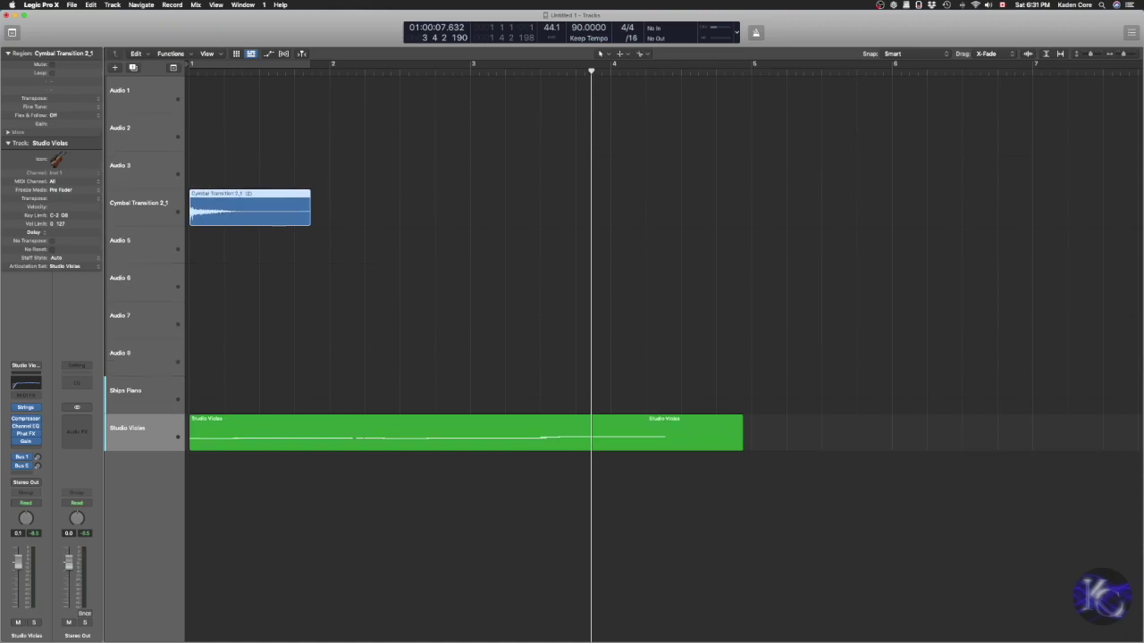
{"action": "key", "text": "super+Down"}
{"action": "key", "text": "super+Down"}
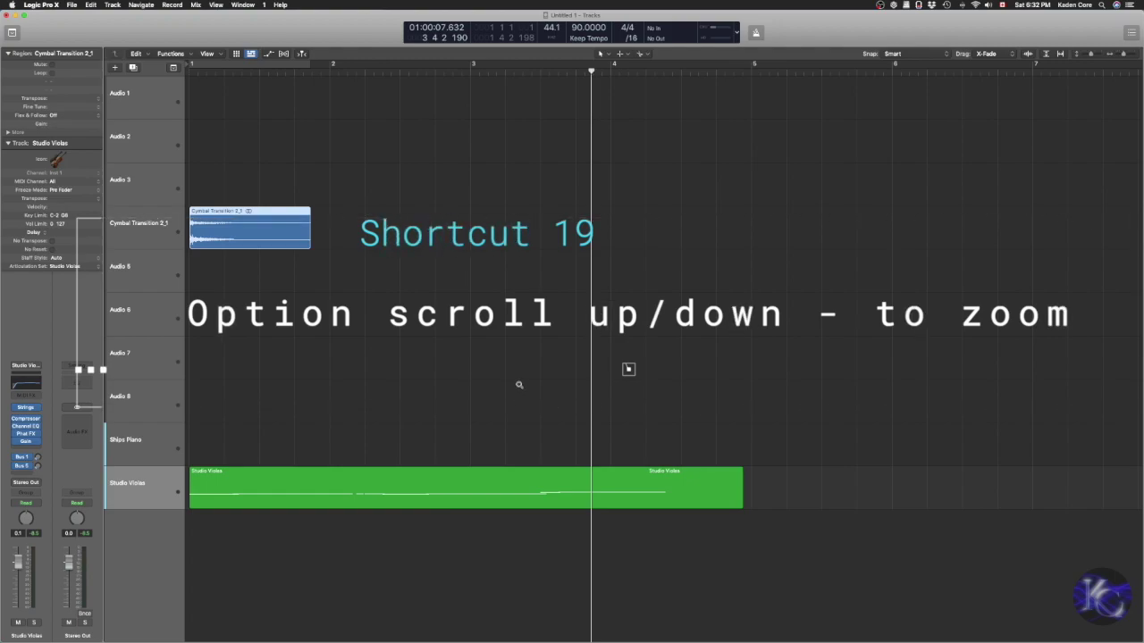
Scroll-zoom the Tracks area until rows are taller and regions span more of the timeline.
{"action": "scroll", "coordinate": [518, 384], "scroll_direction": "down", "scroll_amount": 2}
{"action": "scroll", "coordinate": [518, 385], "scroll_direction": "up", "scroll_amount": 3}
{"action": "scroll", "coordinate": [520, 385], "scroll_direction": "down", "scroll_amount": 3}
{"action": "scroll", "coordinate": [520, 386], "scroll_direction": "up", "scroll_amount": 3}
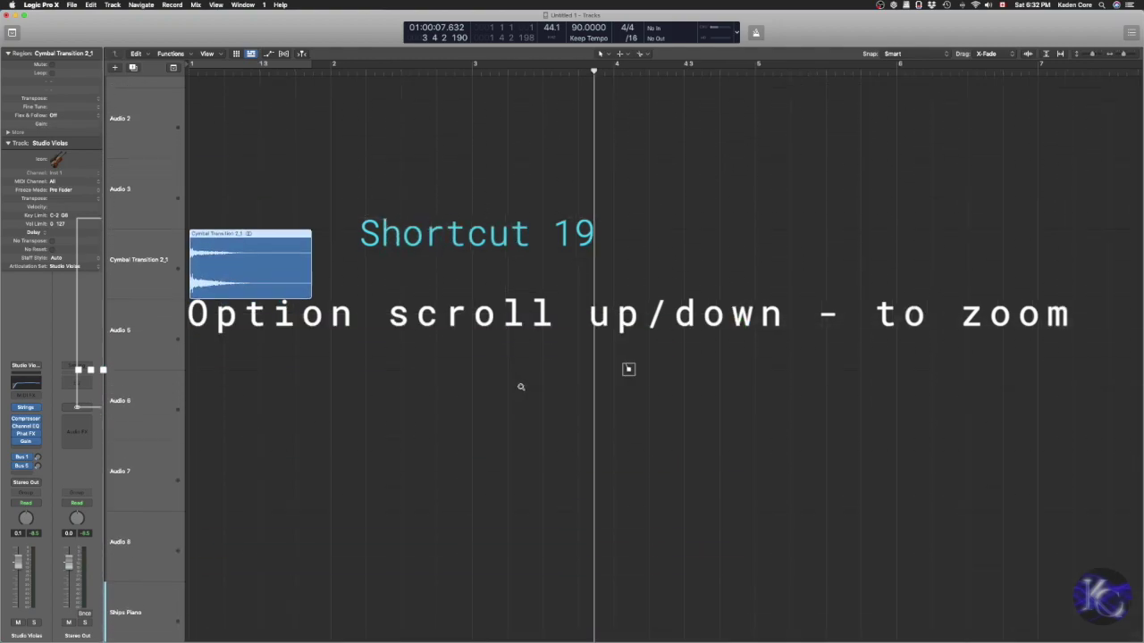
{"action": "scroll", "coordinate": [521, 387], "scroll_direction": "down", "scroll_amount": 3}
{"action": "scroll", "coordinate": [521, 387], "scroll_direction": "up", "scroll_amount": 3}
{"action": "scroll", "coordinate": [521, 387], "scroll_direction": "down", "scroll_amount": 3}
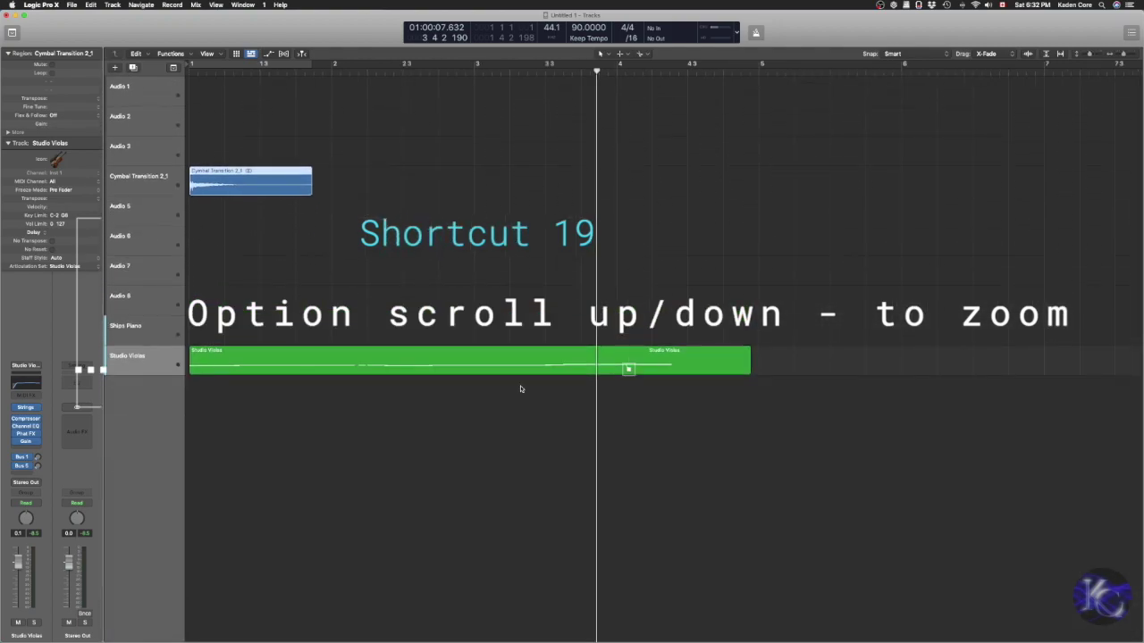
{"action": "scroll", "coordinate": [521, 388], "scroll_direction": "down", "scroll_amount": 1}
{"action": "scroll", "coordinate": [524, 384], "scroll_direction": "up", "scroll_amount": 3}
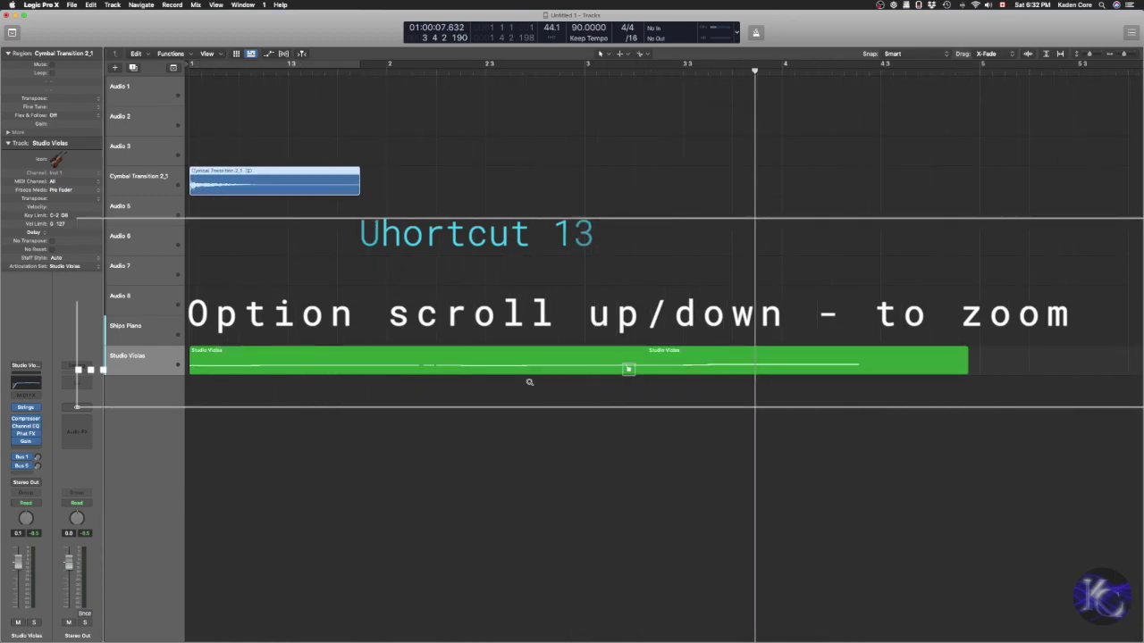
{"action": "scroll", "coordinate": [528, 382], "scroll_direction": "up", "scroll_amount": 2}
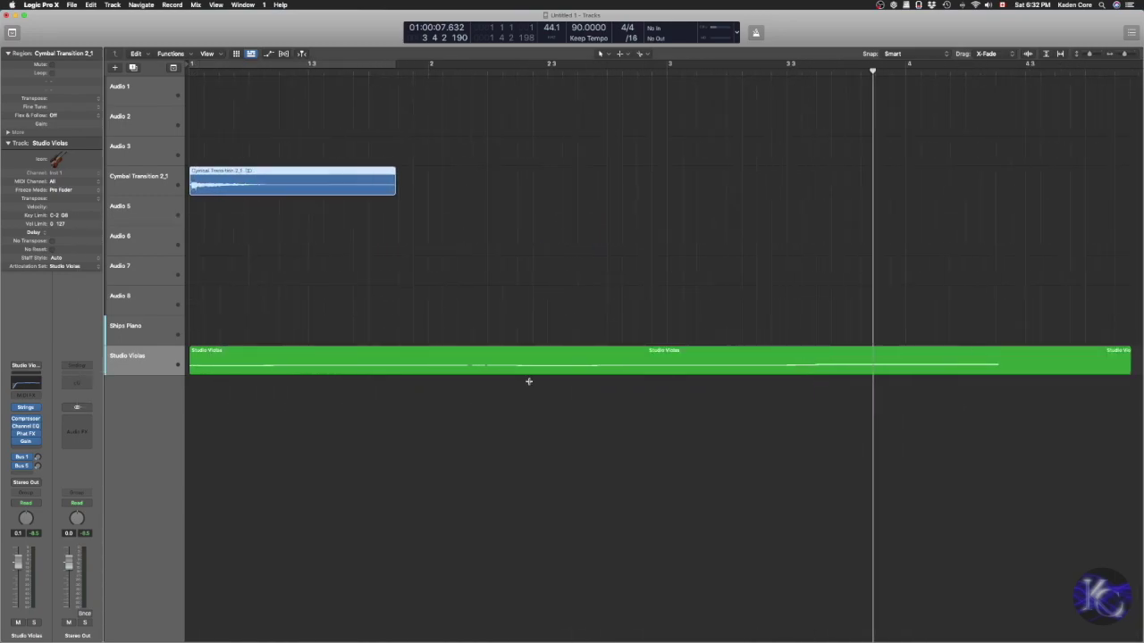
{"action": "scroll", "coordinate": [528, 382], "scroll_direction": "up", "scroll_amount": 2}
{"action": "scroll", "coordinate": [528, 382], "scroll_direction": "down", "scroll_amount": 3}
{"action": "scroll", "coordinate": [528, 381], "scroll_direction": "up", "scroll_amount": 4}
{"action": "scroll", "coordinate": [528, 381], "scroll_direction": "down", "scroll_amount": 4}
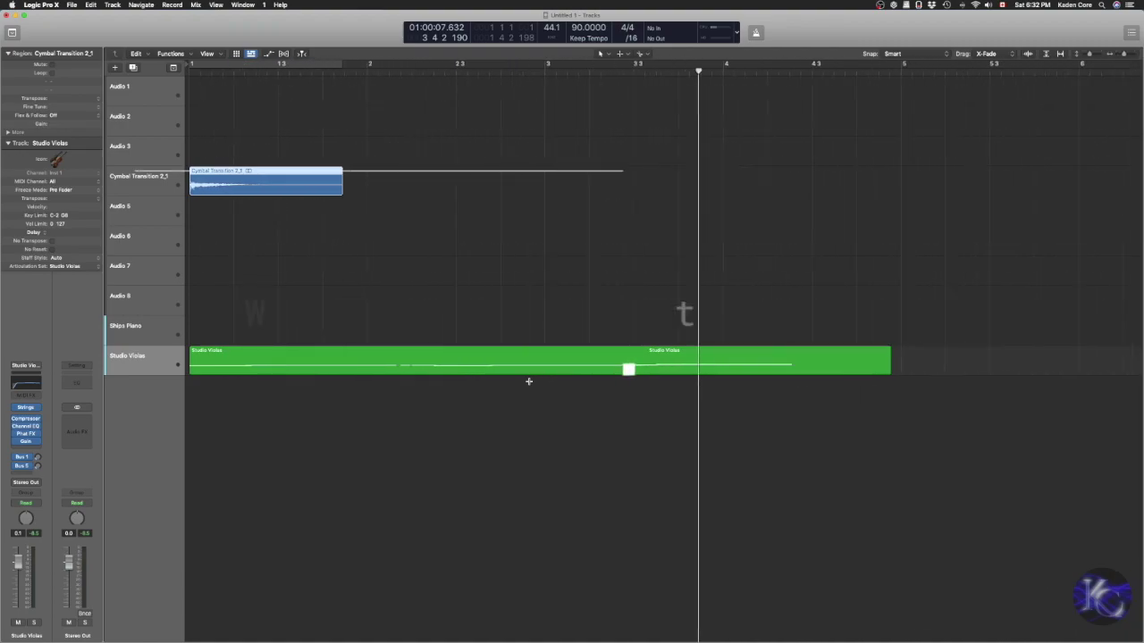
{"action": "scroll", "coordinate": [528, 382], "scroll_direction": "up", "scroll_amount": 4}
{"action": "scroll", "coordinate": [528, 382], "scroll_direction": "down", "scroll_amount": 6}
{"action": "scroll", "coordinate": [529, 382], "scroll_direction": "up", "scroll_amount": 3}
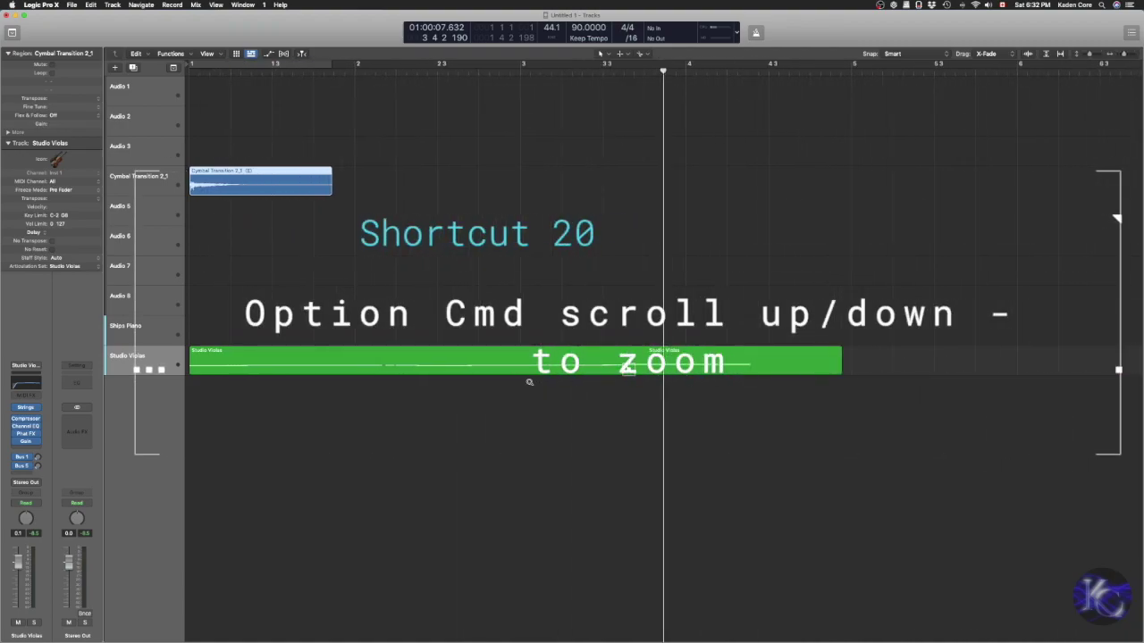
{"action": "scroll", "coordinate": [535, 402], "scroll_direction": "down", "scroll_amount": 2}
{"action": "scroll", "coordinate": [535, 401], "scroll_direction": "up", "scroll_amount": 4}
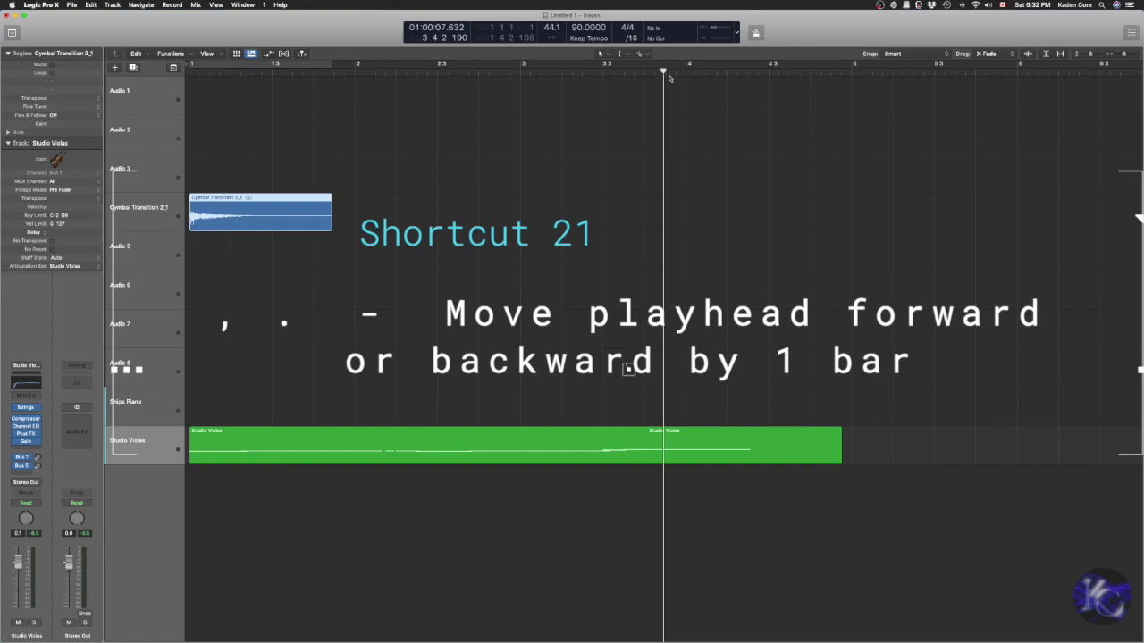
Step the playhead back and forth one bar with comma and period, finishing at bar 5.
{"action": "key", "text": "comma"}
{"action": "key", "text": "comma"}
{"action": "key", "text": "period"}
{"action": "key", "text": "period"}
{"action": "key", "text": "period"}
{"action": "key", "text": "comma"}
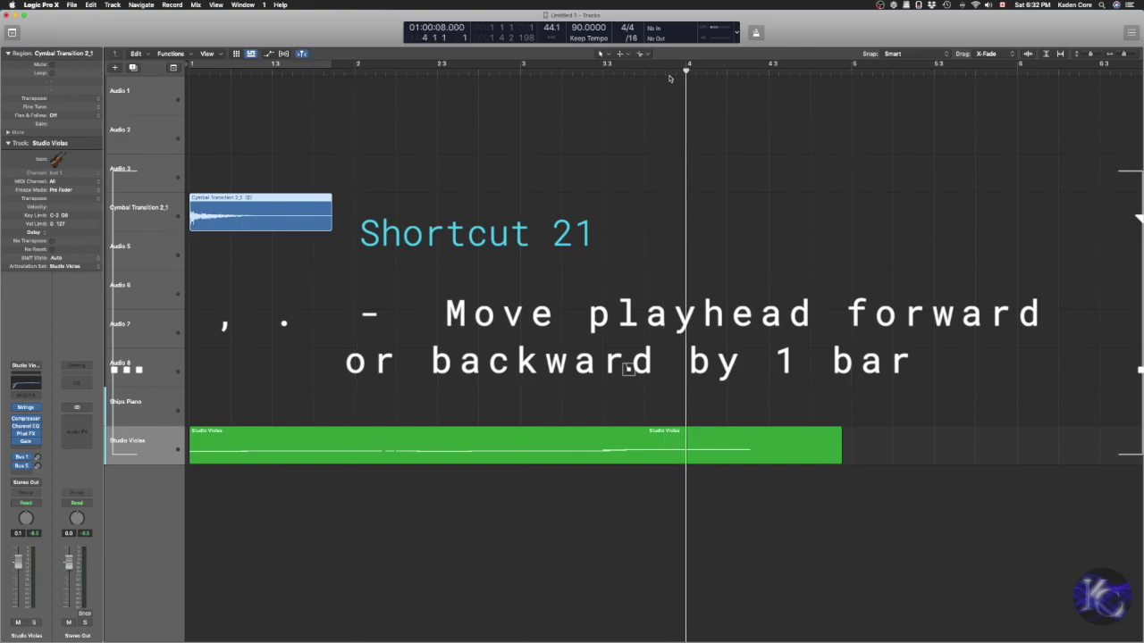
{"action": "key", "text": "comma"}
{"action": "key", "text": "period"}
{"action": "key", "text": "period"}
{"action": "key", "text": "comma"}
{"action": "key", "text": "comma"}
{"action": "key", "text": "period"}
{"action": "key", "text": "comma"}
{"action": "key", "text": "period"}
{"action": "key", "text": "comma"}
{"action": "key", "text": "period"}
{"action": "key", "text": "comma"}
{"action": "key", "text": "period"}
{"action": "key", "text": "period"}
{"action": "key", "text": "period"}
{"action": "key", "text": "comma"}
{"action": "key", "text": "comma"}
{"action": "key", "text": "comma"}
{"action": "key", "text": "period"}
{"action": "key", "text": "period"}
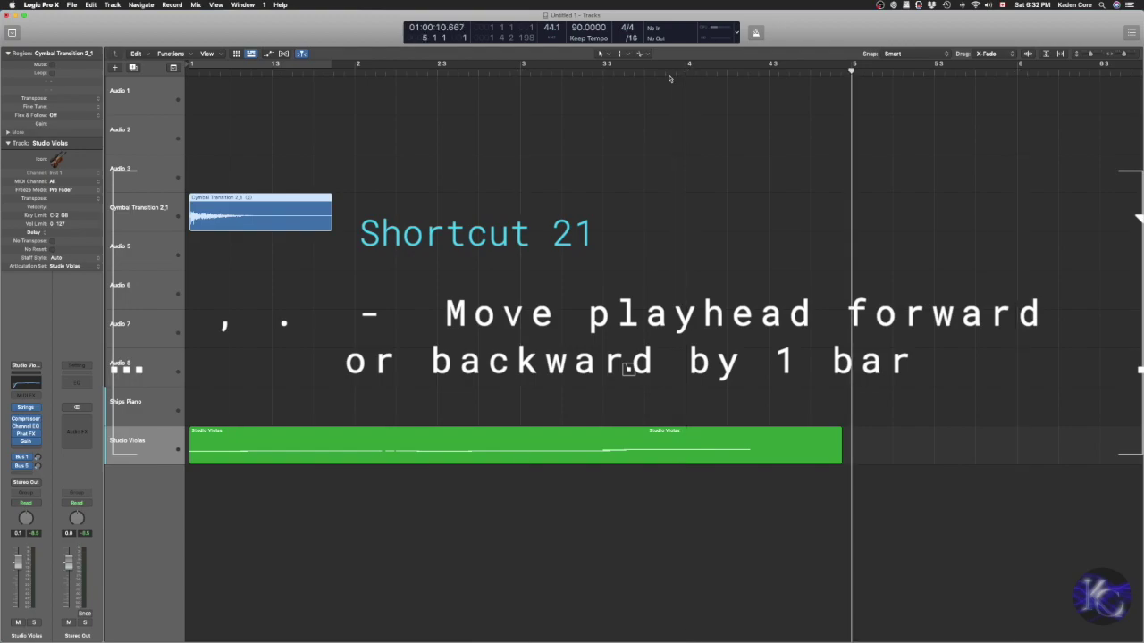
{"action": "key", "text": "period"}
Fit the cycle range to the Studio Violas region, after briefly trying Cymbal Transition.
{"action": "left_click", "coordinate": [576, 445]}
{"action": "key", "text": "comma"}
{"action": "key", "text": "comma"}
{"action": "key", "text": "comma"}
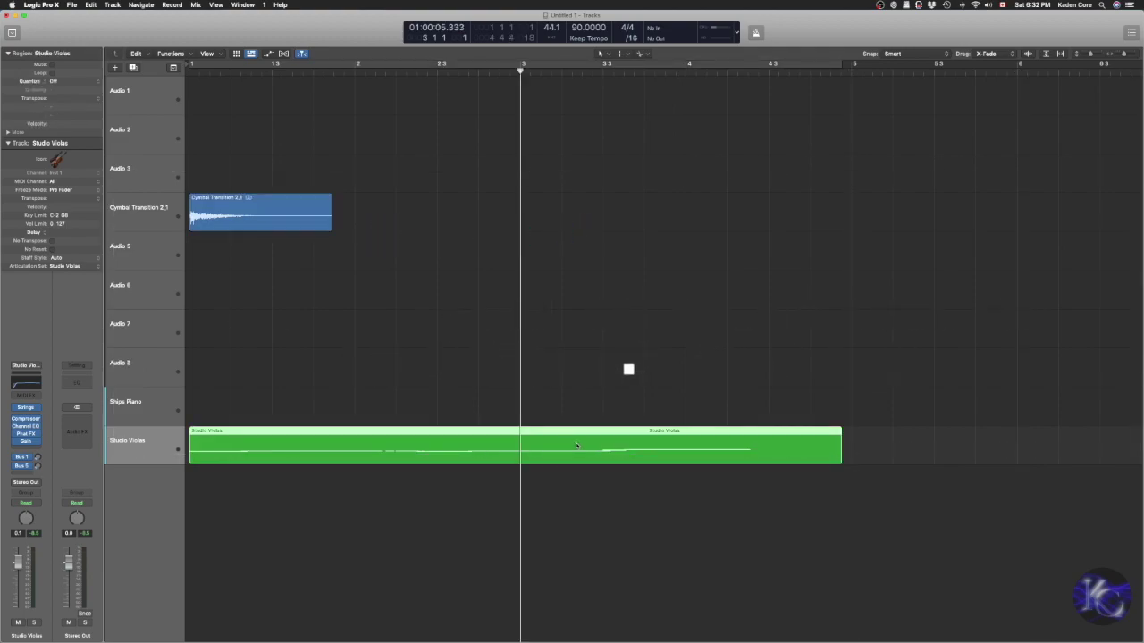
{"action": "key", "text": "super+u"}
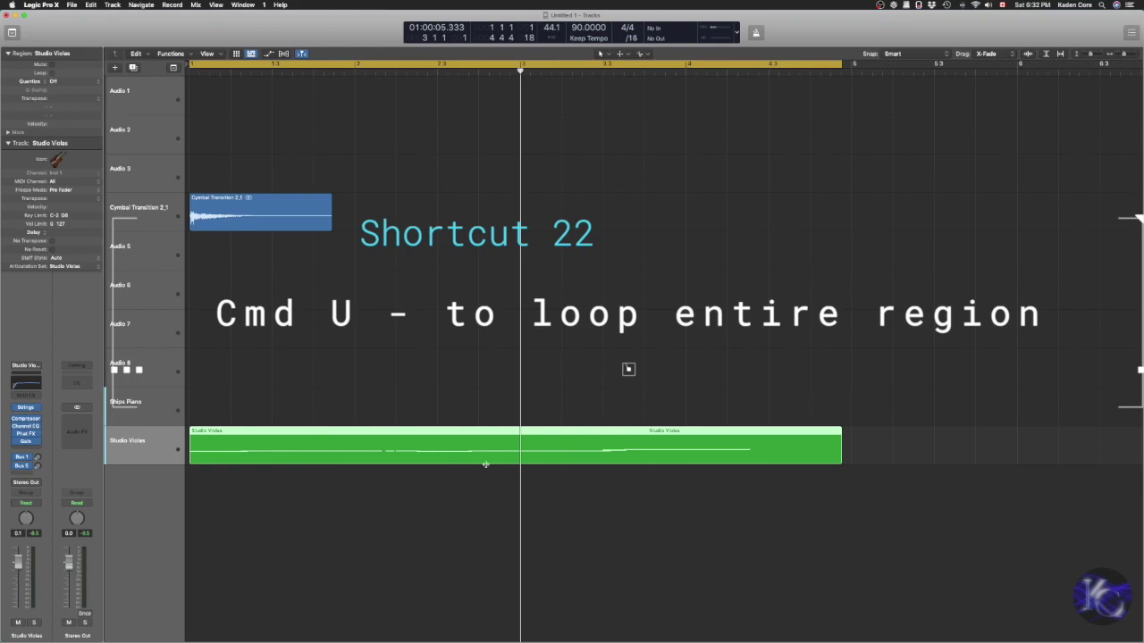
{"action": "left_click", "coordinate": [311, 198]}
{"action": "key", "text": "super+u"}
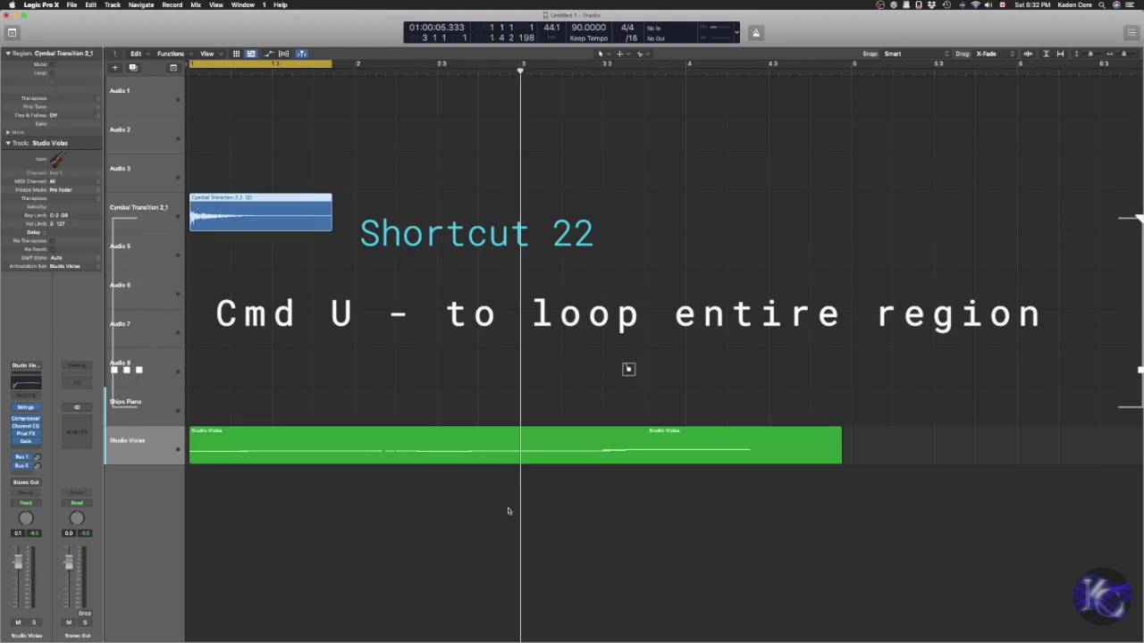
{"action": "left_click", "coordinate": [496, 435]}
{"action": "key", "text": "super+u"}
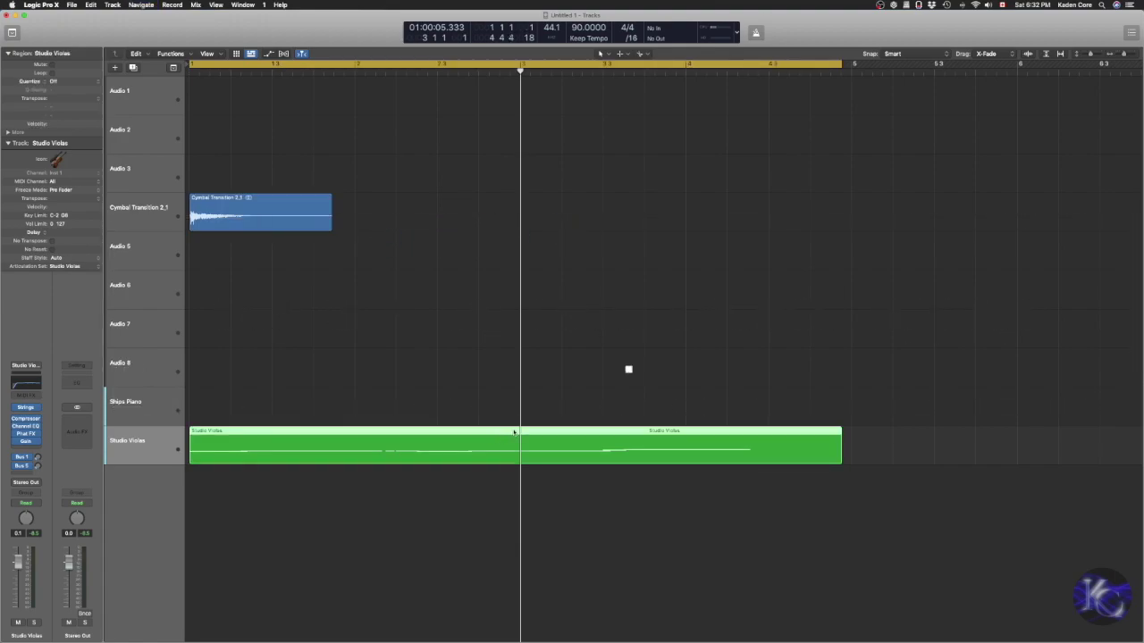
Toggle cycle playback off and back on, then move the playhead to bar 2.
{"action": "key", "text": "c"}
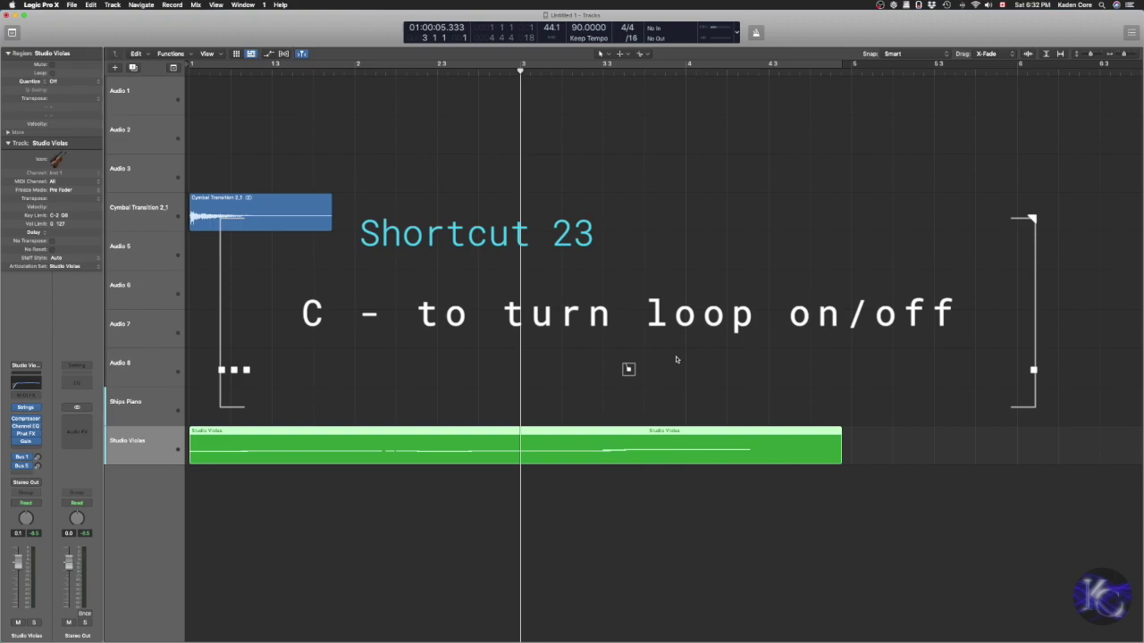
{"action": "key", "text": "c"}
{"action": "key", "text": "c"}
{"action": "key", "text": "c"}
{"action": "key", "text": "c"}
{"action": "scroll", "coordinate": [416, 279], "scroll_direction": "left", "scroll_amount": 2}
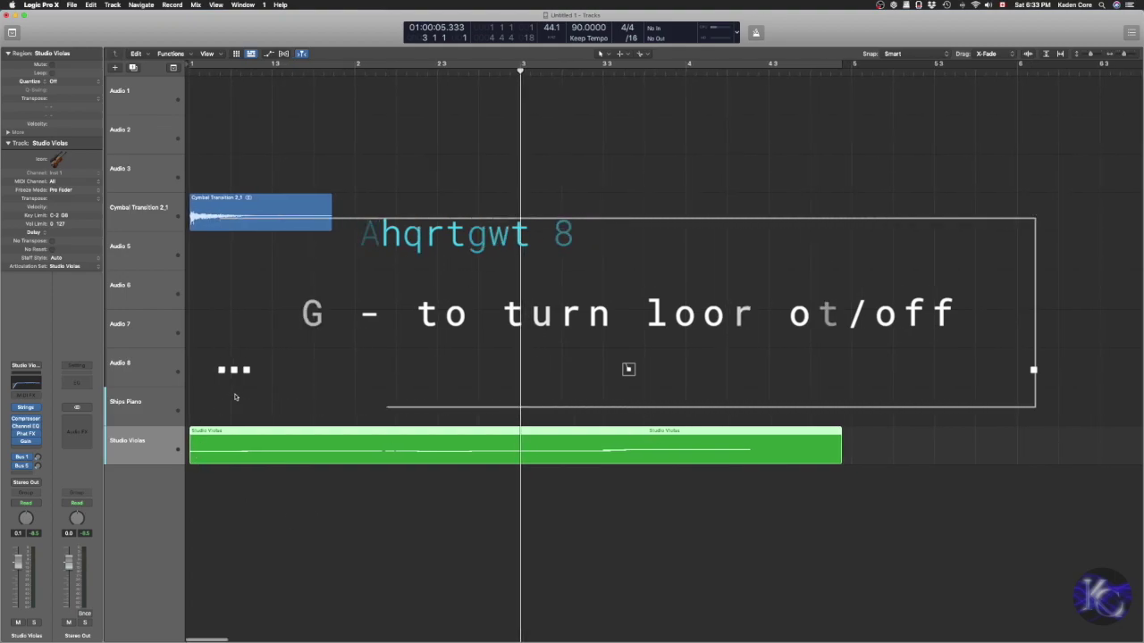
{"action": "left_click", "coordinate": [352, 72]}
Play a short phrase on the Ships Piano track using Musical Typing.
{"action": "key", "text": "super+k"}
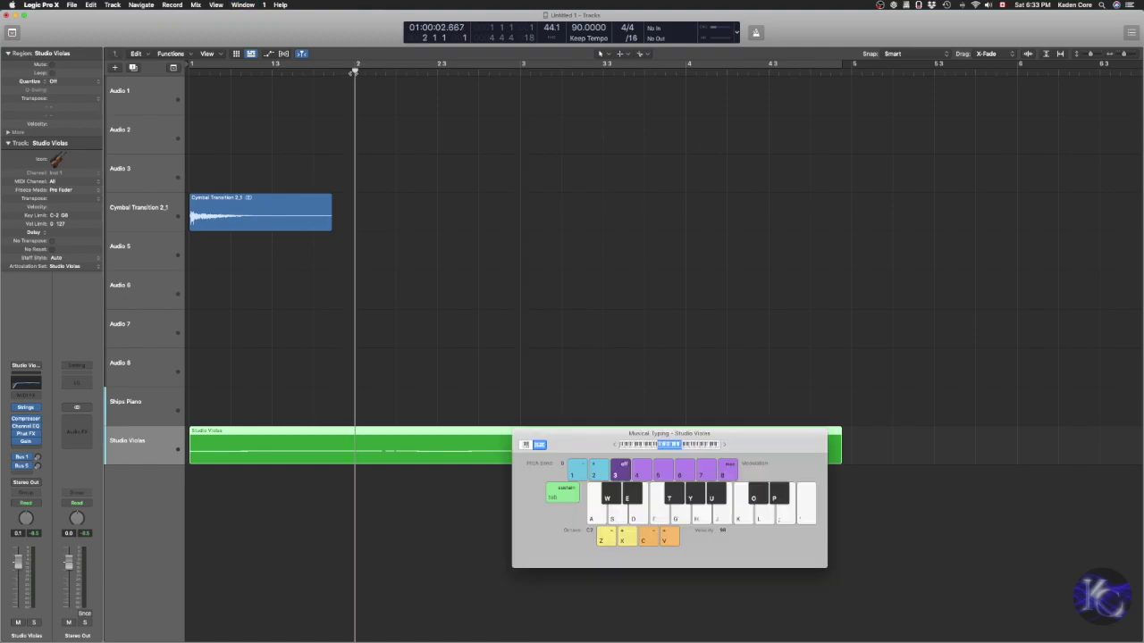
{"action": "key", "text": "Up"}
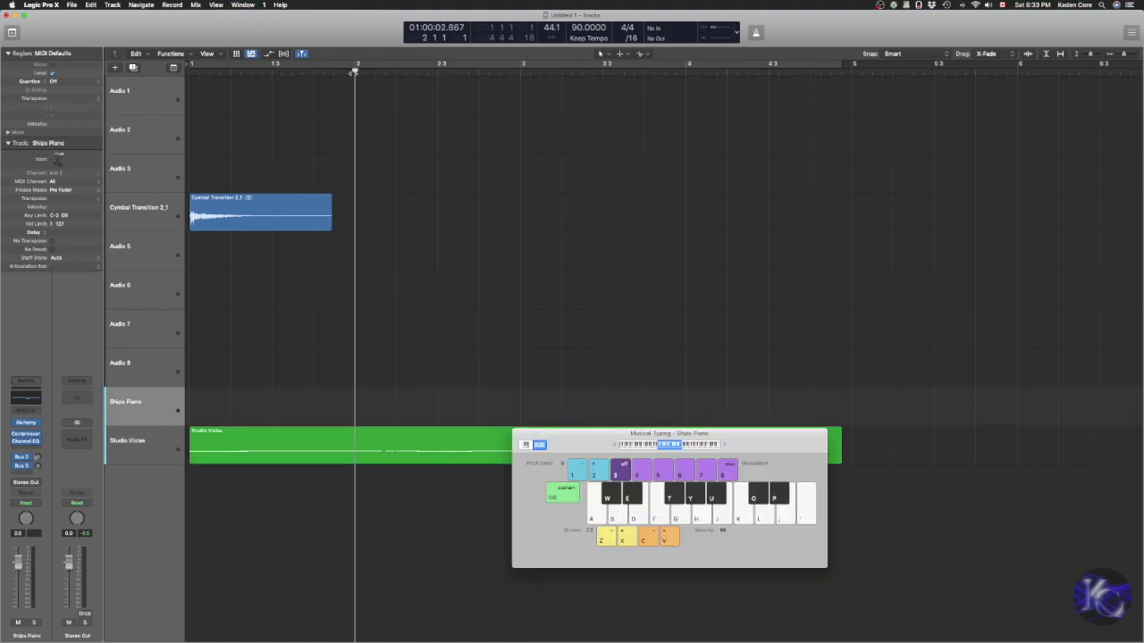
{"action": "key", "text": "w"}
{"action": "key", "text": "e"}
{"action": "key", "text": "w"}
{"action": "key", "text": "f"}
{"action": "key", "text": "g"}
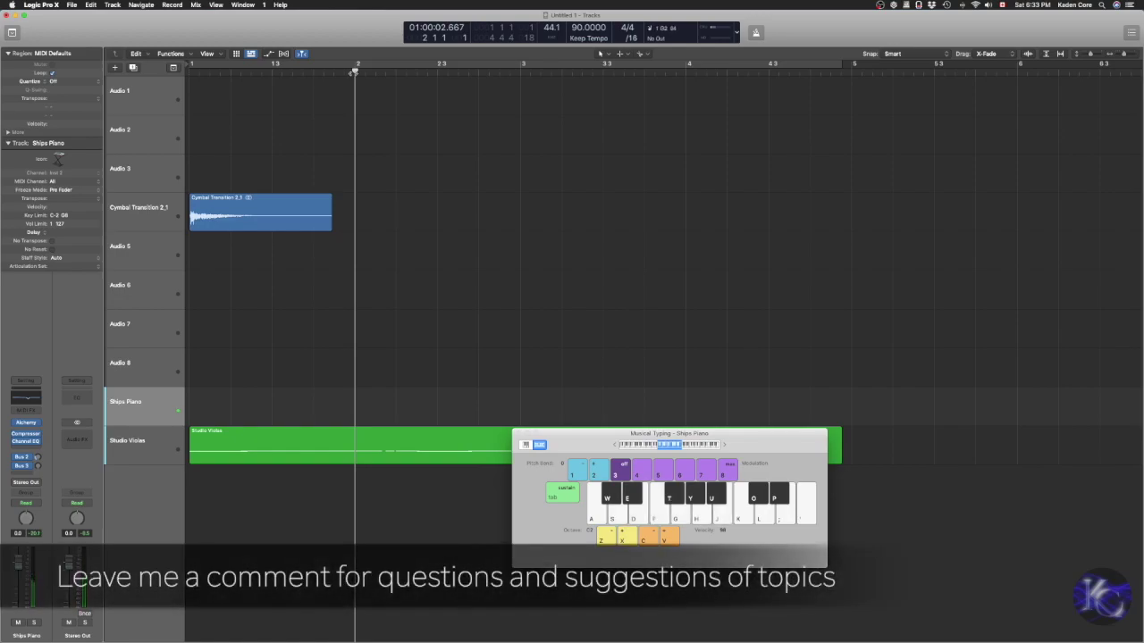
{"action": "key", "text": "s"}
{"action": "key", "text": "d"}
{"action": "key", "text": "w"}
{"action": "key", "text": "t"}
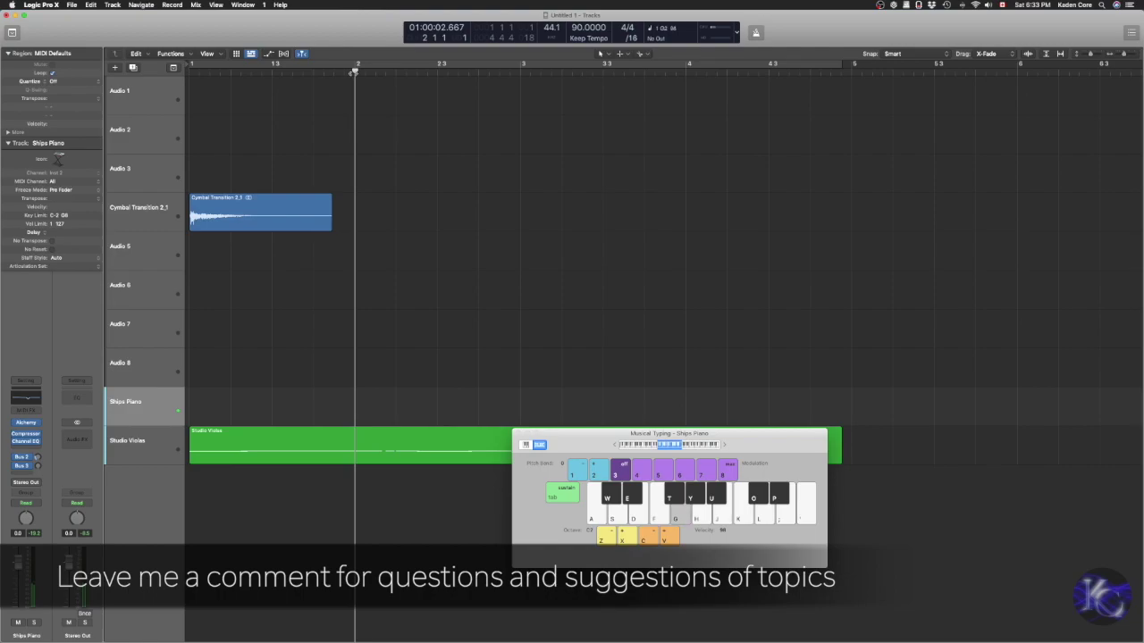
{"action": "key", "text": "y"}
{"action": "key", "text": "u"}
{"action": "key", "text": "k"}
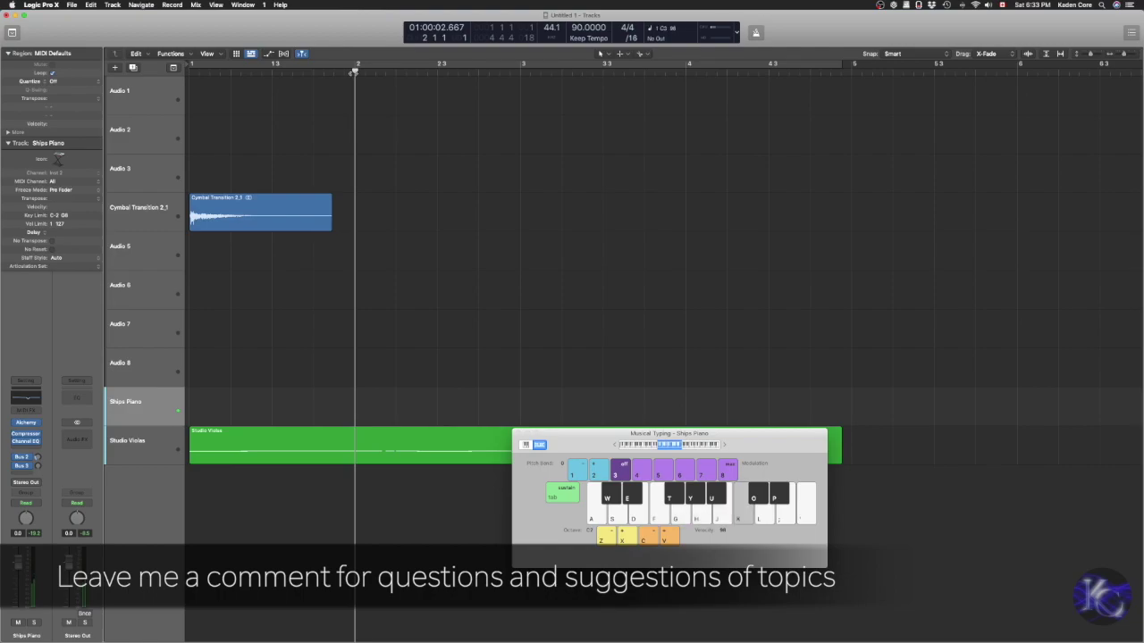
{"action": "key", "text": "k"}
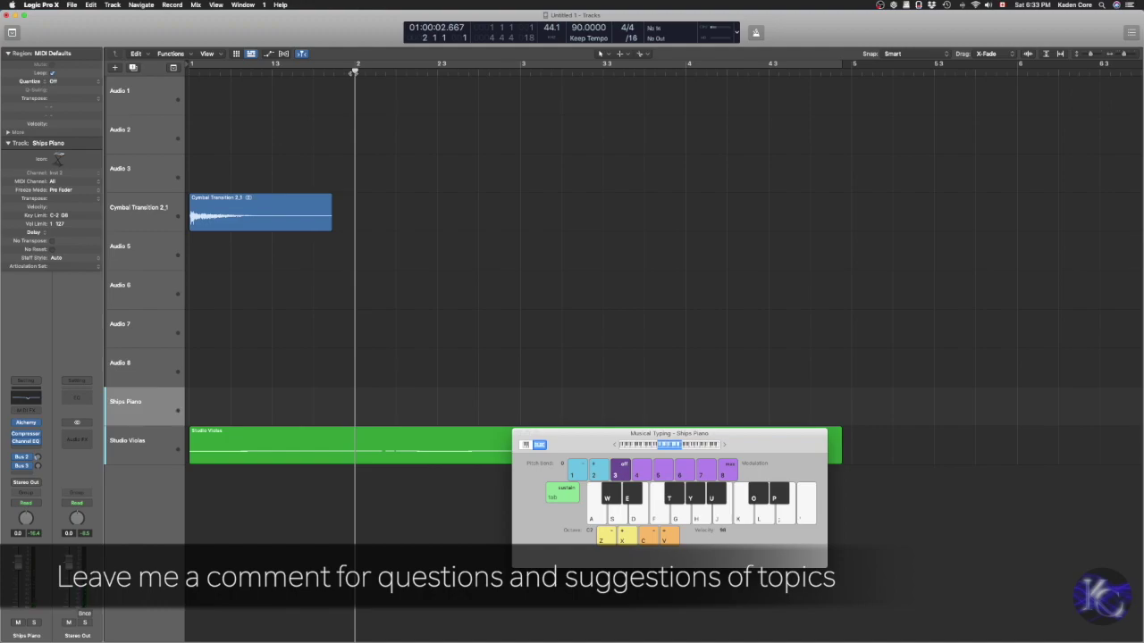
Close Musical Typing, capture the notes as a region, and trim it to end at bar 6.
{"action": "key", "text": "super+k"}
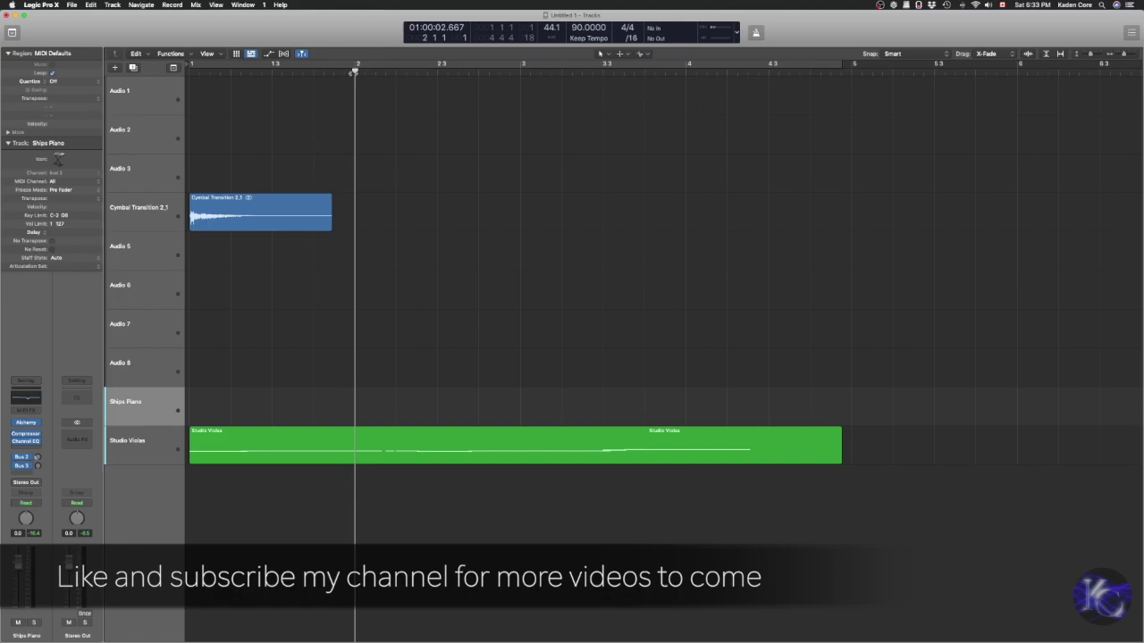
{"action": "key", "text": "super+v"}
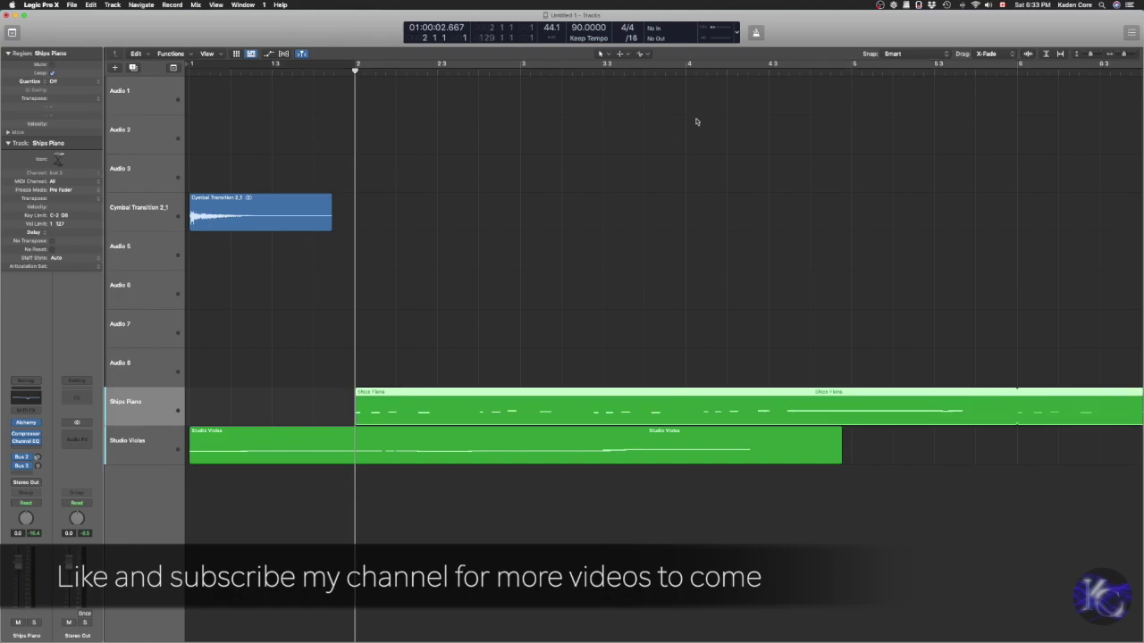
{"action": "key", "text": "Delete"}
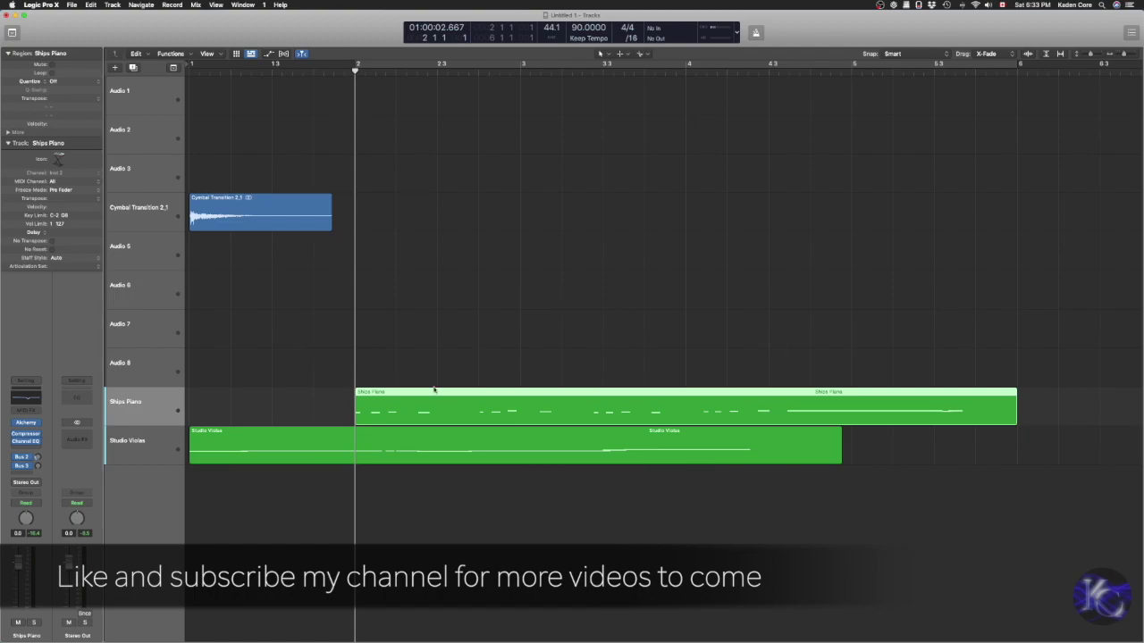
Drag the Ships Piano region to bar 1, colour it purple, and colour Studio Violas teal.
{"action": "left_click_drag", "start_coordinate": [423, 397], "coordinate": [257, 397]}
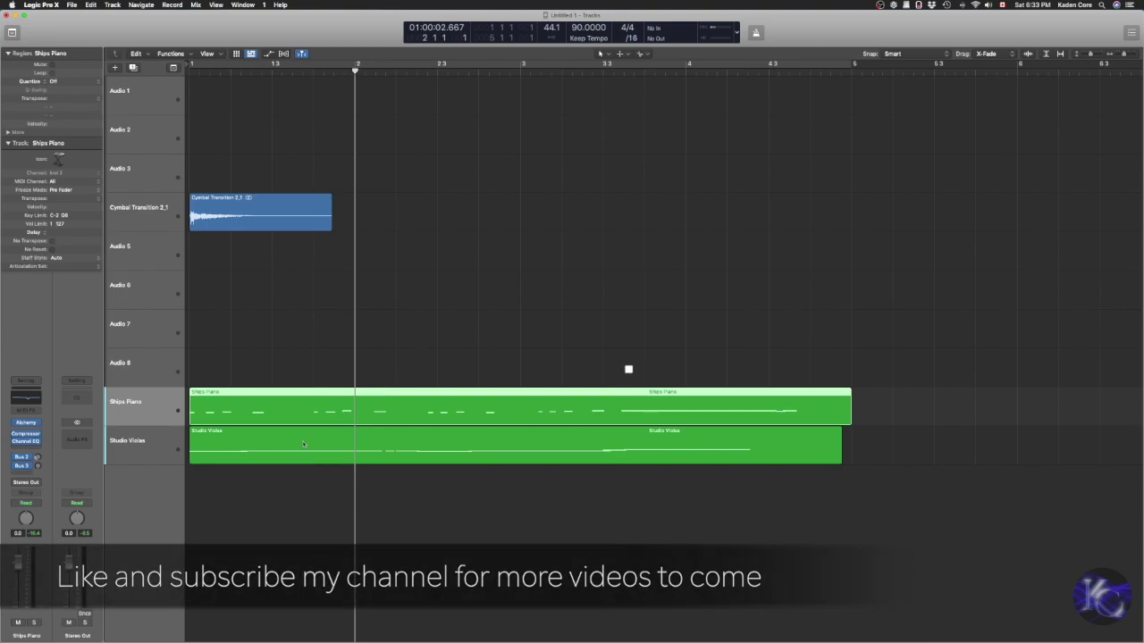
{"action": "key", "text": "alt+c"}
{"action": "left_click", "coordinate": [798, 530]}
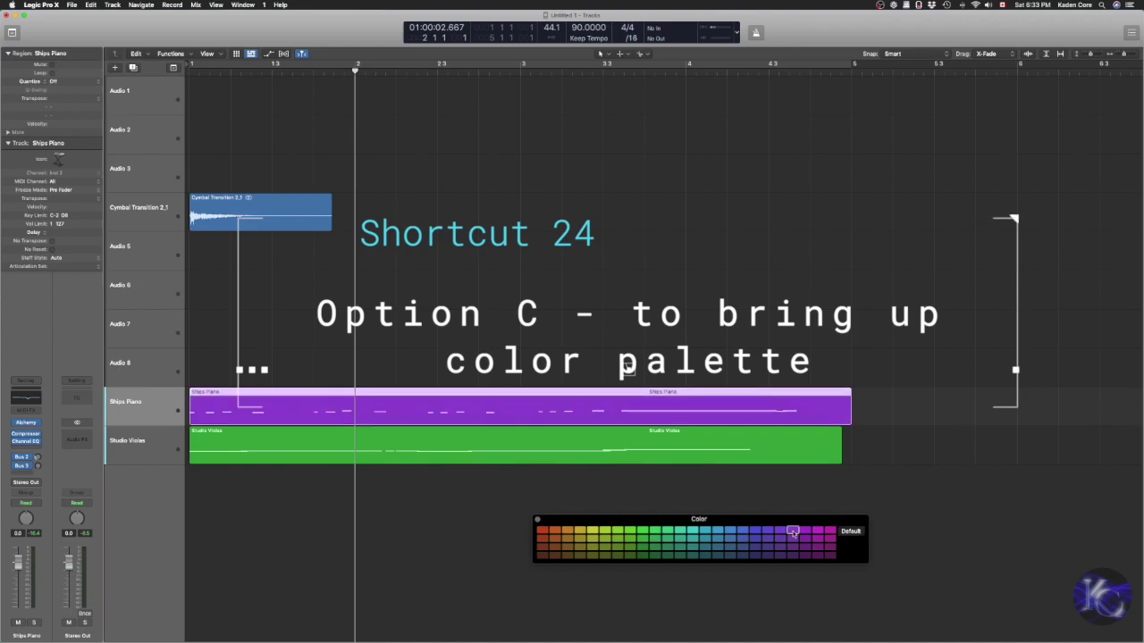
{"action": "left_click", "coordinate": [618, 438]}
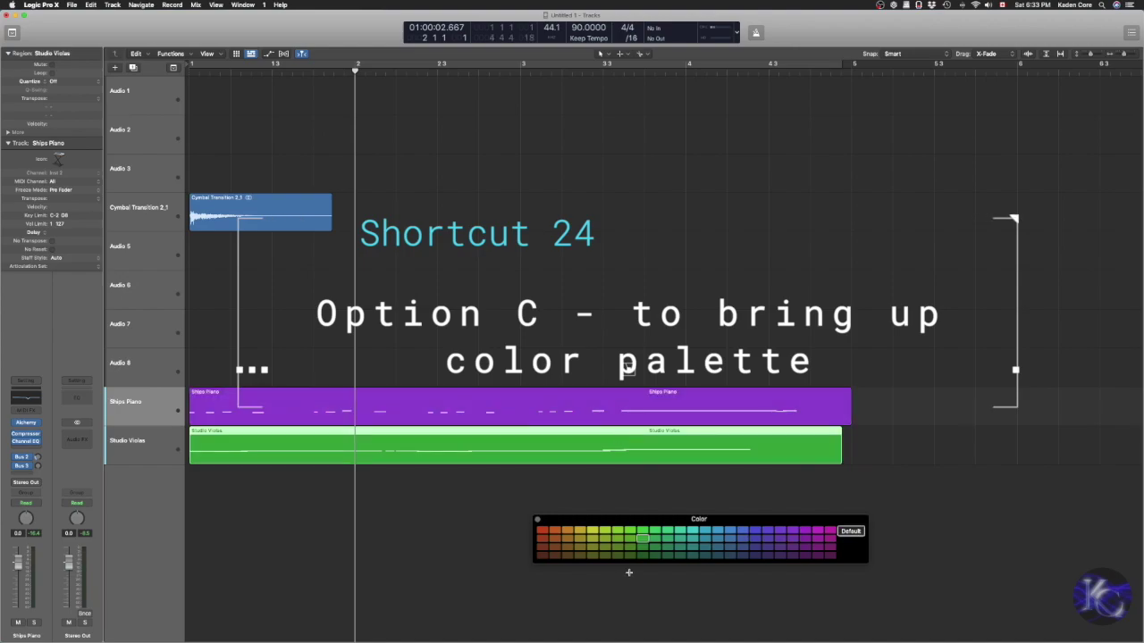
{"action": "left_click", "coordinate": [687, 534]}
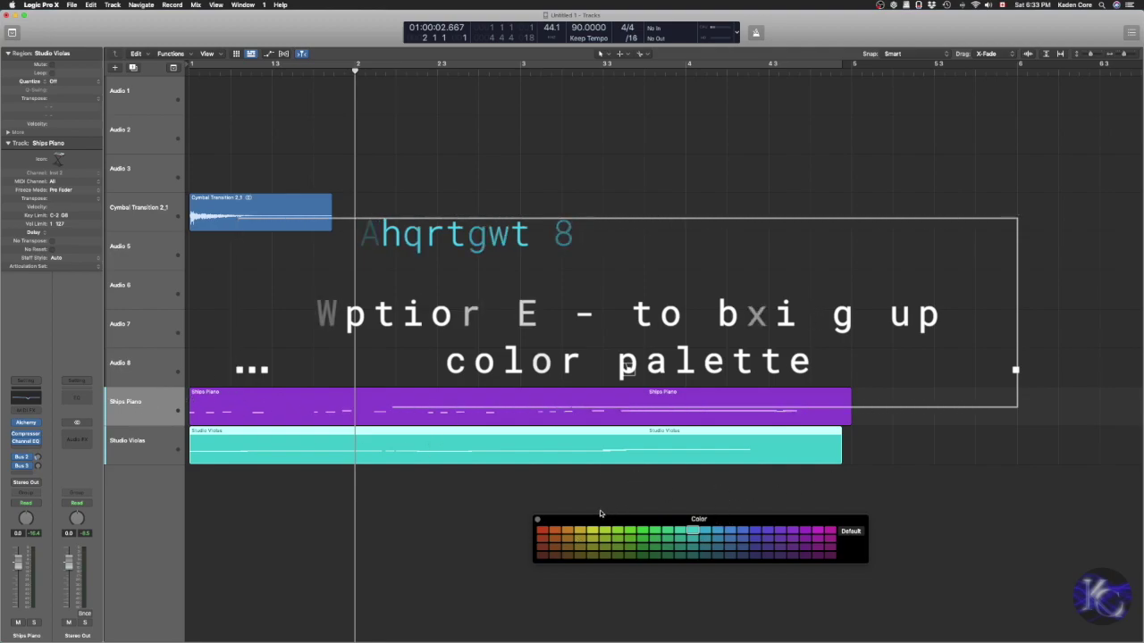
{"action": "key", "text": "alt+c"}
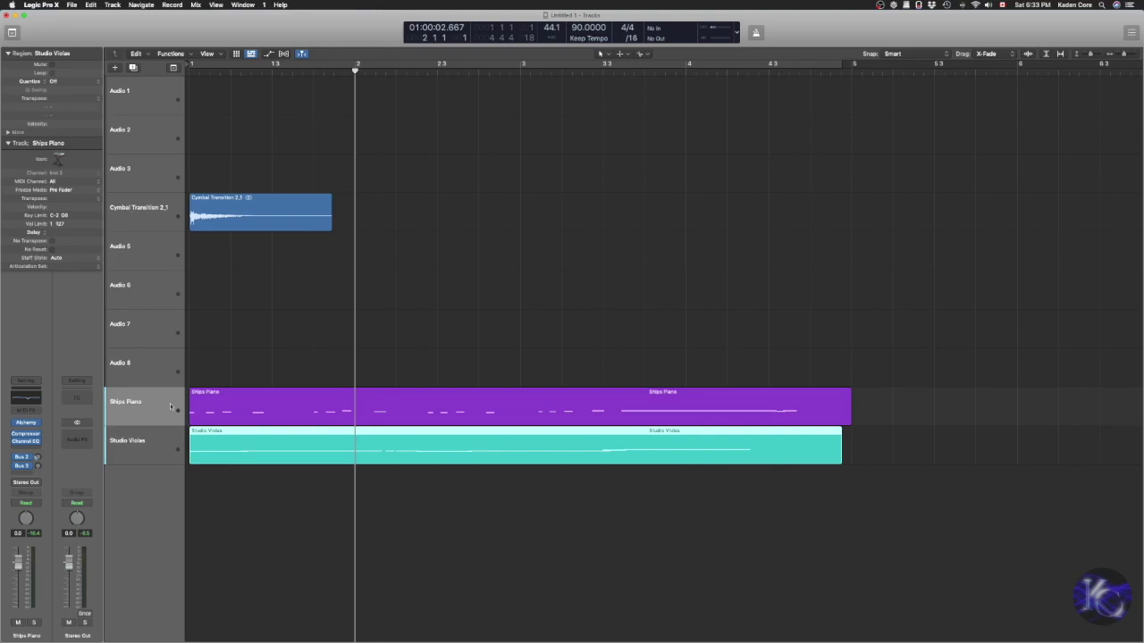
With the mixer open, select both Ships Piano and Studio Violas regions and colour them by track colour.
{"action": "key", "text": "x"}
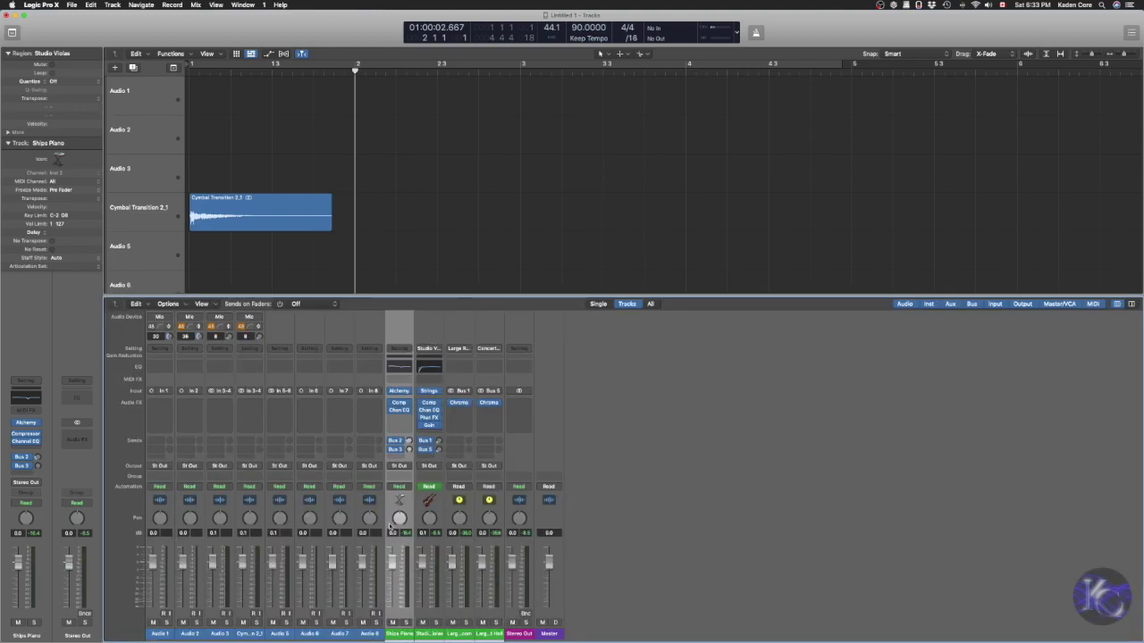
{"action": "scroll", "coordinate": [436, 248], "scroll_direction": "down", "scroll_amount": 5}
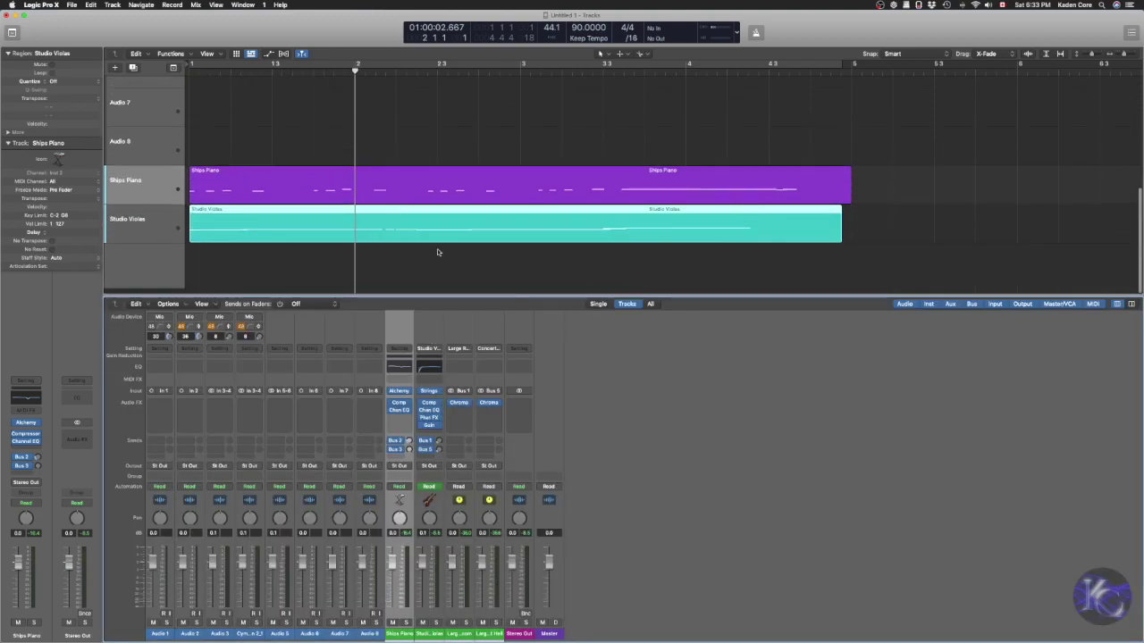
{"action": "left_click", "coordinate": [167, 223]}
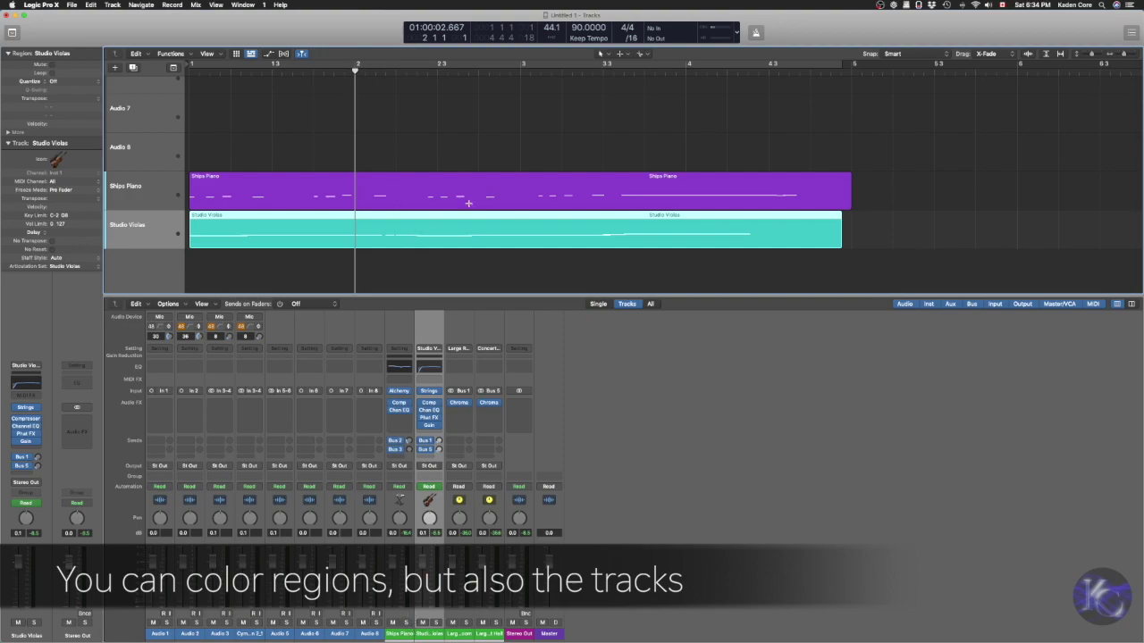
{"action": "left_click", "coordinate": [408, 615]}
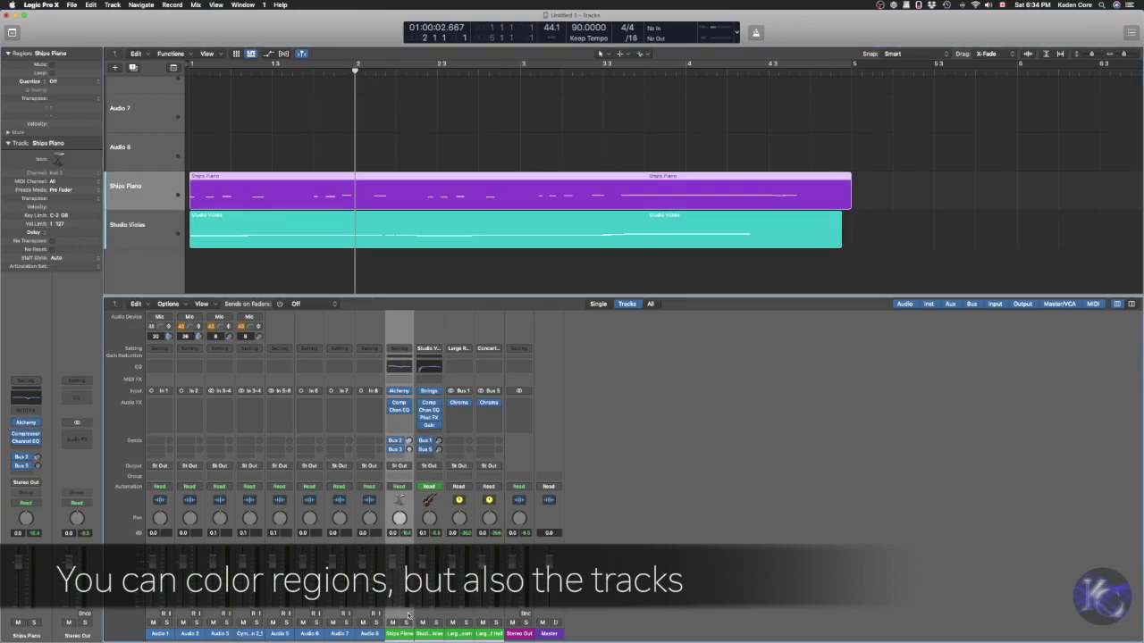
{"action": "left_click", "coordinate": [428, 616]}
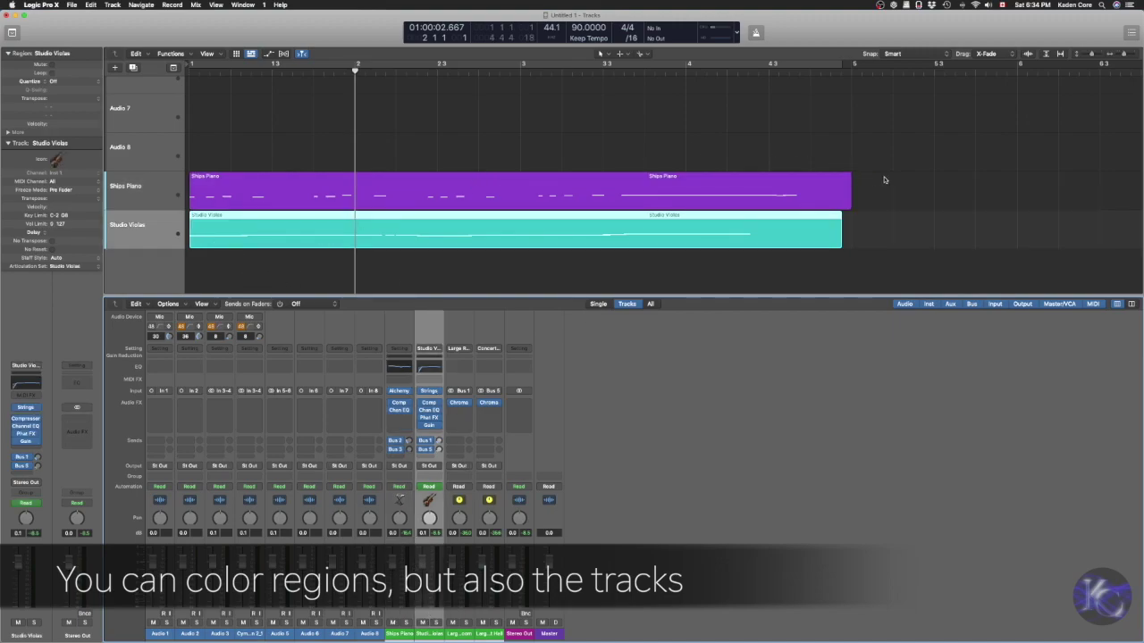
{"action": "left_click_drag", "start_coordinate": [884, 178], "coordinate": [811, 231]}
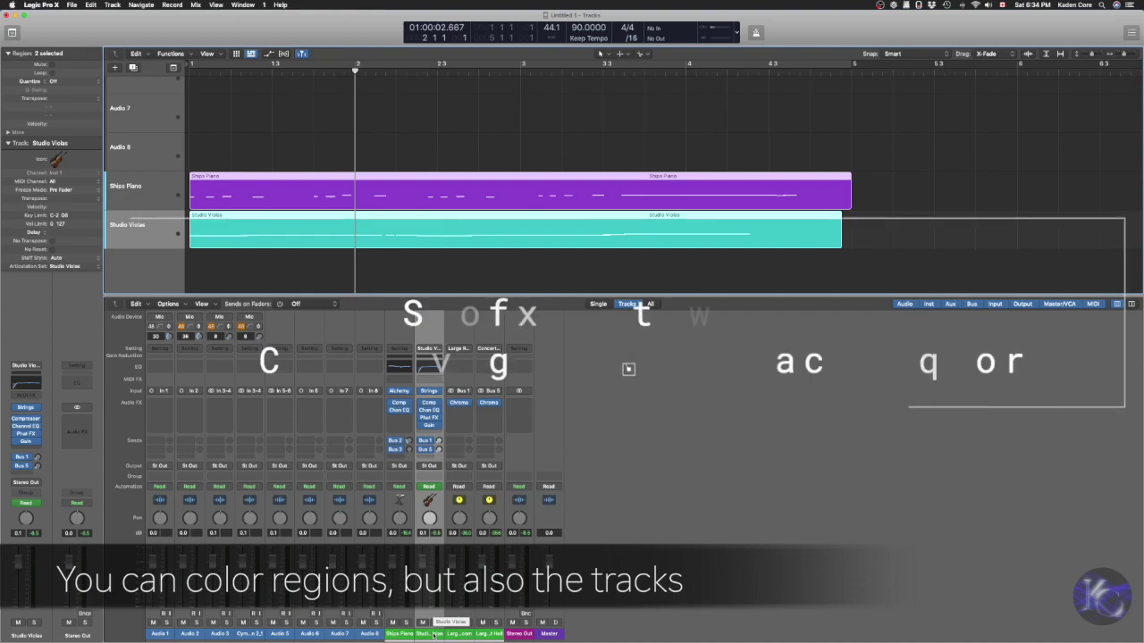
{"action": "key", "text": "shift+alt+c"}
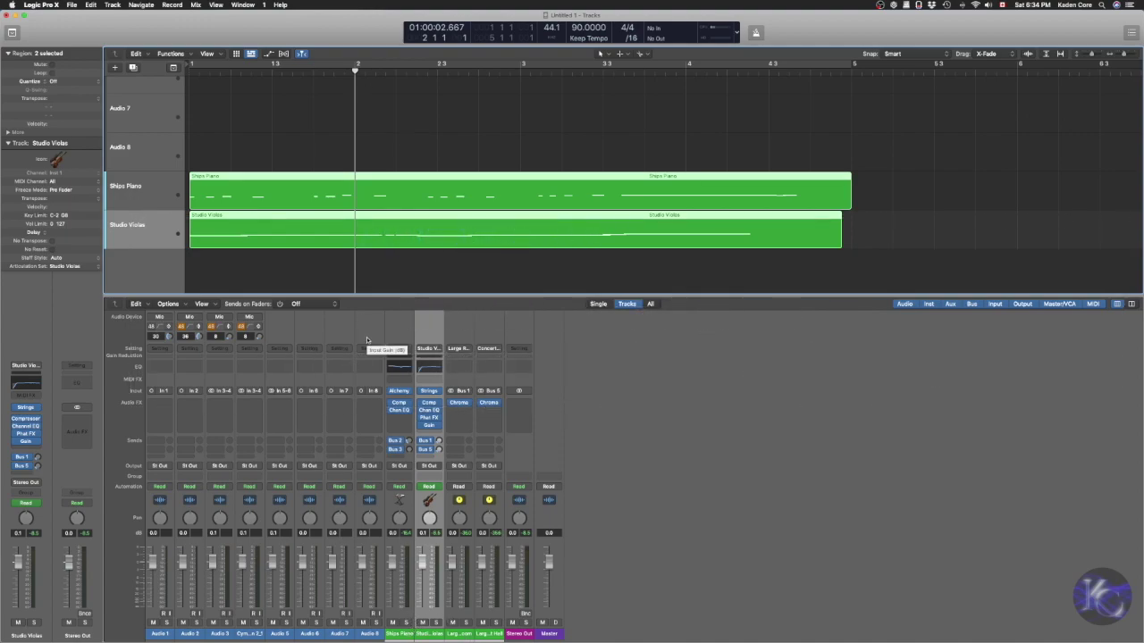
Undo back to purple and teal regions, then colour both tracks by their region colours.
{"action": "key", "text": "super+z"}
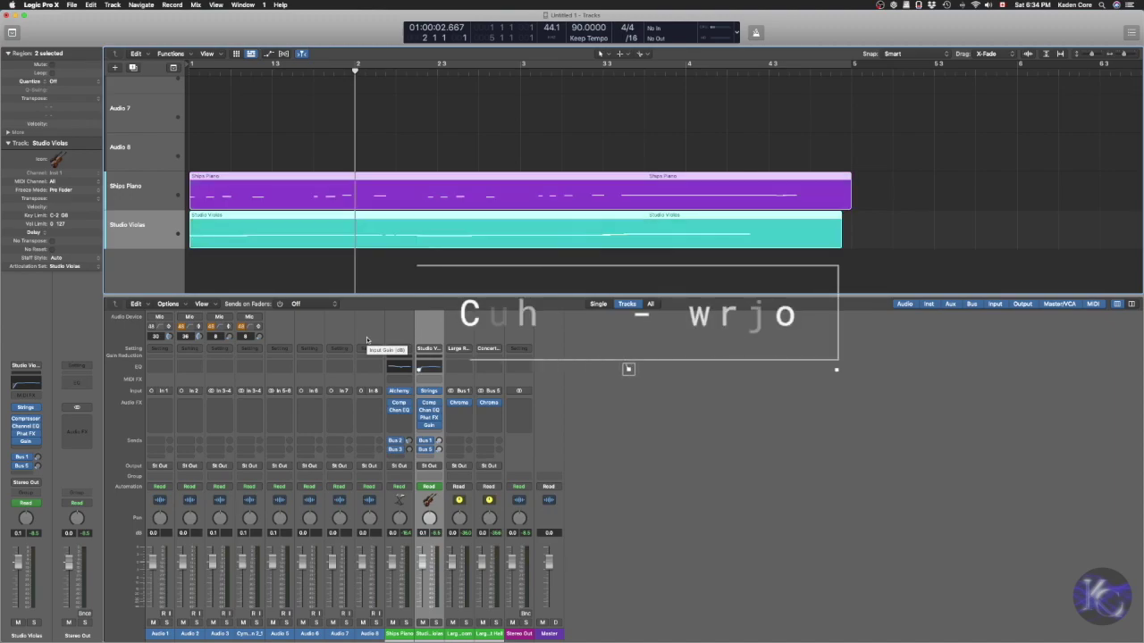
{"action": "left_click", "coordinate": [147, 195]}
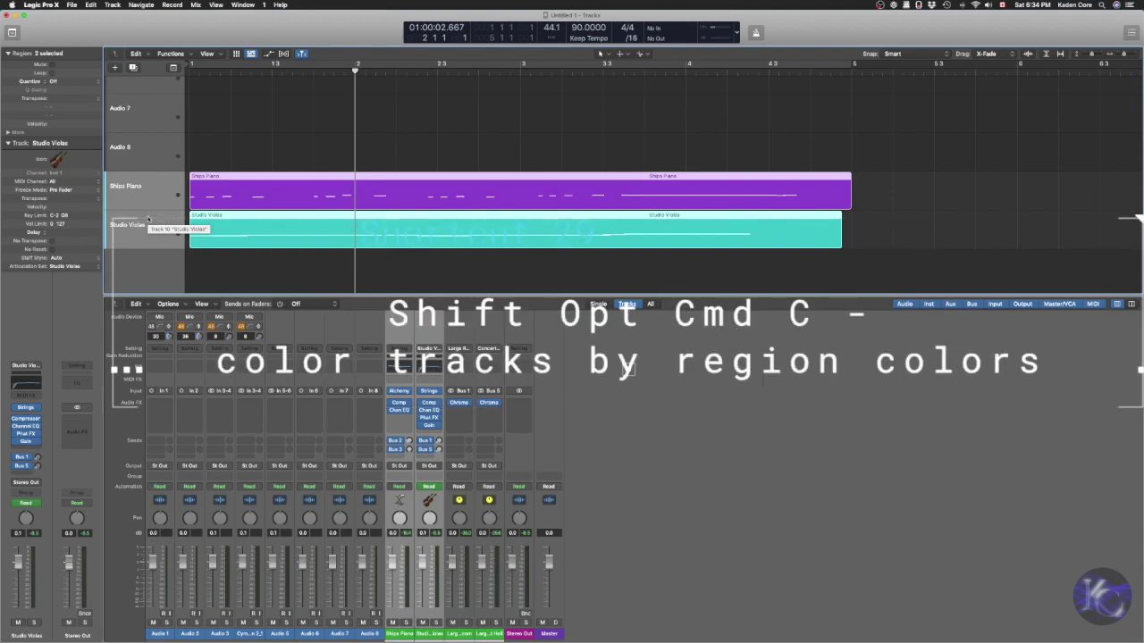
{"action": "key", "text": "shift+alt+super+c"}
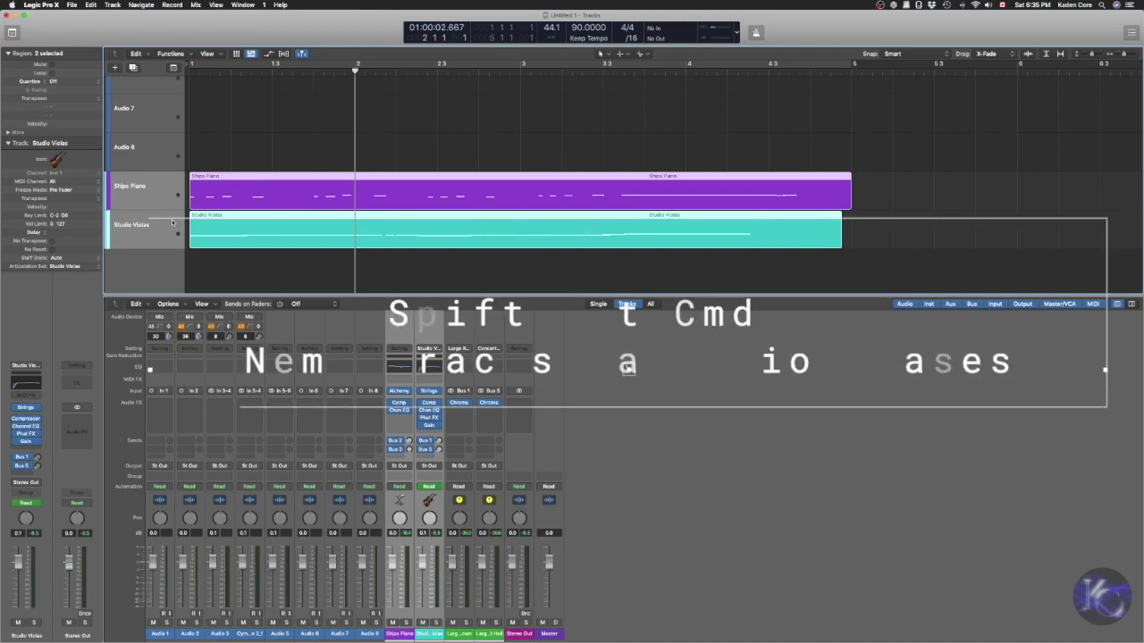
Name the tracks after their regions, check the Mix menu, and hide the mixer.
{"action": "key", "text": "shift+alt+super+n"}
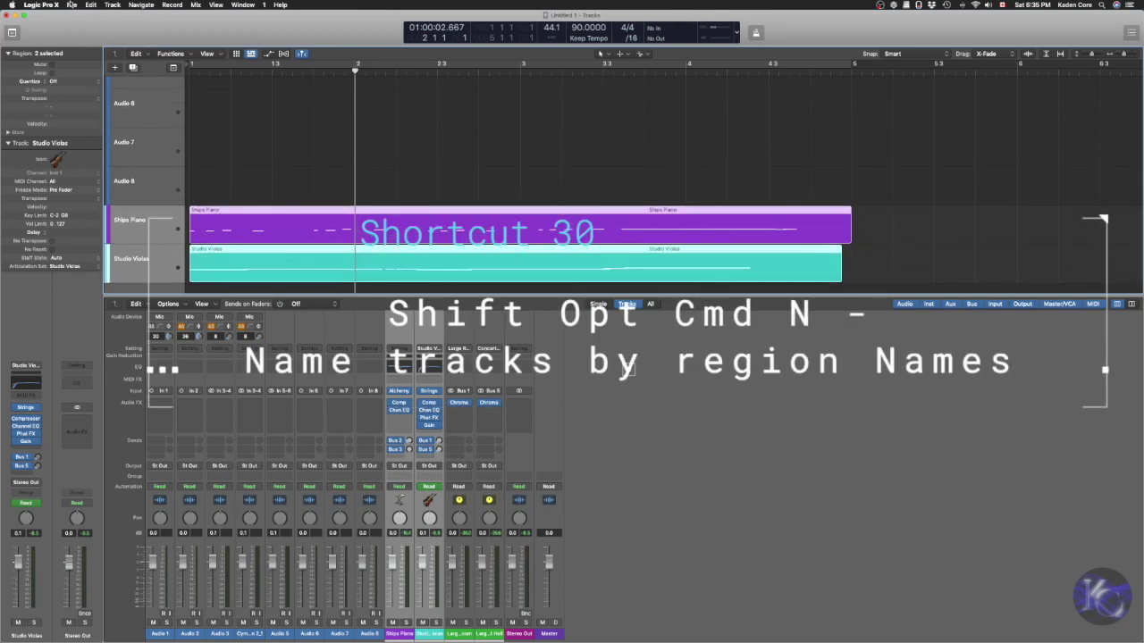
{"action": "left_click", "coordinate": [71, 5]}
{"action": "mouse_move", "coordinate": [195, 5]}
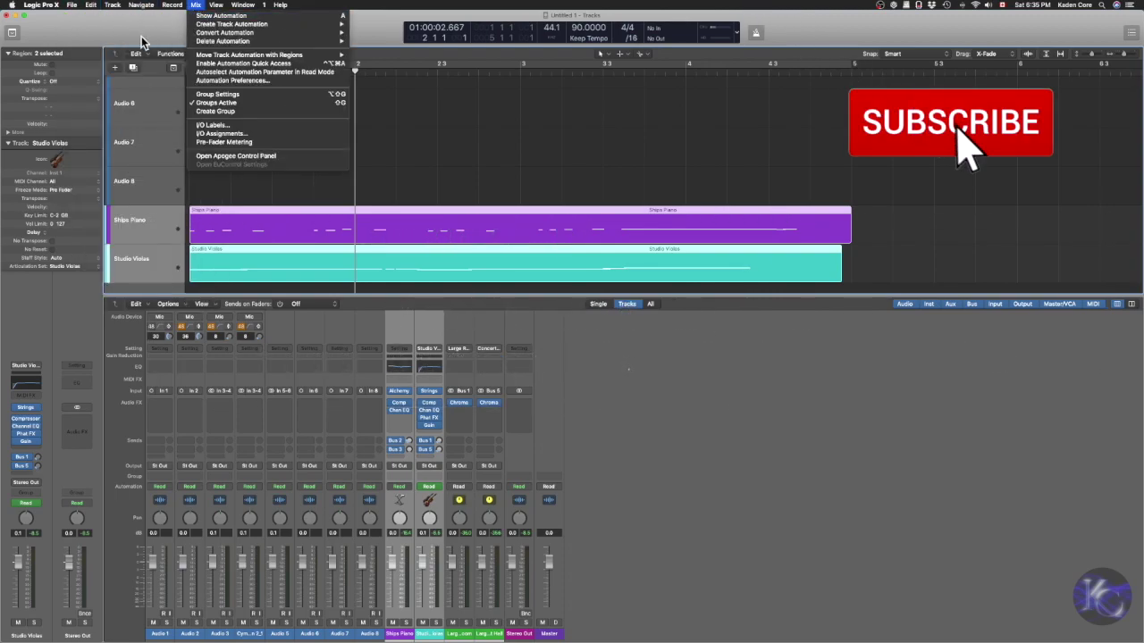
{"action": "key", "text": "Escape"}
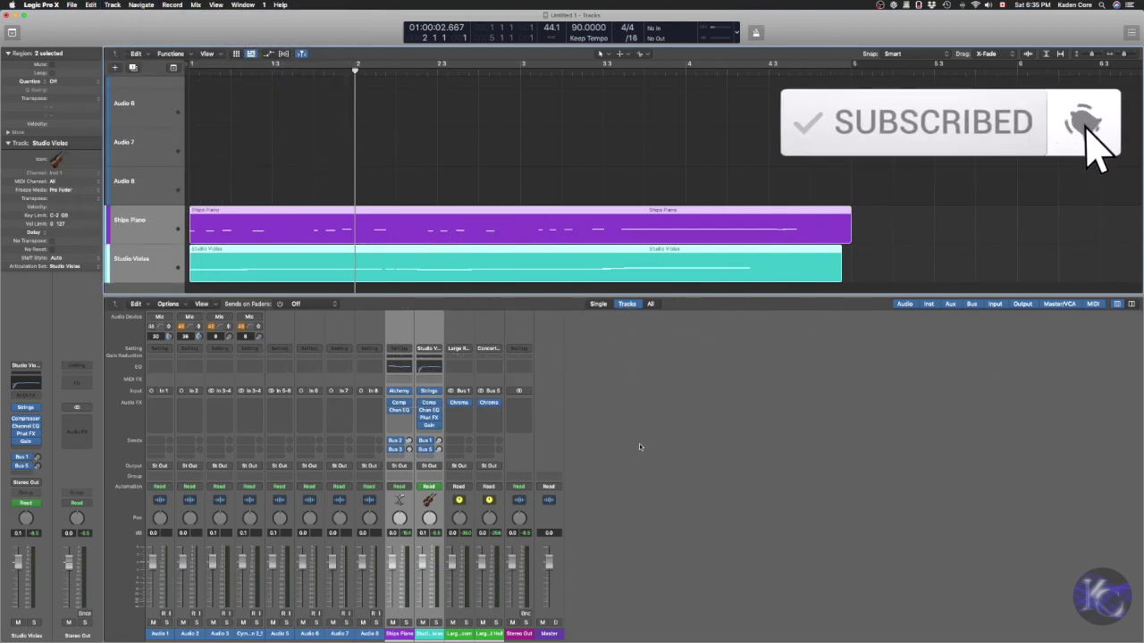
{"action": "key", "text": "x"}
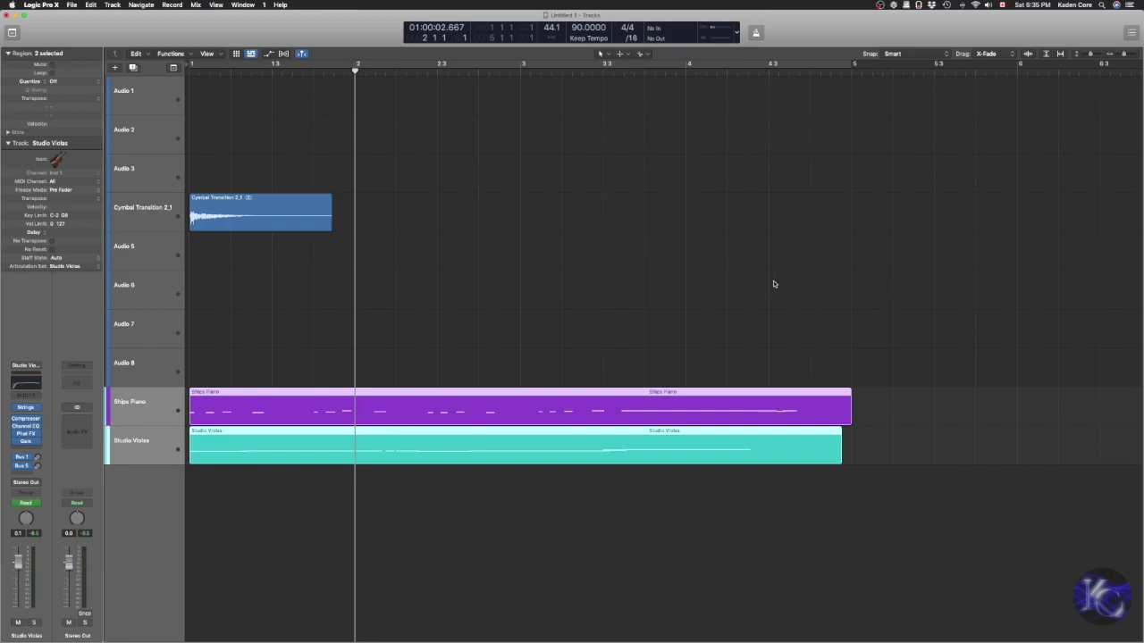
Zoom out and marquee-select the Cymbal Transition, Ships Piano and Studio Violas regions.
{"action": "scroll", "coordinate": [793, 411], "scroll_direction": "down", "scroll_amount": 10}
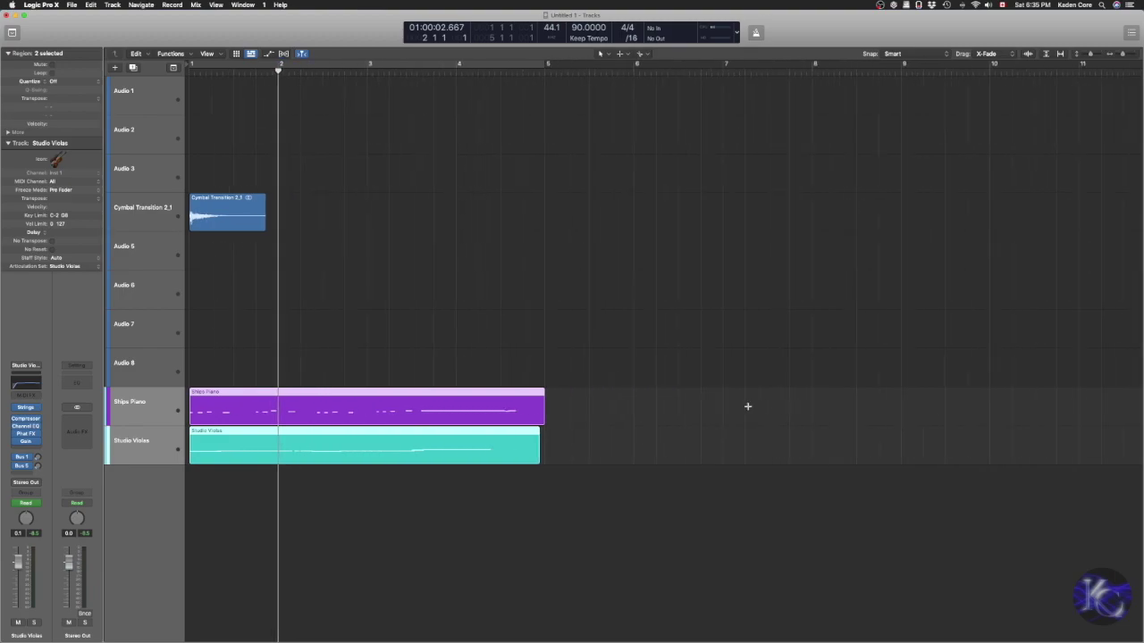
{"action": "left_click_drag", "start_coordinate": [383, 200], "coordinate": [191, 390]}
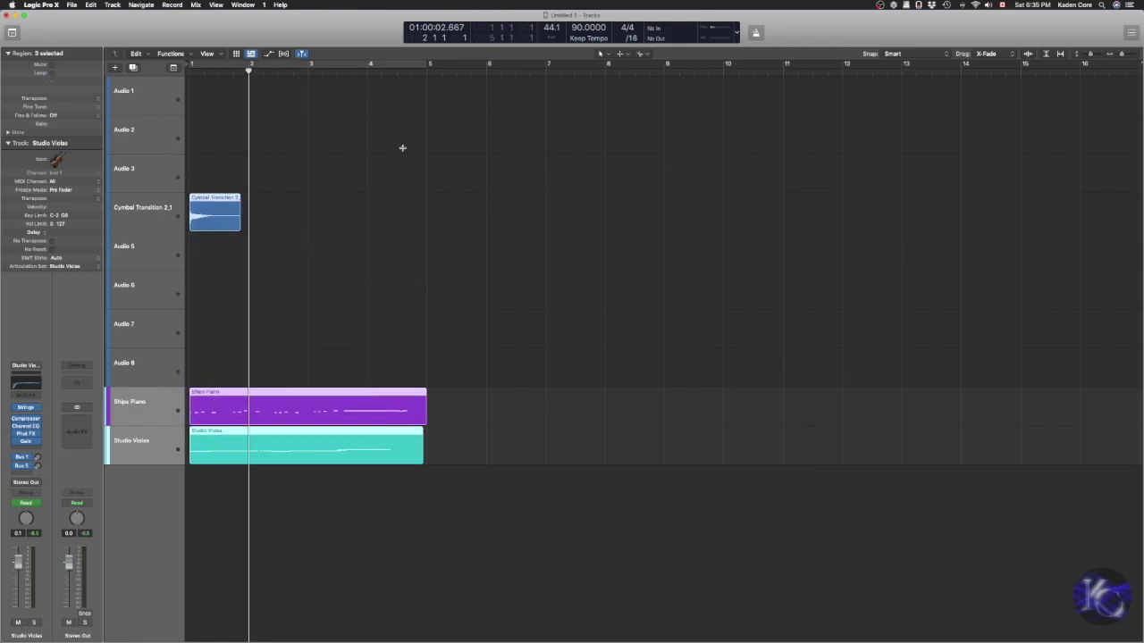
{"action": "left_click_drag", "start_coordinate": [399, 129], "coordinate": [215, 390]}
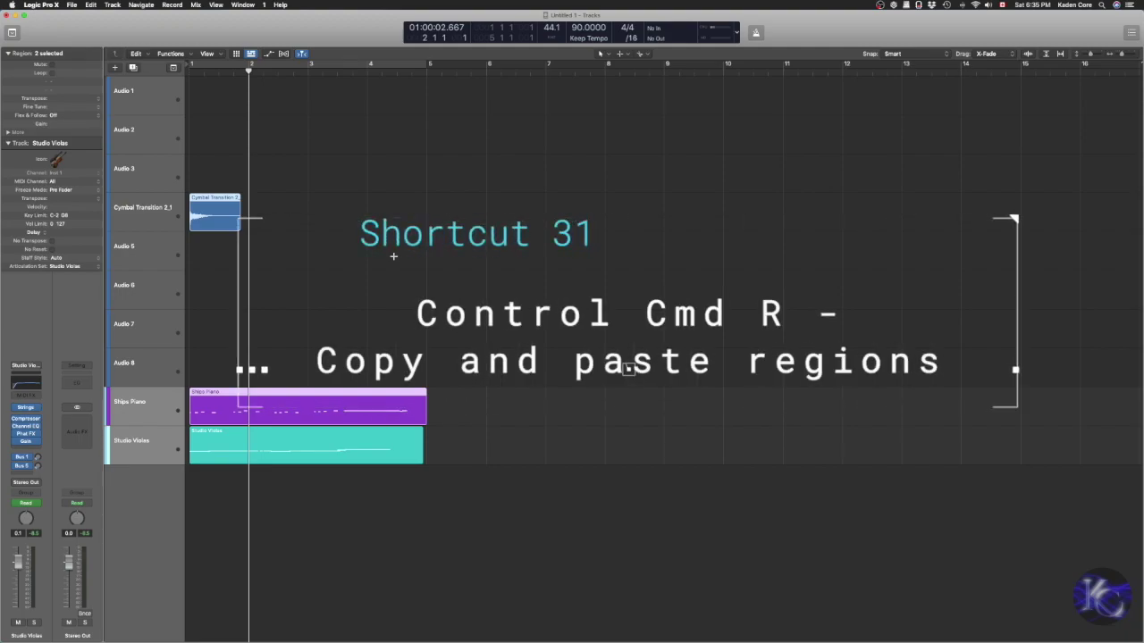
Repeat the selected cymbal, piano and viola regions twice, then select the first Ships Piano region.
{"action": "key", "text": "ctrl+super+r"}
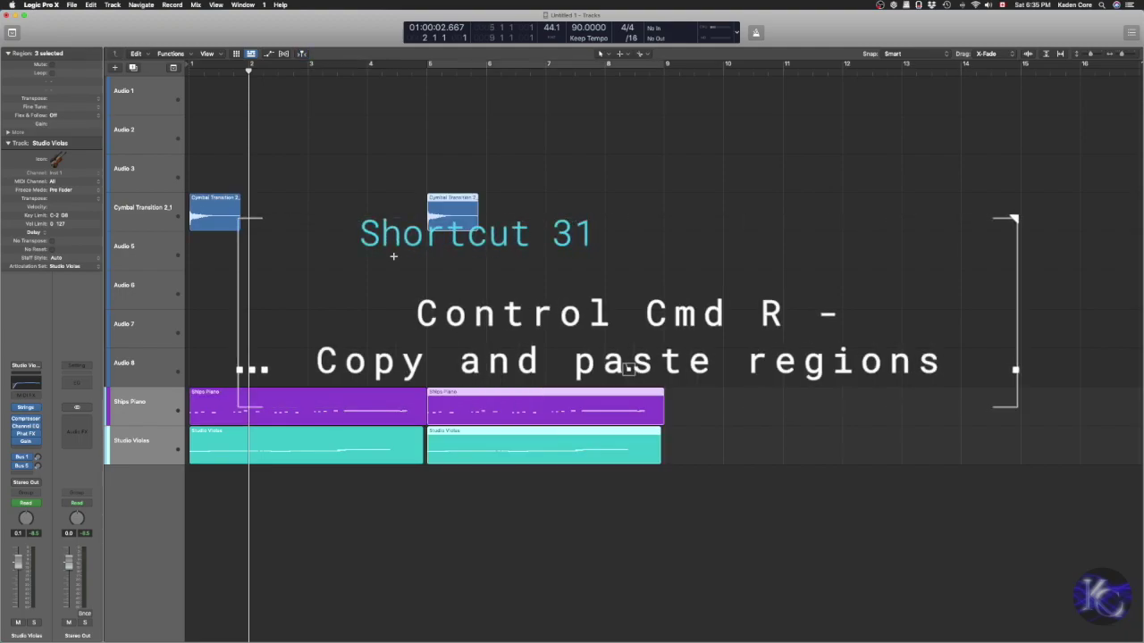
{"action": "key", "text": "ctrl+super+r"}
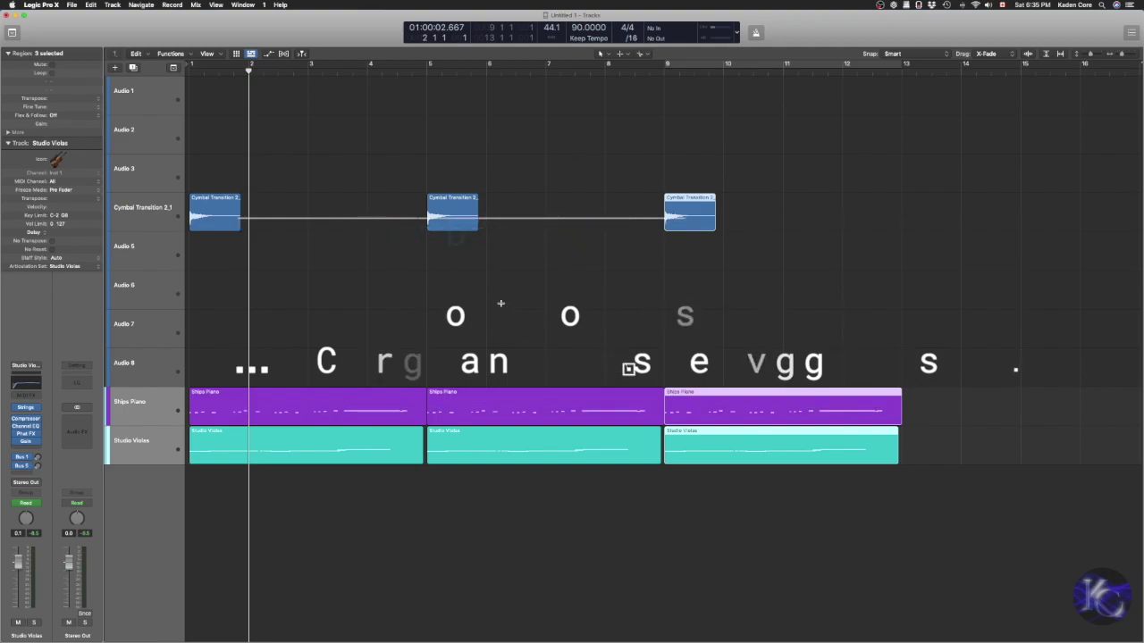
{"action": "left_click", "coordinate": [469, 514]}
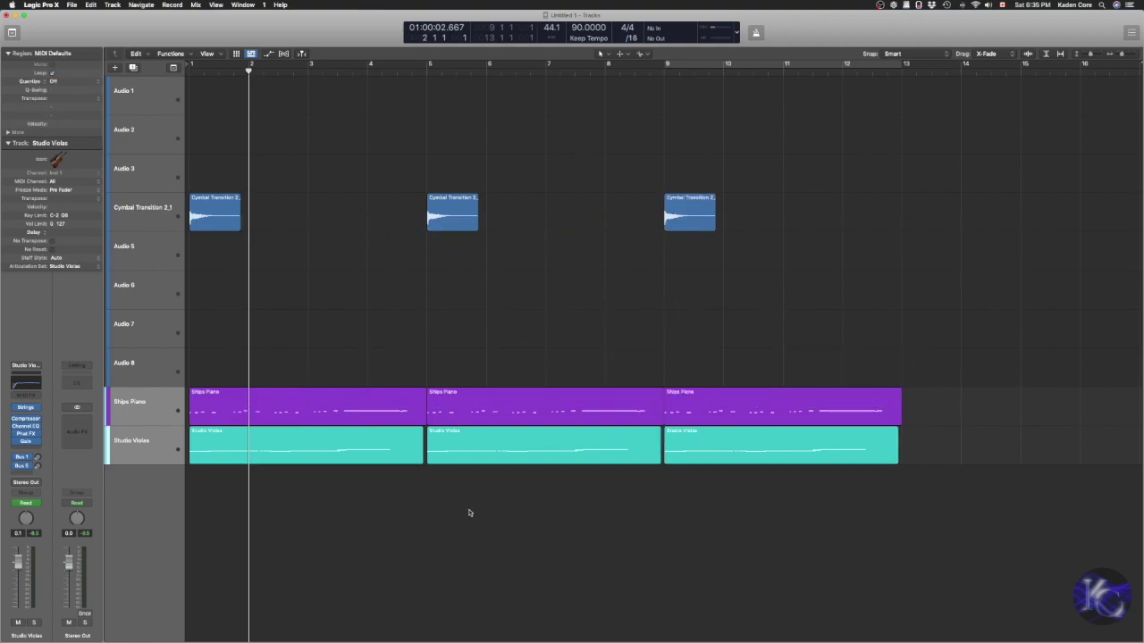
{"action": "left_click", "coordinate": [366, 405]}
Apply force legato to all notes of the first Ships Piano region, then close the Piano Roll.
{"action": "double_click", "coordinate": [366, 400]}
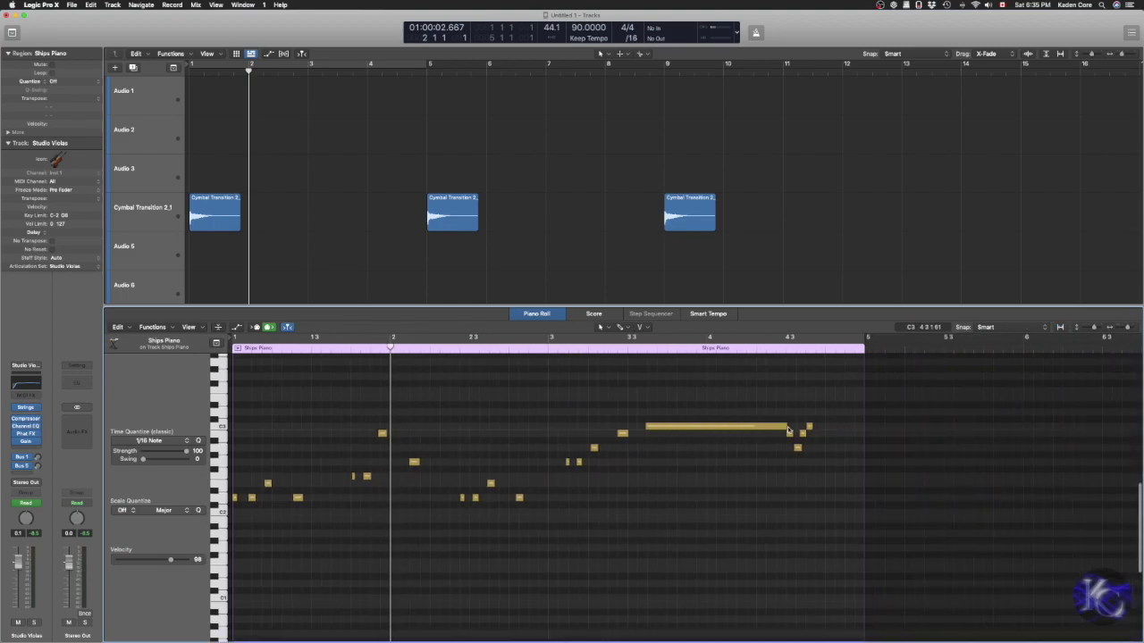
{"action": "scroll", "coordinate": [657, 532], "scroll_direction": "up", "scroll_amount": 5}
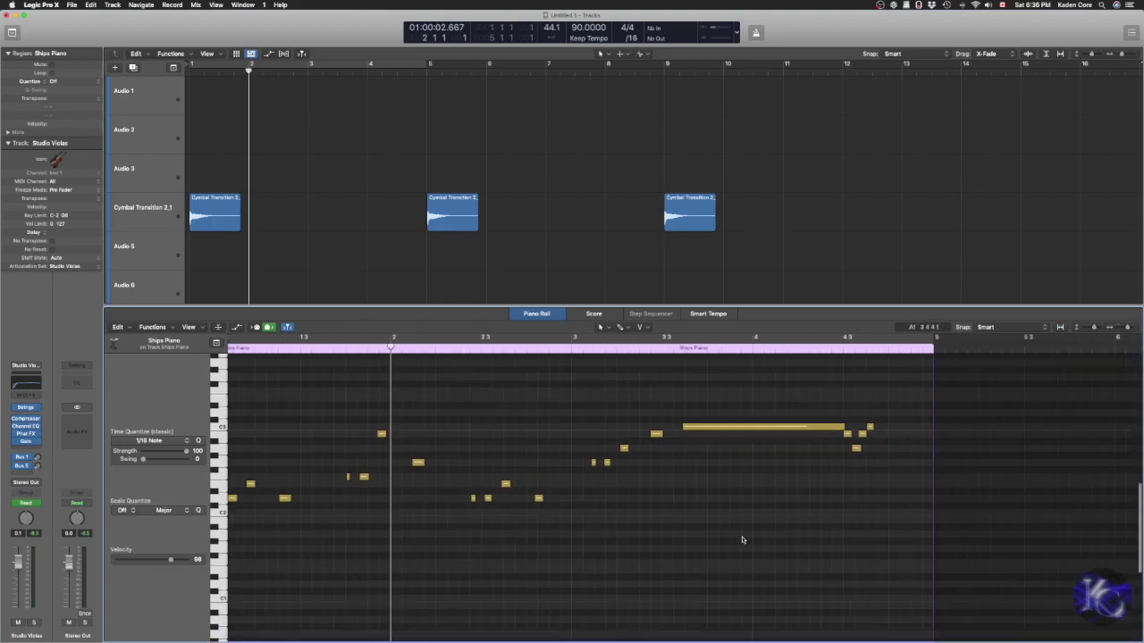
{"action": "key", "text": "alt+a"}
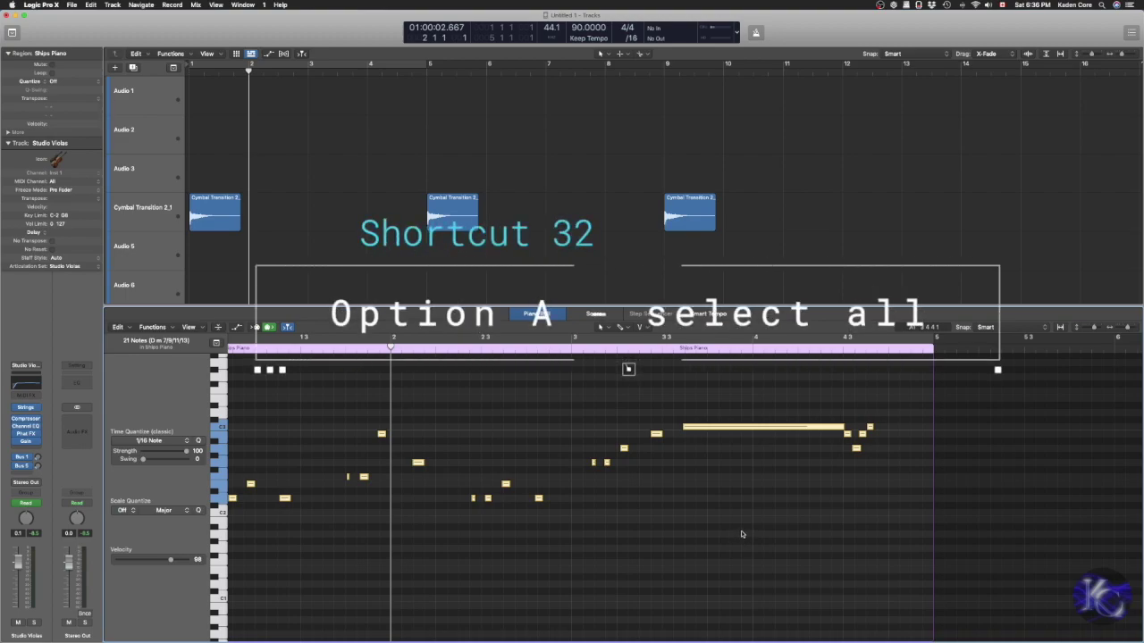
{"action": "key", "text": "shift+backslash"}
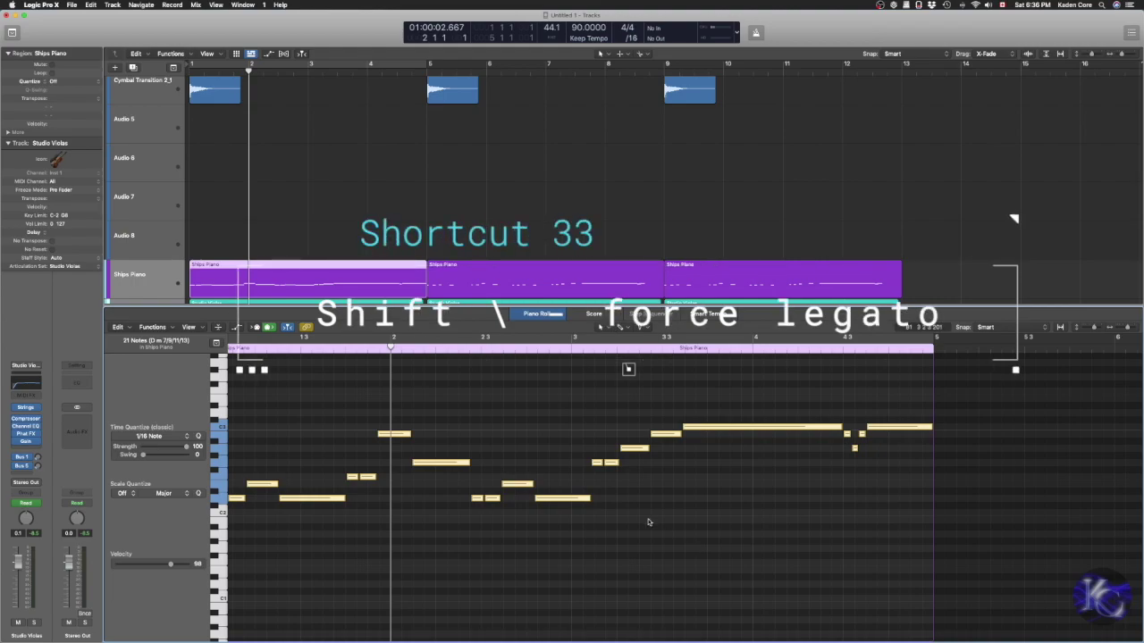
{"action": "key", "text": "shift+backslash"}
{"action": "key", "text": "z"}
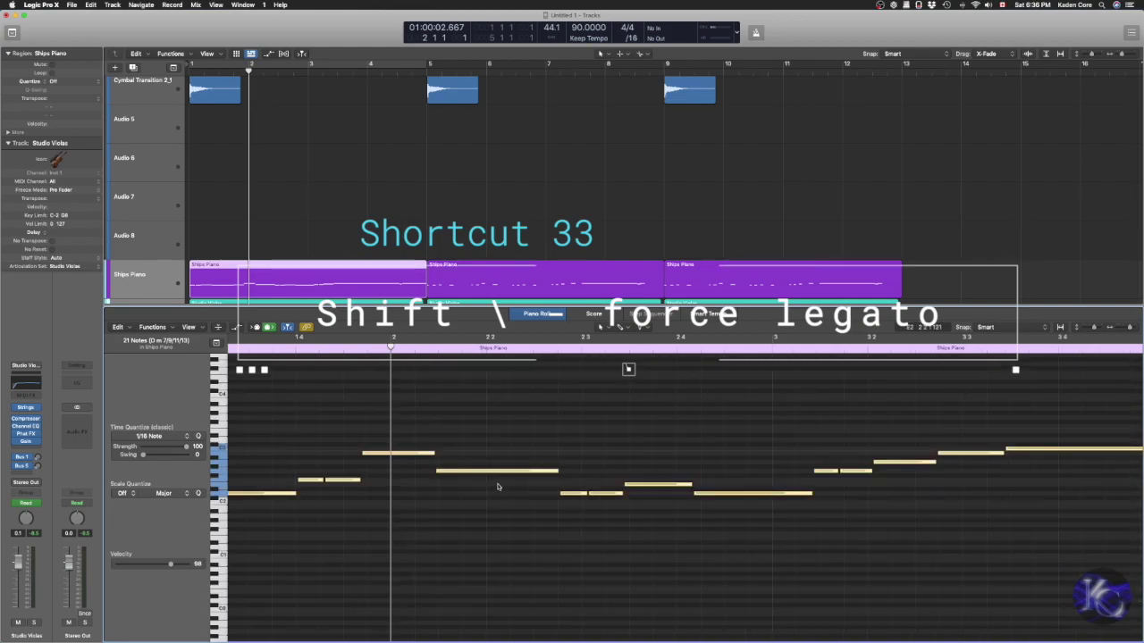
{"action": "left_click", "coordinate": [497, 481], "text": "ctrl+alt"}
{"action": "left_click", "coordinate": [498, 483], "text": "ctrl+alt"}
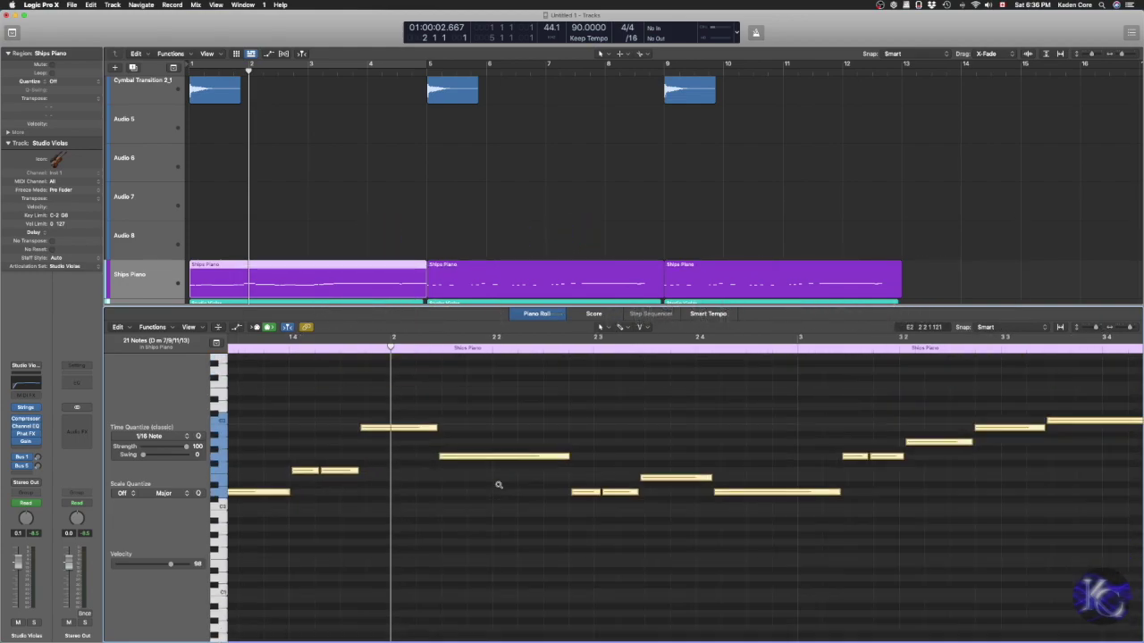
{"action": "left_click", "coordinate": [592, 527]}
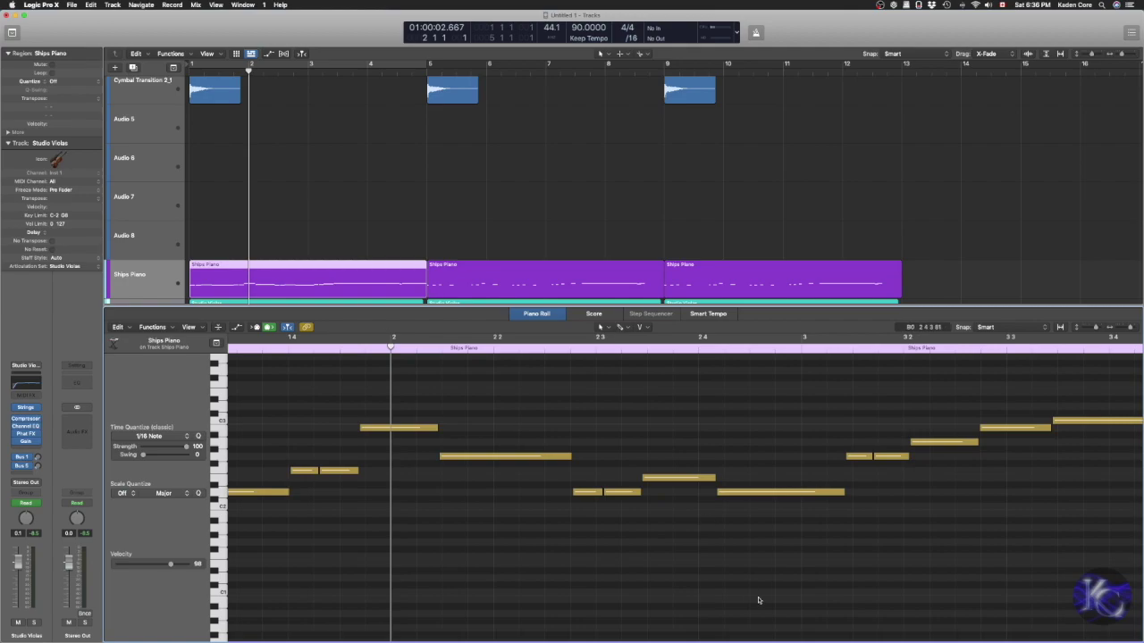
{"action": "scroll", "coordinate": [472, 204], "scroll_direction": "down", "scroll_amount": 2}
{"action": "key", "text": "e"}
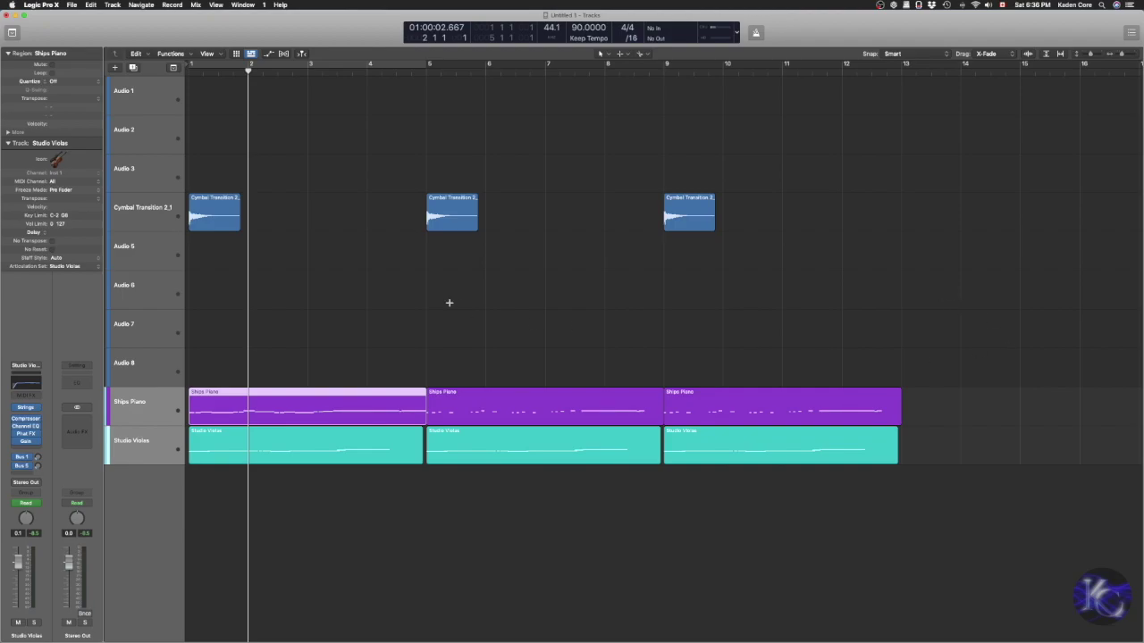
Pack tracks Audio 1 through Audio 5 into a summing track stack named Sum 3.
{"action": "left_click", "coordinate": [164, 91]}
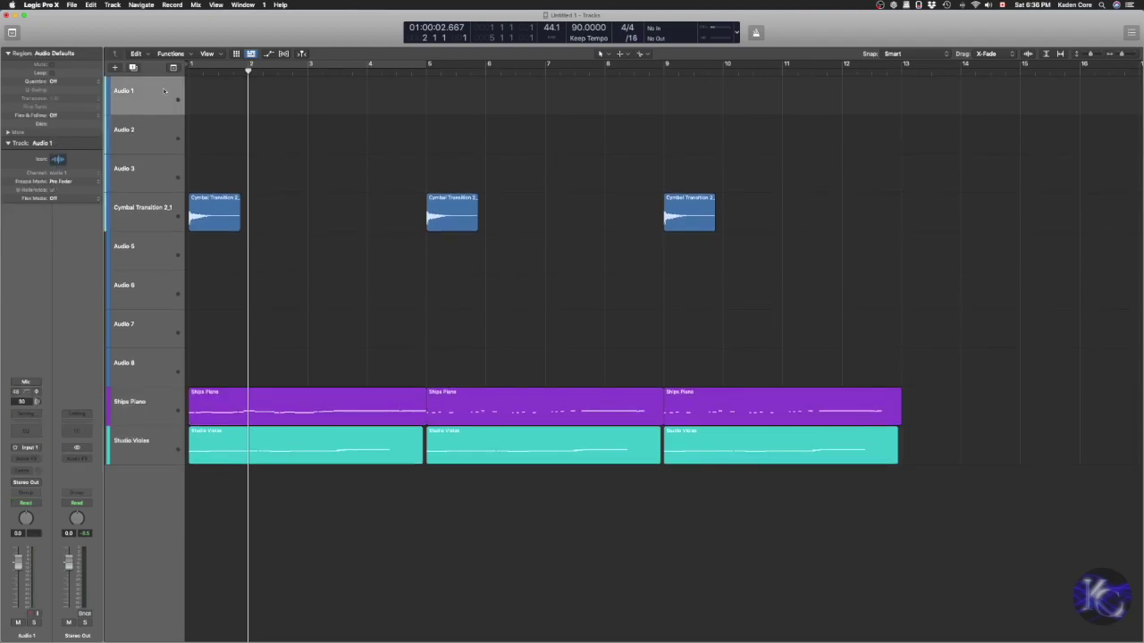
{"action": "left_click", "coordinate": [153, 254], "text": "shift"}
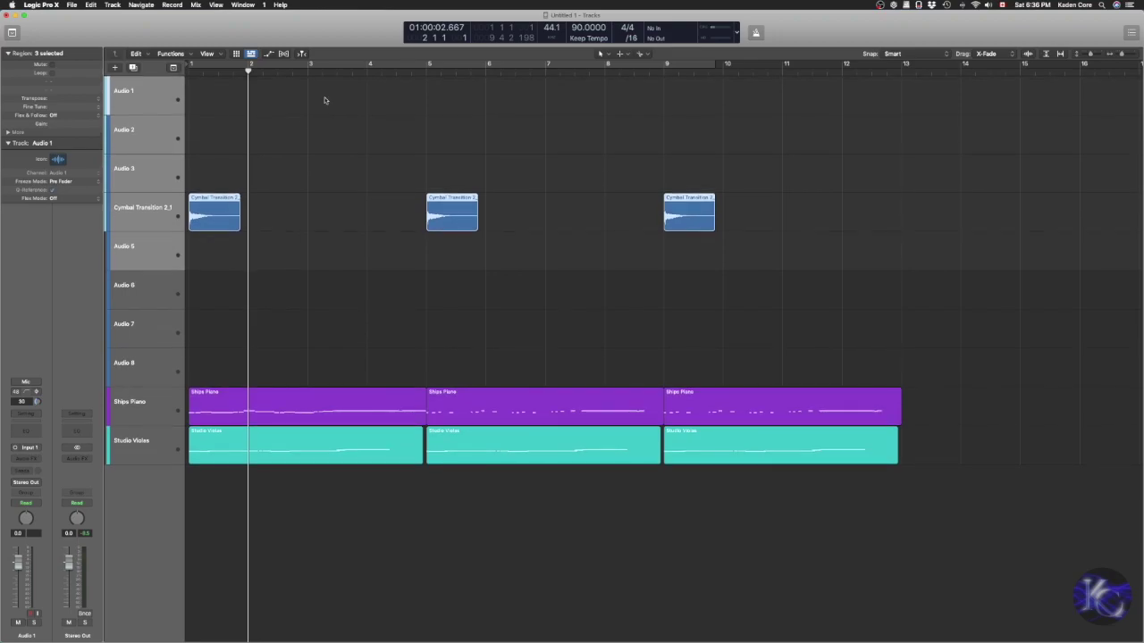
{"action": "right_click", "coordinate": [153, 130]}
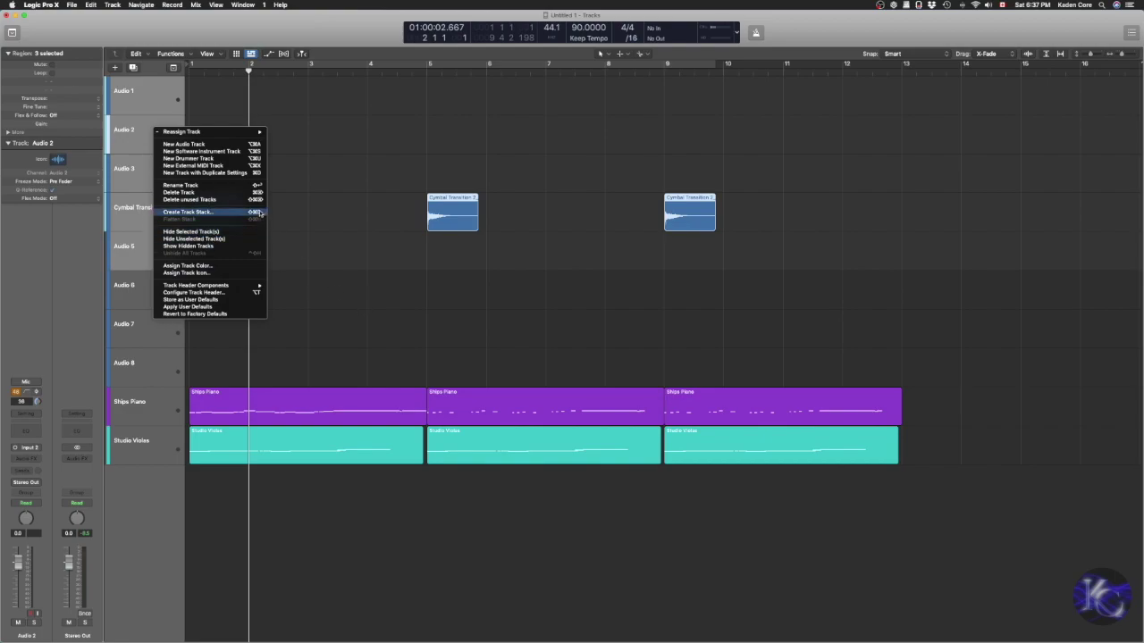
{"action": "left_click", "coordinate": [337, 319]}
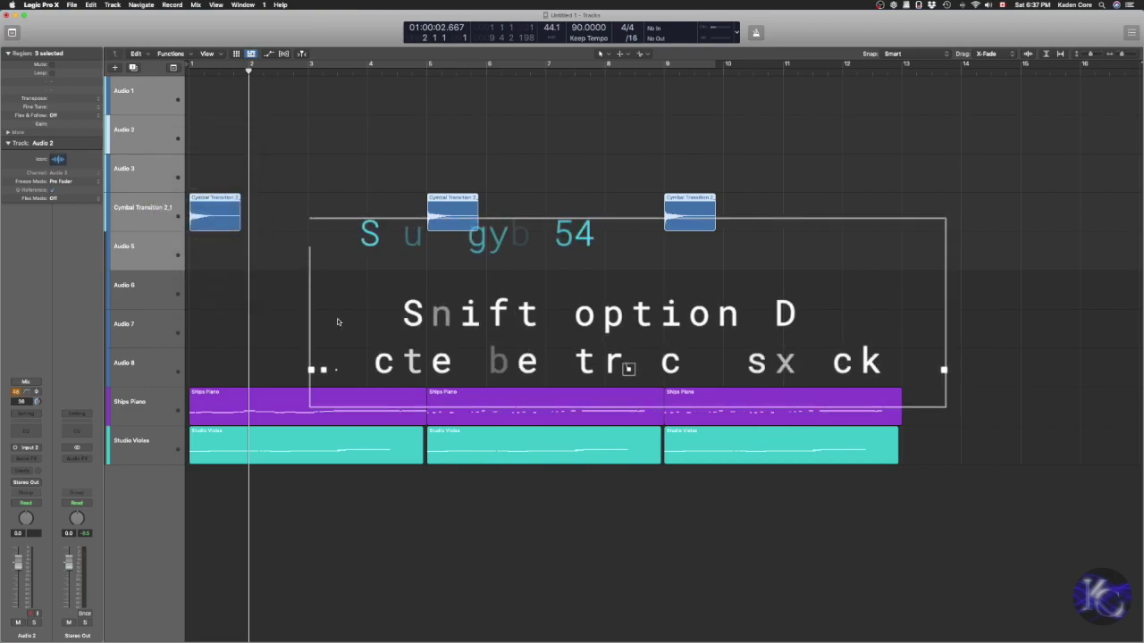
{"action": "key", "text": "shift+alt+d"}
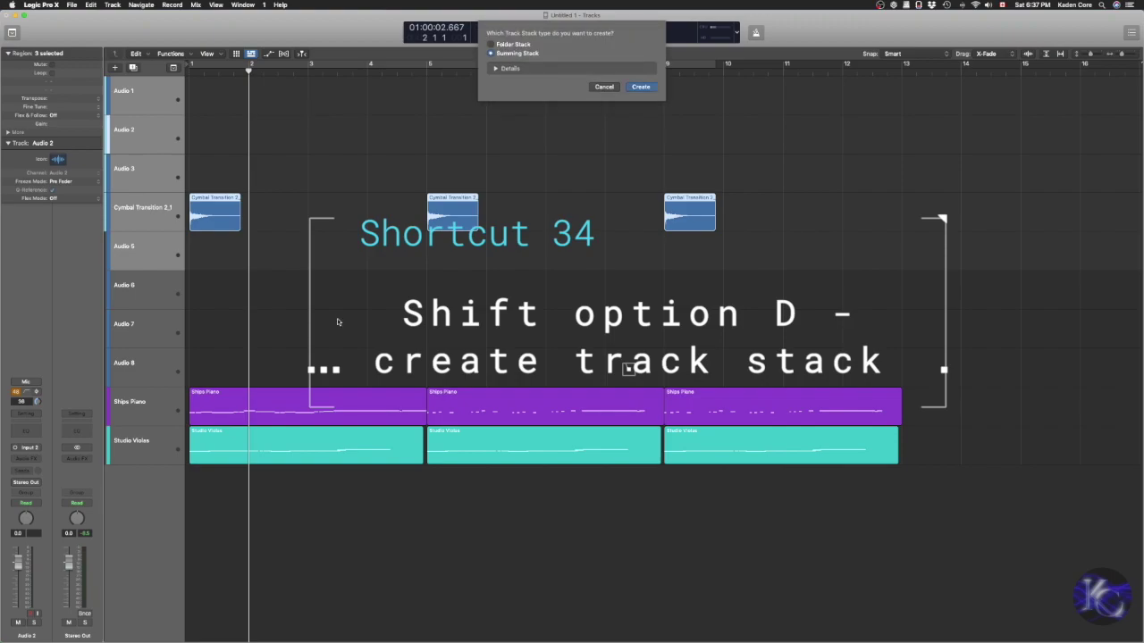
{"action": "key", "text": "Return"}
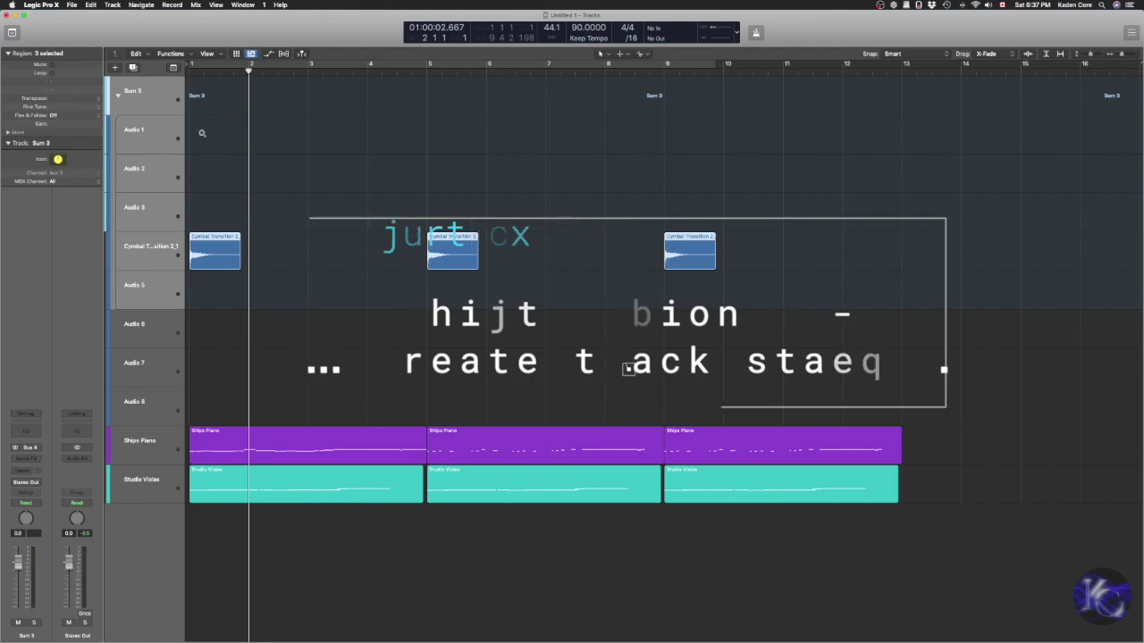
{"action": "key", "text": "alt+c"}
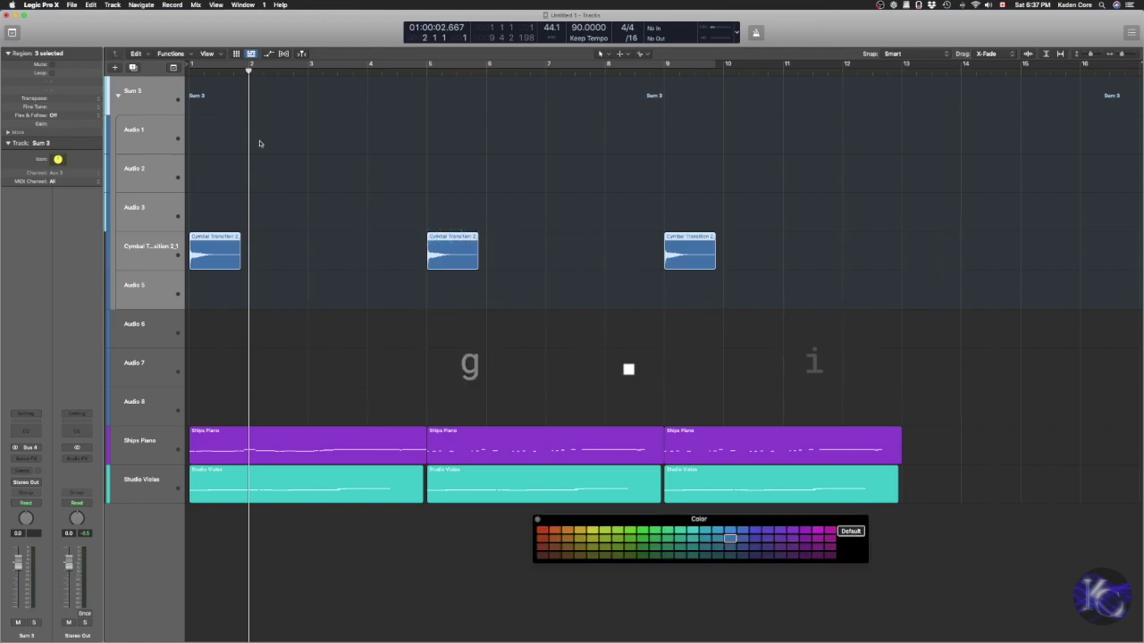
Colour the three Cymbal Transition regions orange and close the colour palette.
{"action": "left_click", "coordinate": [638, 532]}
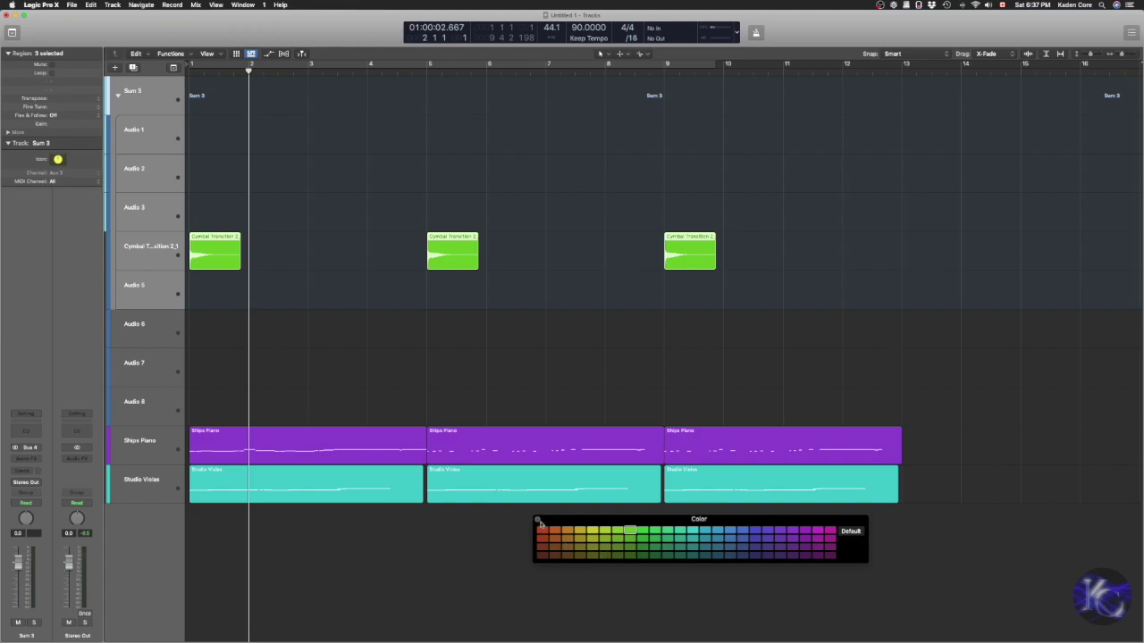
{"action": "left_click", "coordinate": [566, 532]}
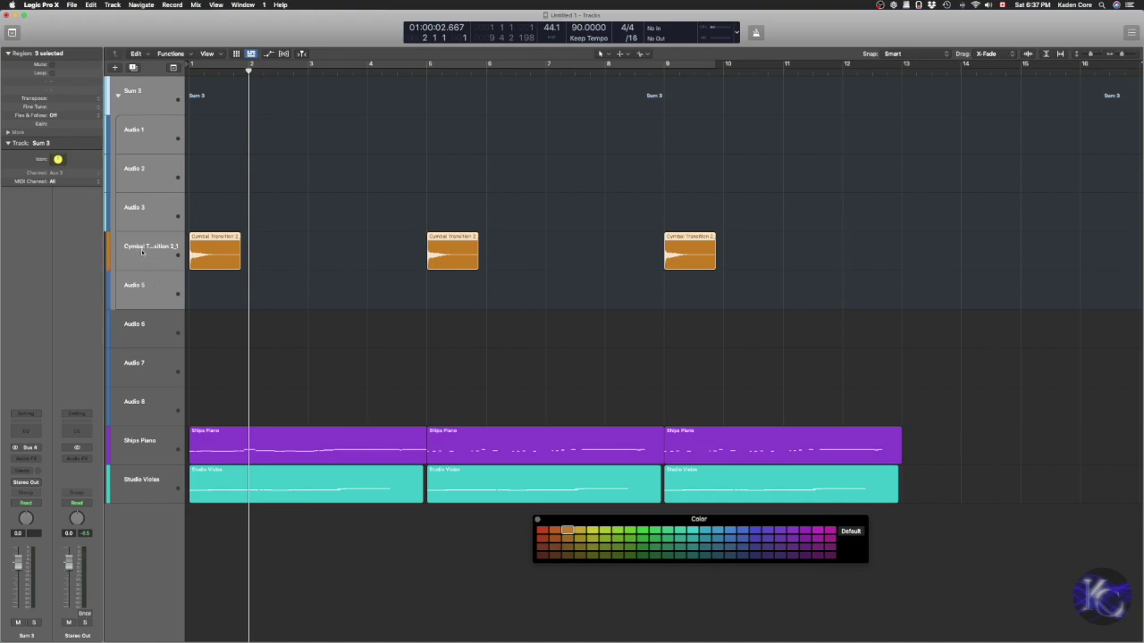
{"action": "left_click", "coordinate": [608, 249]}
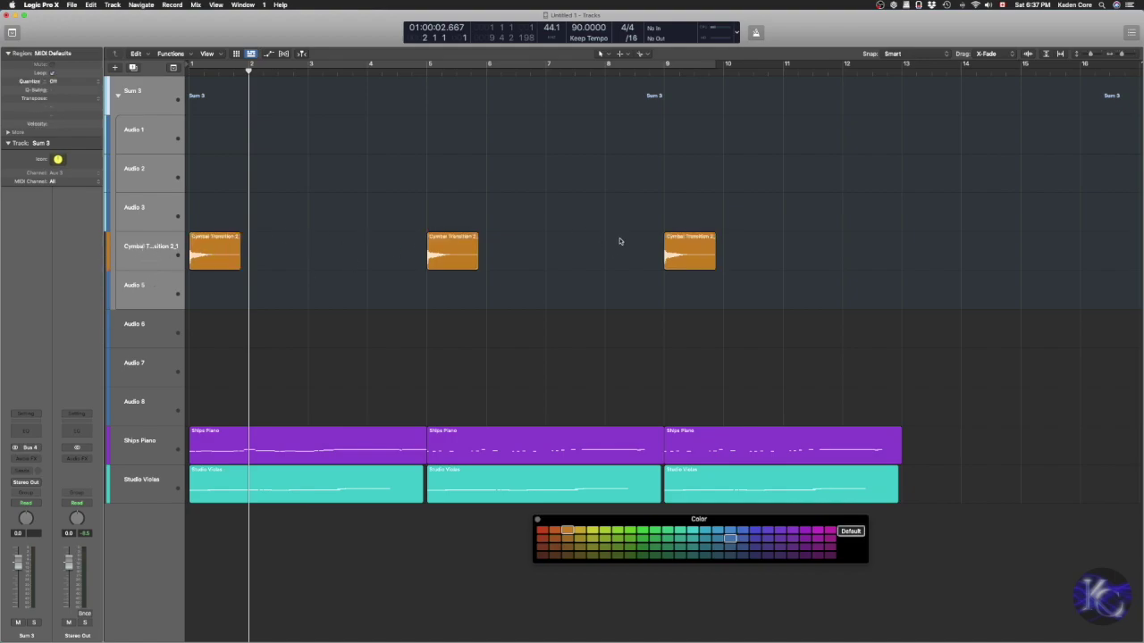
{"action": "left_click", "coordinate": [537, 521]}
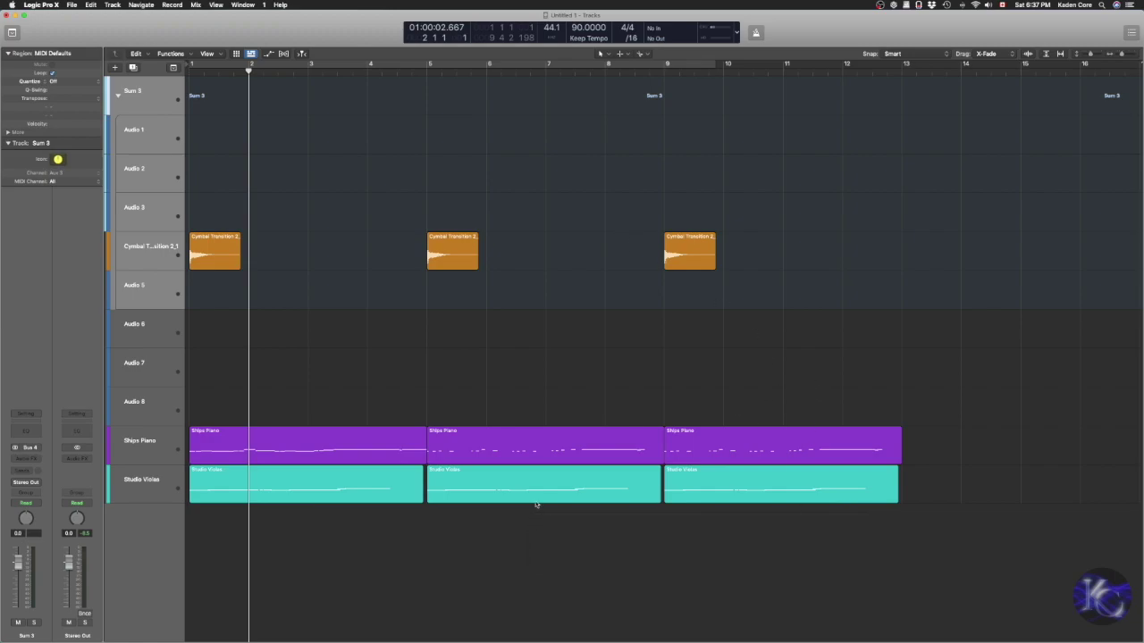
Cycle-play the first Cymbal Transition region and solo the cymbal stack.
{"action": "key", "text": "super+Right"}
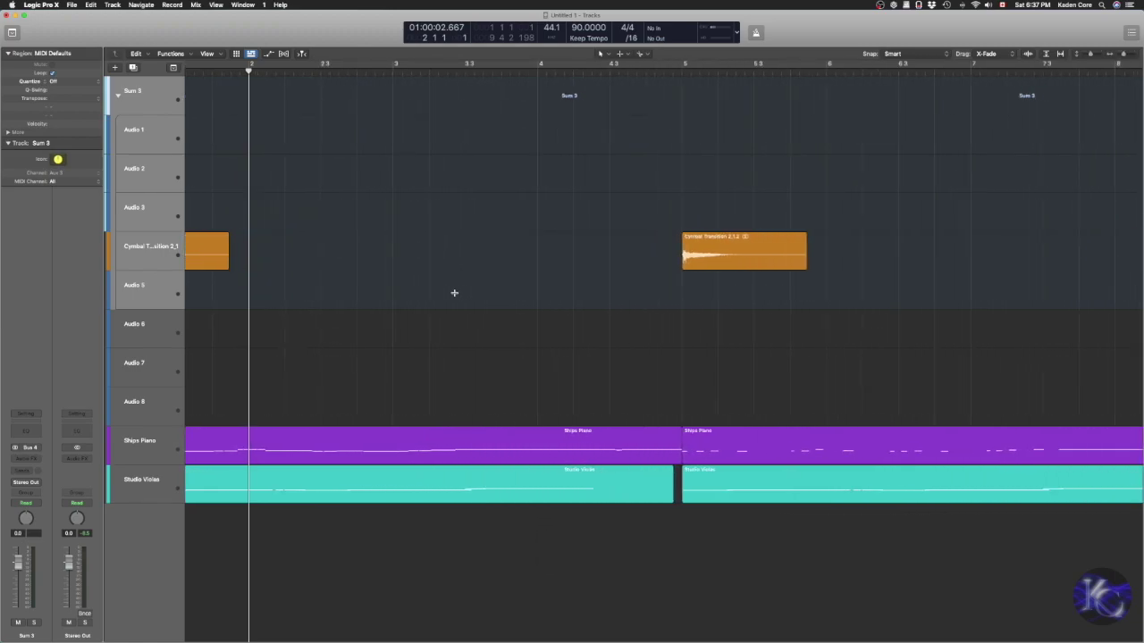
{"action": "key", "text": "super+Up"}
{"action": "key", "text": "super+Down"}
{"action": "key", "text": "super+Down"}
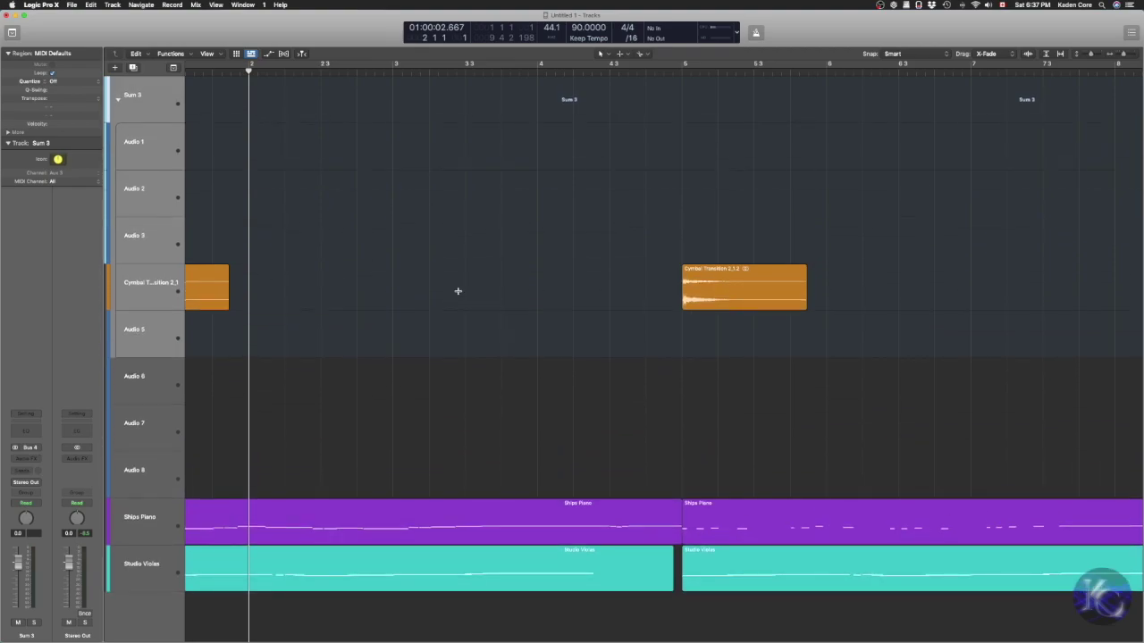
{"action": "scroll", "coordinate": [459, 291], "scroll_direction": "left", "scroll_amount": 2}
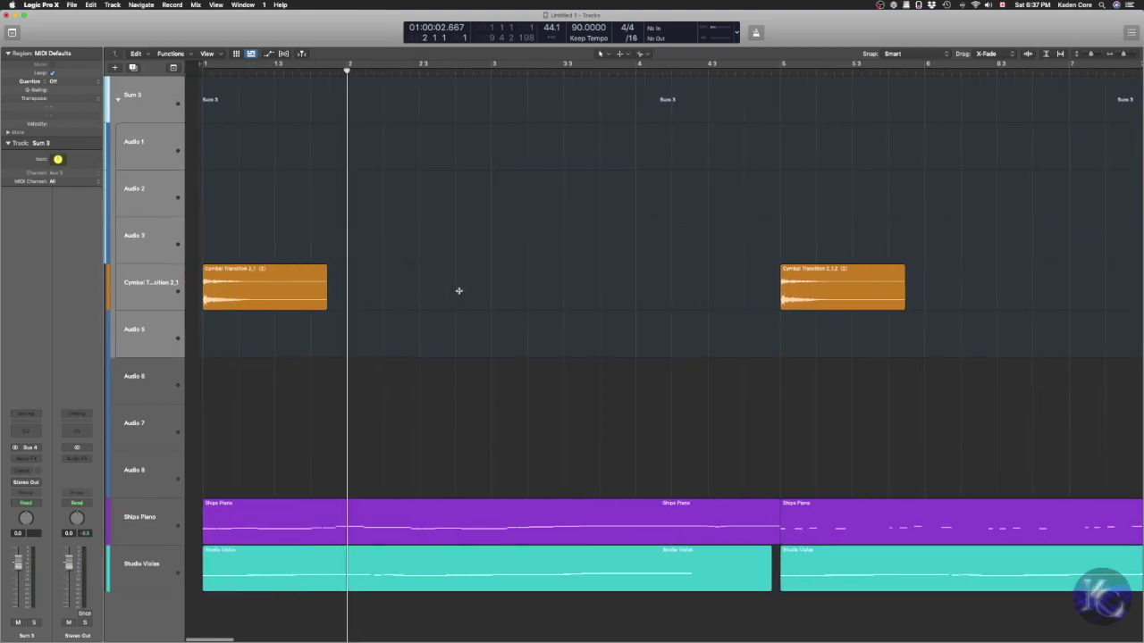
{"action": "left_click", "coordinate": [297, 275]}
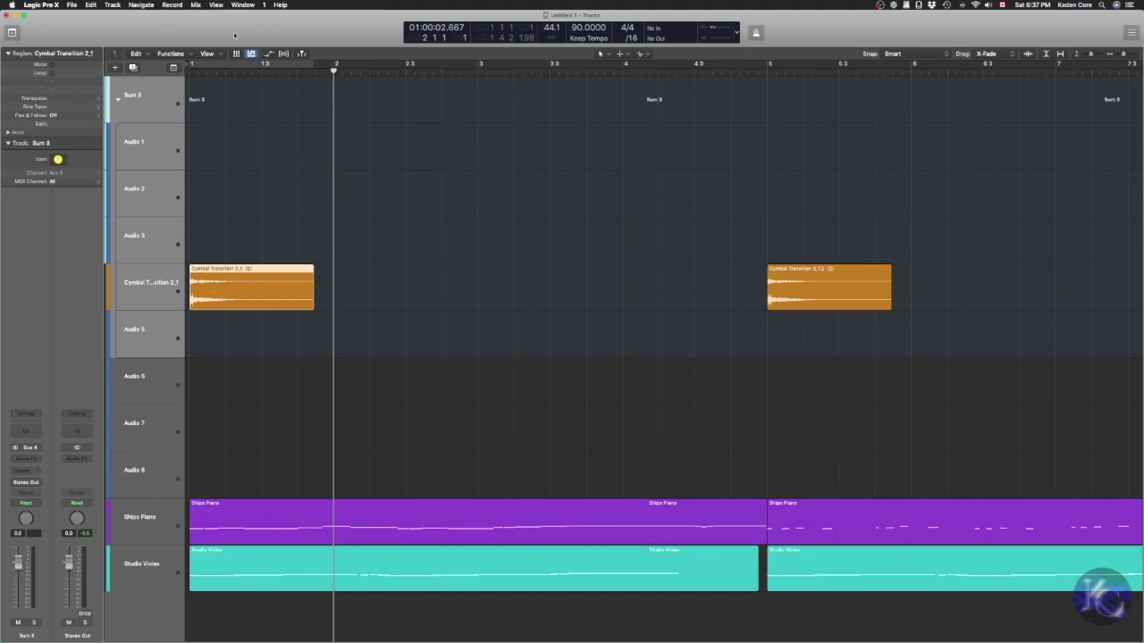
{"action": "key", "text": "super+u"}
{"action": "key", "text": "space"}
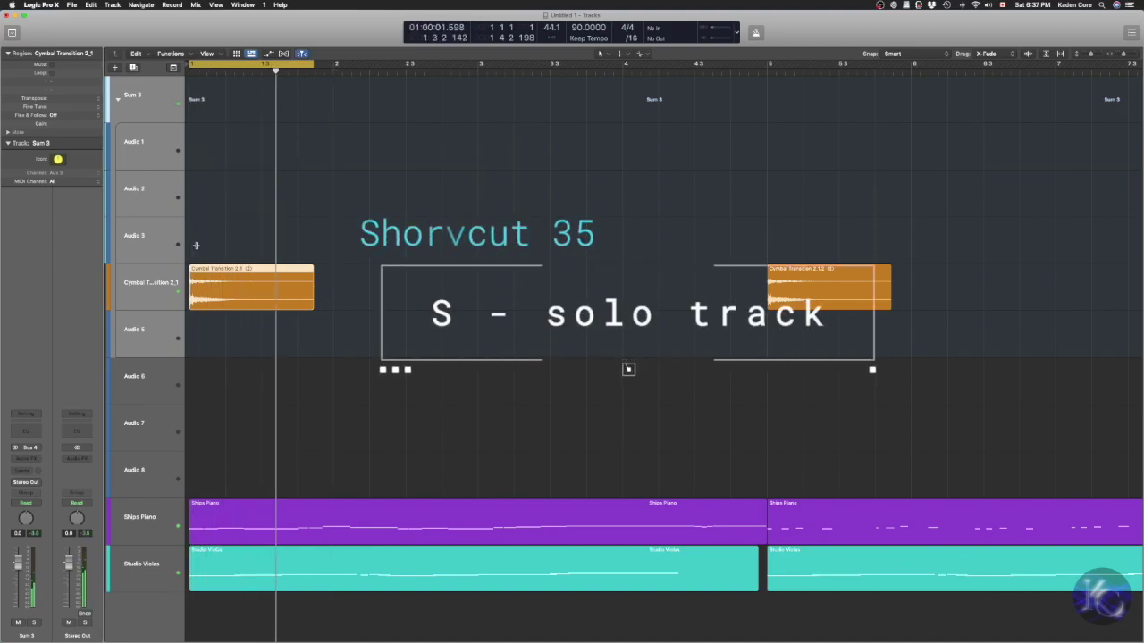
{"action": "key", "text": "s"}
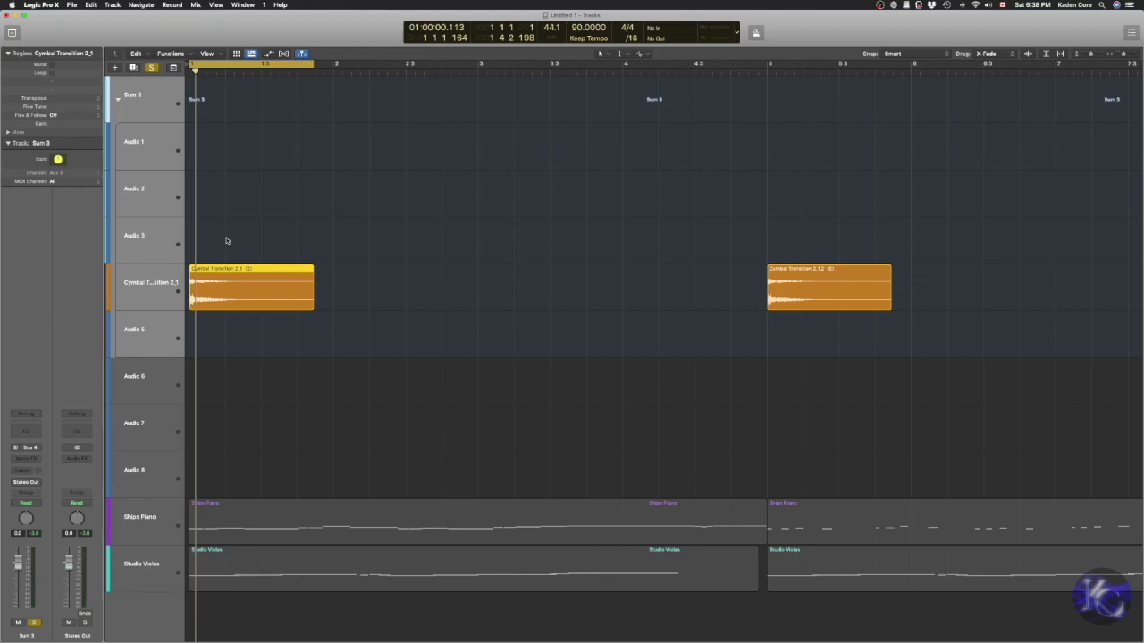
Reverse the first Cymbal Transition region's audio and play it back.
{"action": "left_click", "coordinate": [275, 274]}
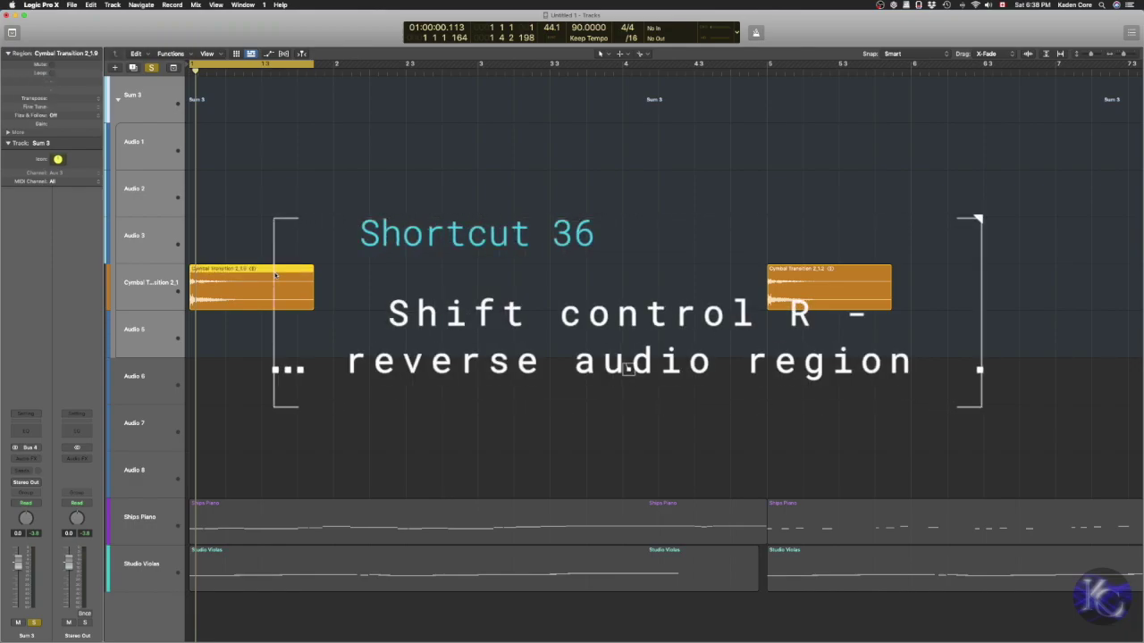
{"action": "key", "text": "ctrl+shift+r"}
{"action": "key", "text": "ctrl+shift+r"}
{"action": "key", "text": "z"}
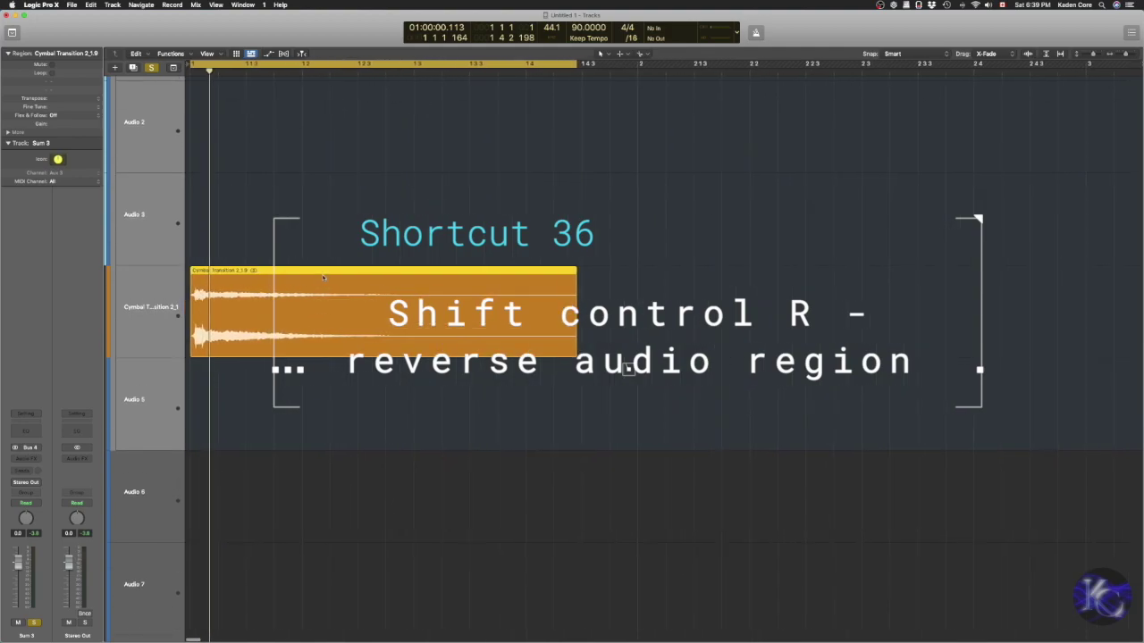
{"action": "key", "text": "ctrl+shift+r"}
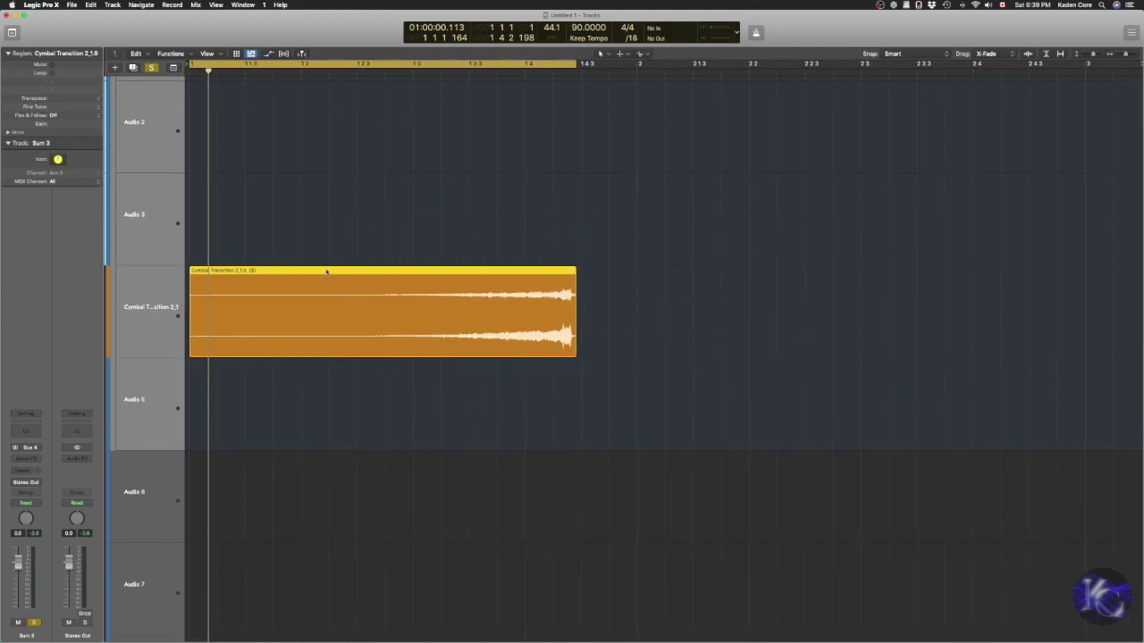
{"action": "key", "text": "space"}
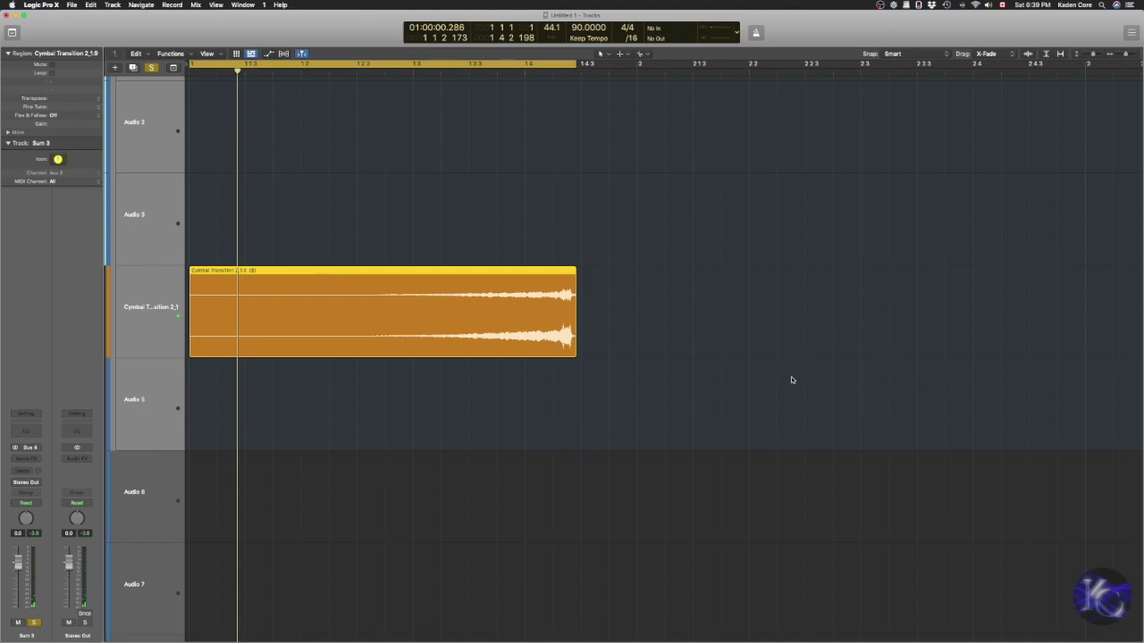
Zoom out, turn Cycle off, and select the Cymbal Transition track with all its regions.
{"action": "left_click", "coordinate": [794, 346], "text": "ctrl+alt"}
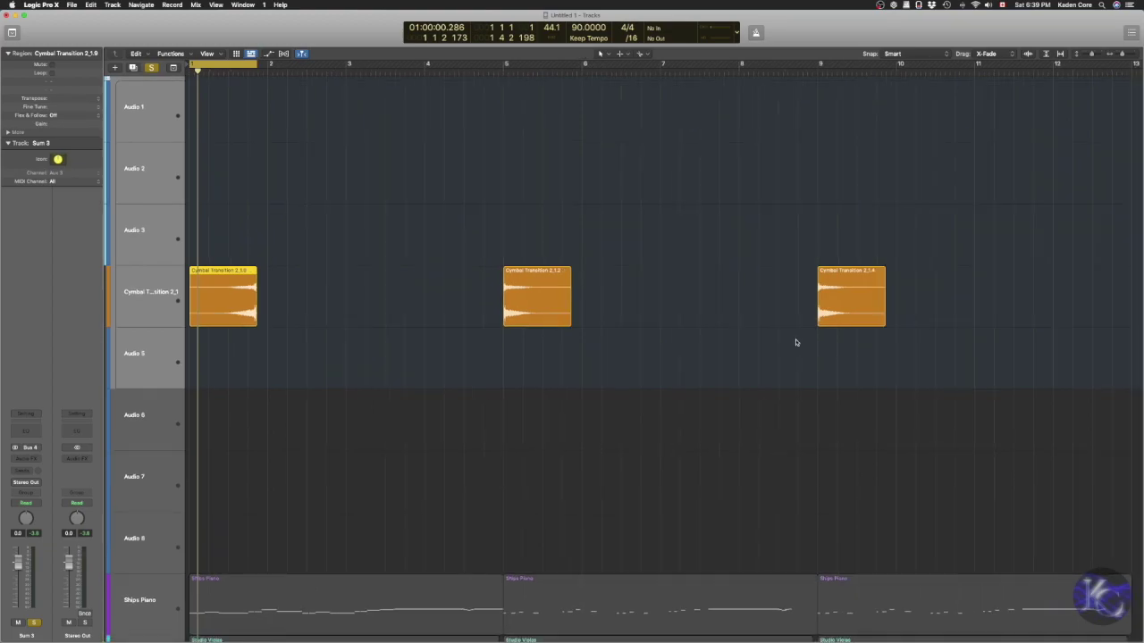
{"action": "left_click", "coordinate": [796, 341], "text": "ctrl+alt"}
{"action": "left_click", "coordinate": [794, 341], "text": "ctrl+alt"}
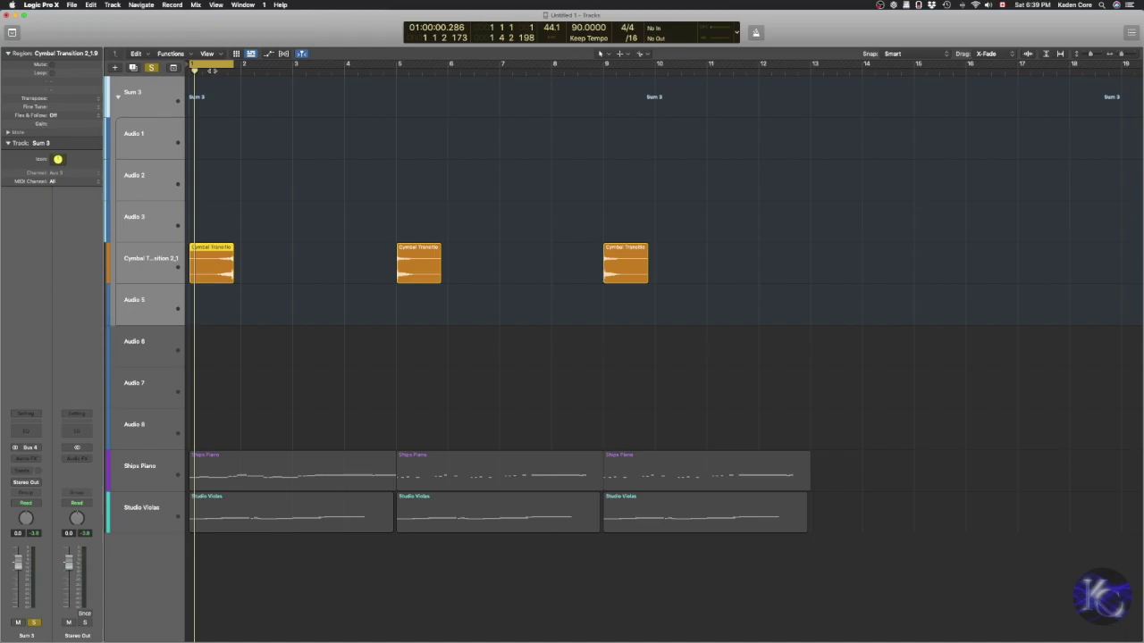
{"action": "key", "text": "c"}
{"action": "left_click", "coordinate": [653, 258]}
{"action": "left_click", "coordinate": [147, 269]}
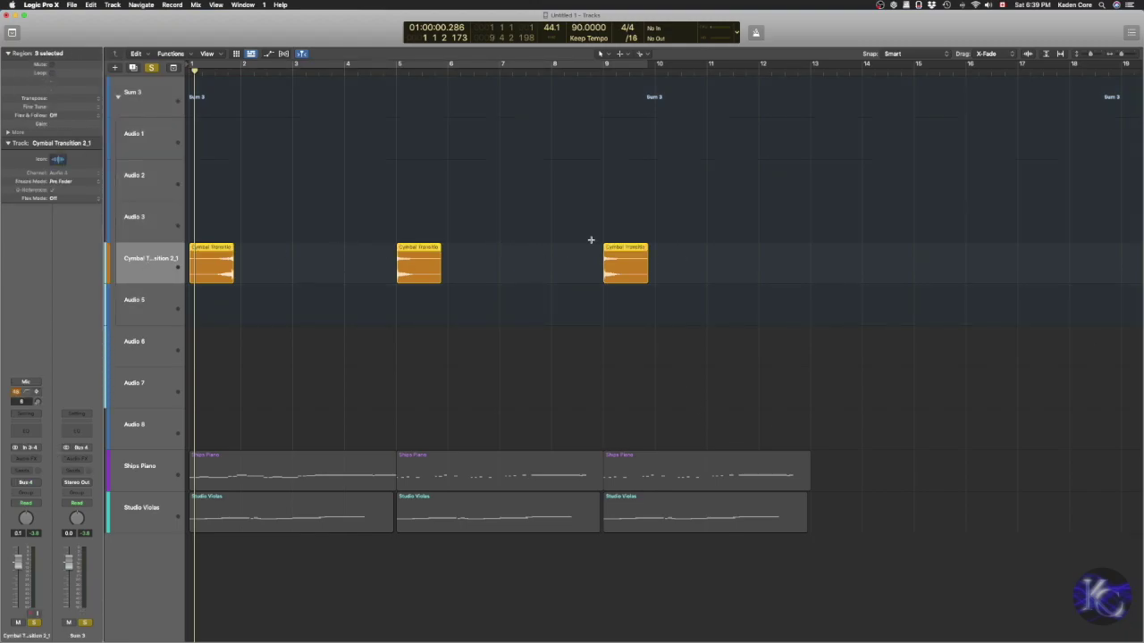
Bounce the middle Cymbal Transition region in place to a new track, muting the original.
{"action": "key", "text": "ctrl+b"}
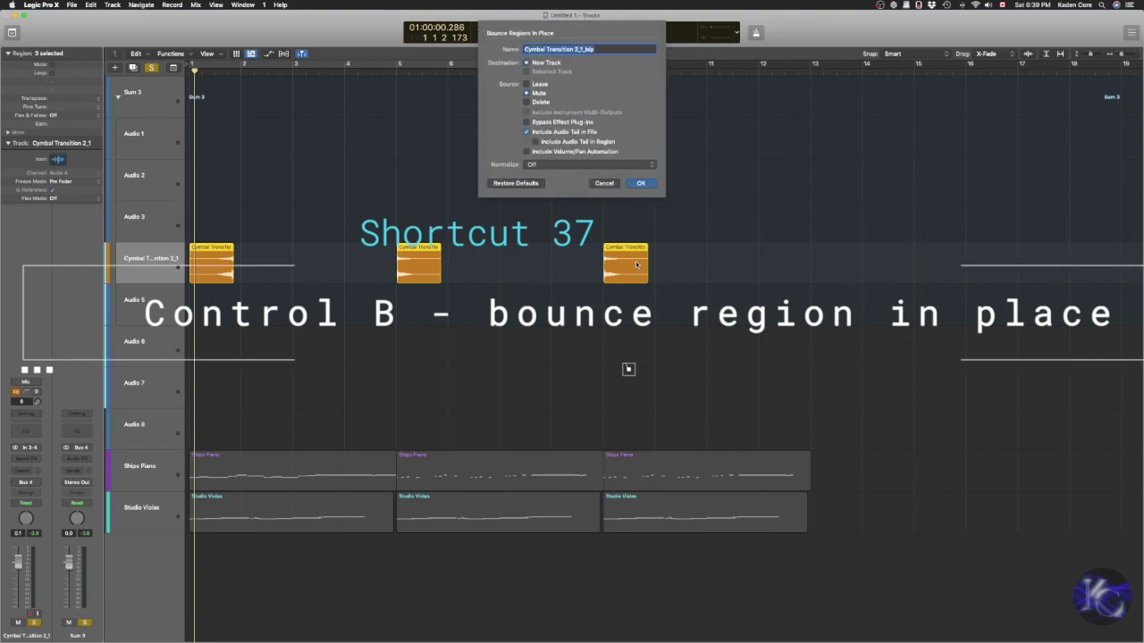
{"action": "key", "text": "Return"}
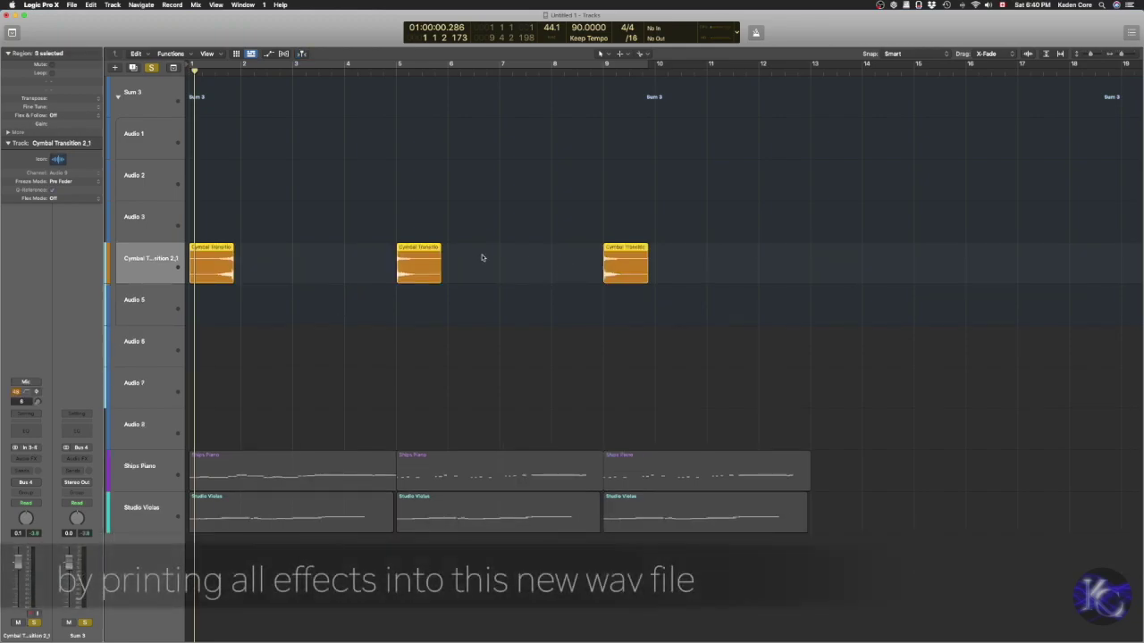
{"action": "left_click_drag", "start_coordinate": [499, 246], "coordinate": [471, 258]}
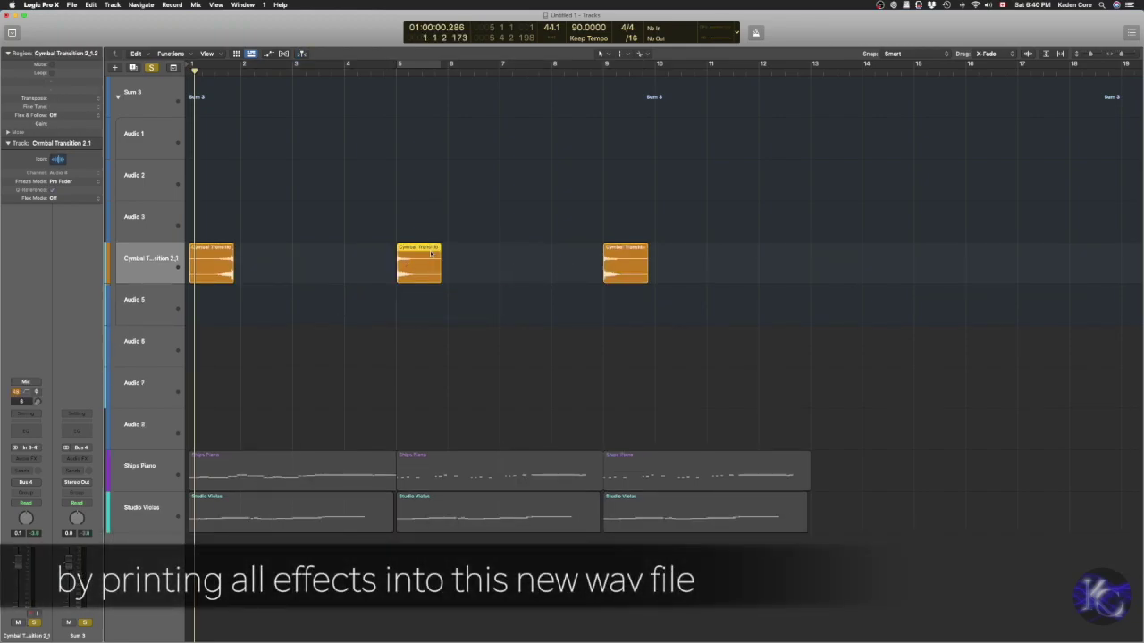
{"action": "key", "text": "ctrl+b"}
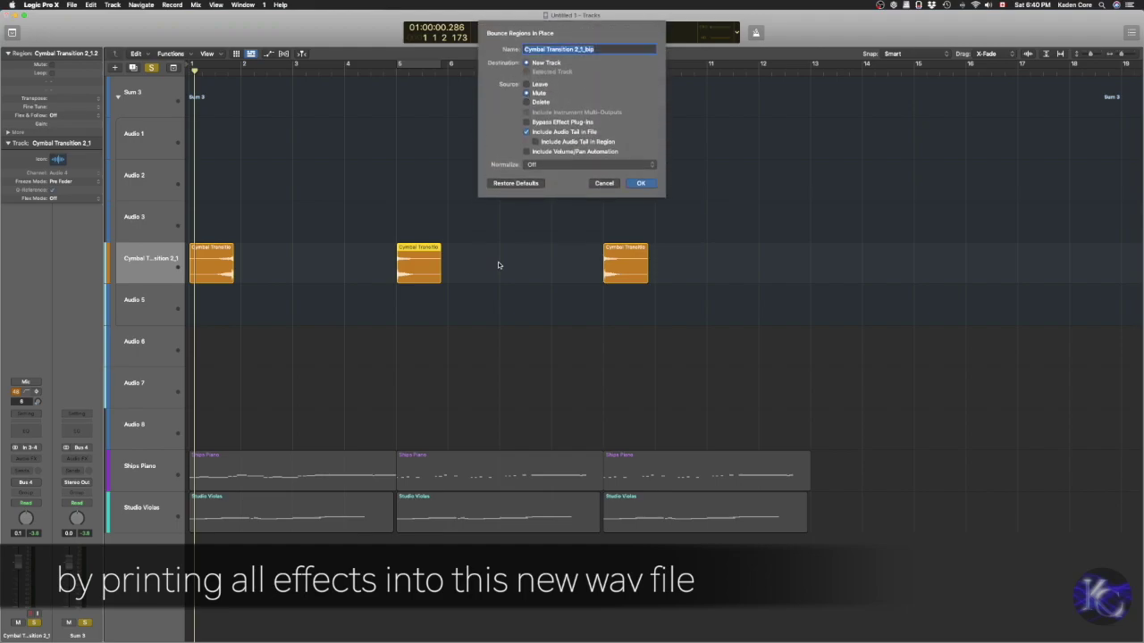
{"action": "key", "text": "Return"}
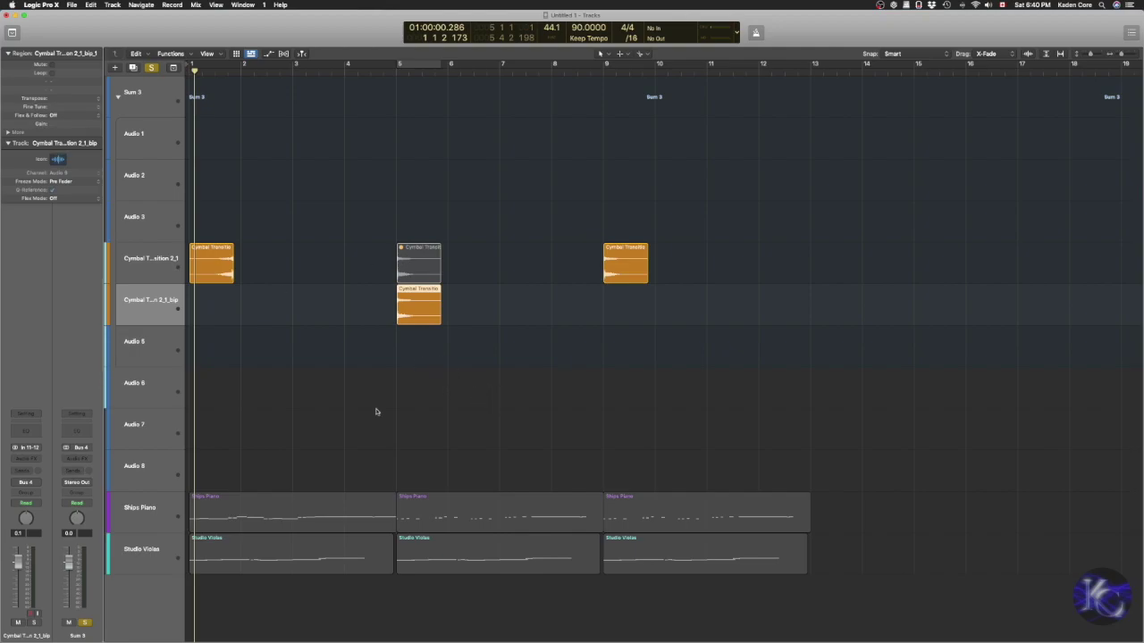
{"action": "left_click", "coordinate": [173, 254]}
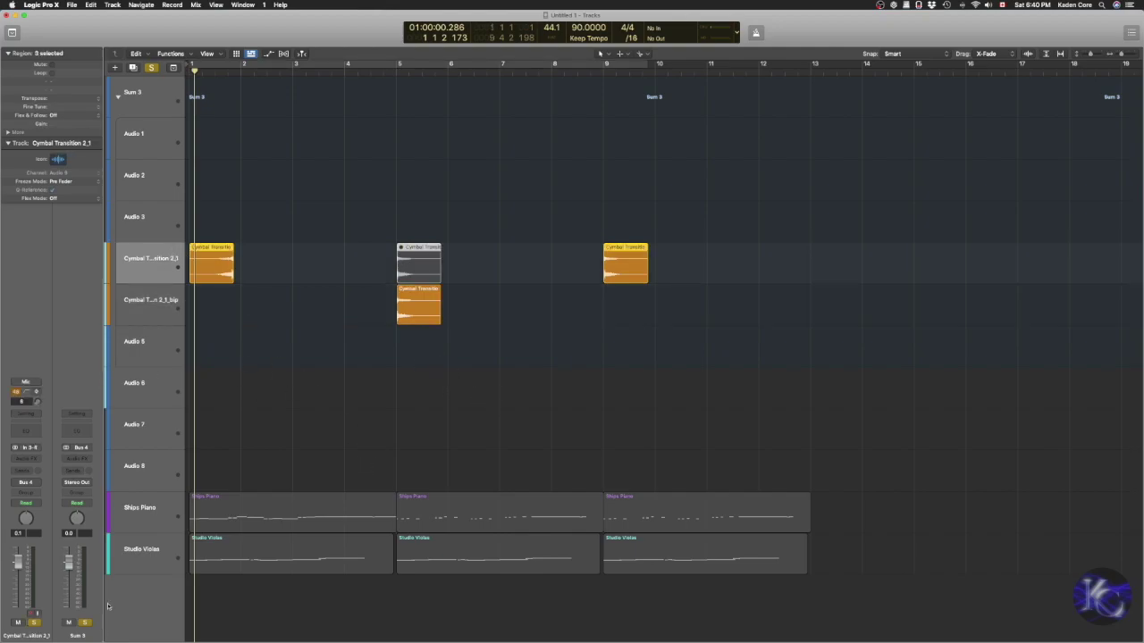
{"action": "left_click", "coordinate": [143, 520]}
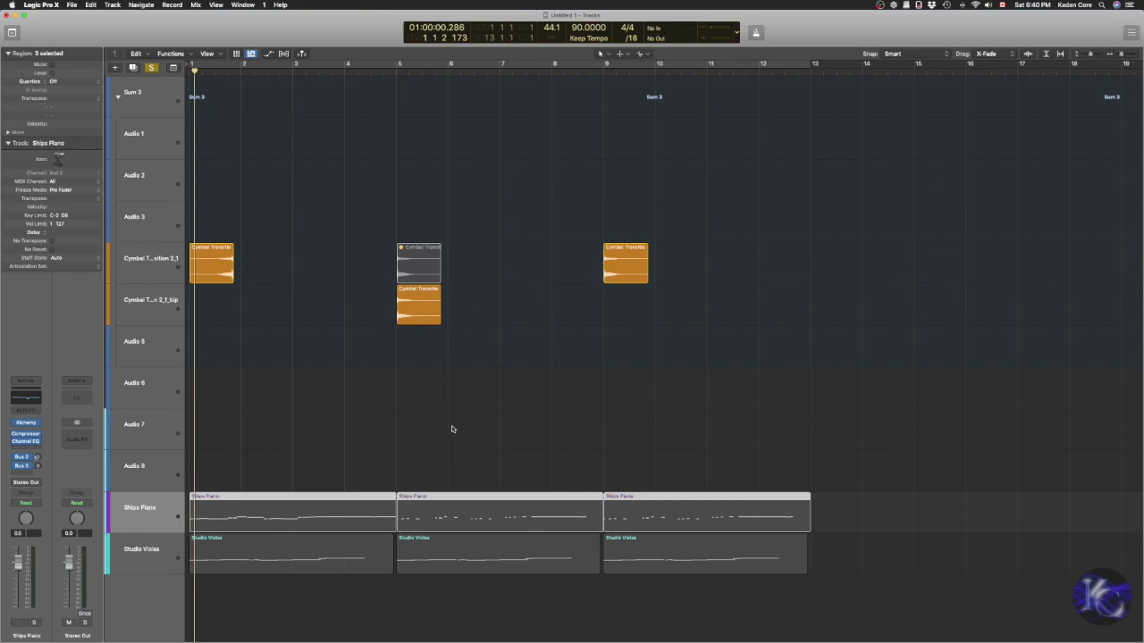
Insert a Channel EQ after the Ships Piano Compressor and arrange both plug-in windows.
{"action": "left_click", "coordinate": [341, 386]}
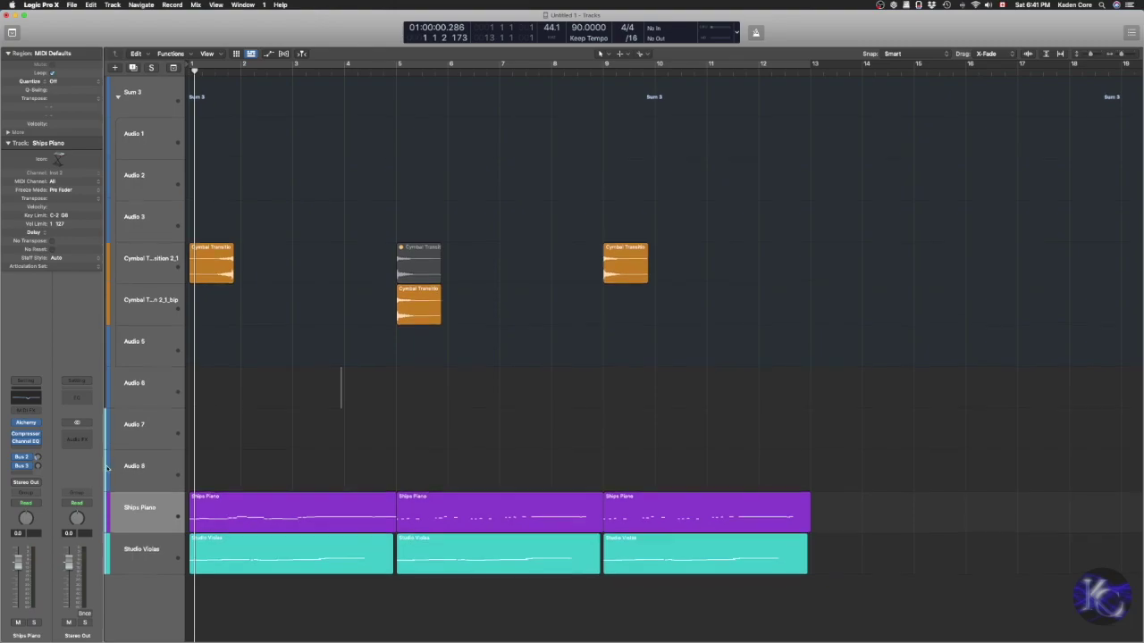
{"action": "left_click", "coordinate": [27, 436]}
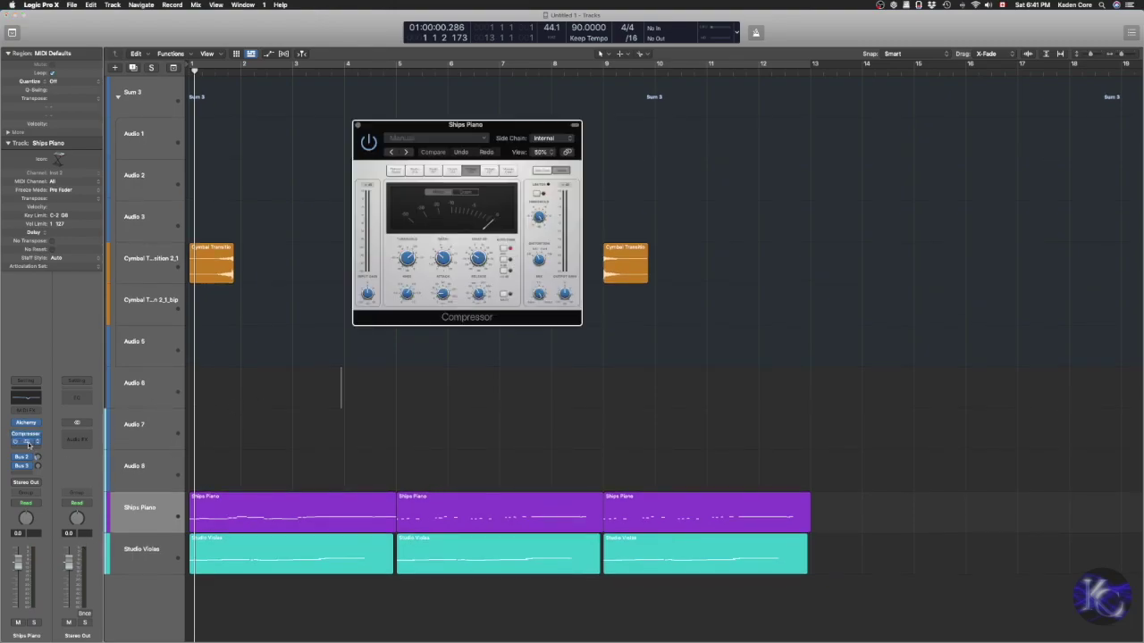
{"action": "left_click", "coordinate": [26, 444]}
{"action": "left_click", "coordinate": [26, 441]}
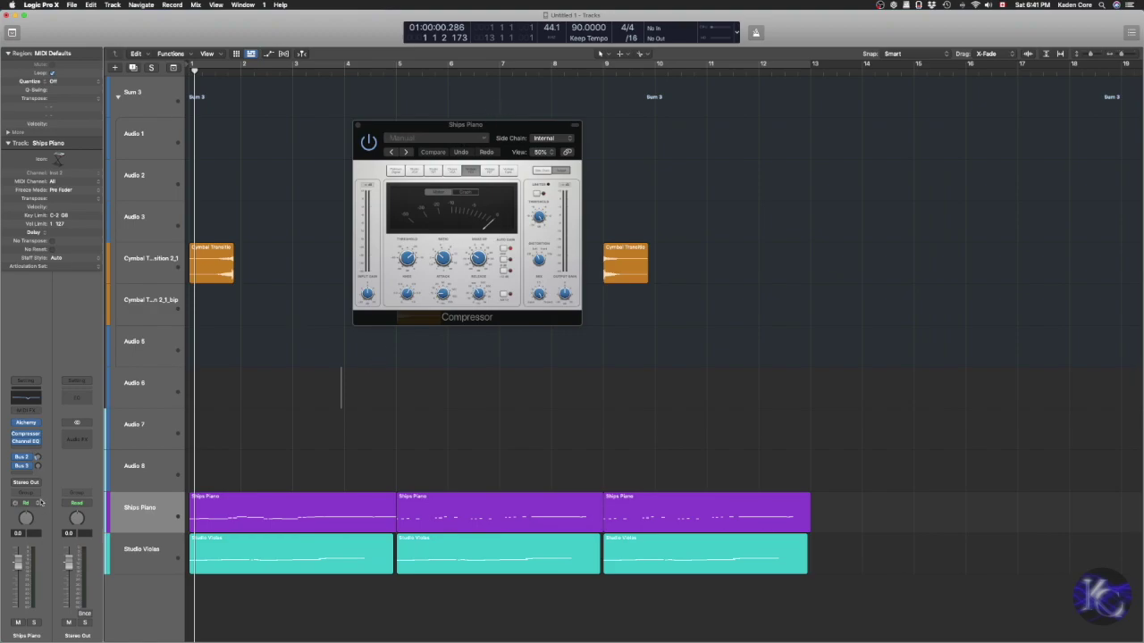
{"action": "left_click", "coordinate": [30, 442]}
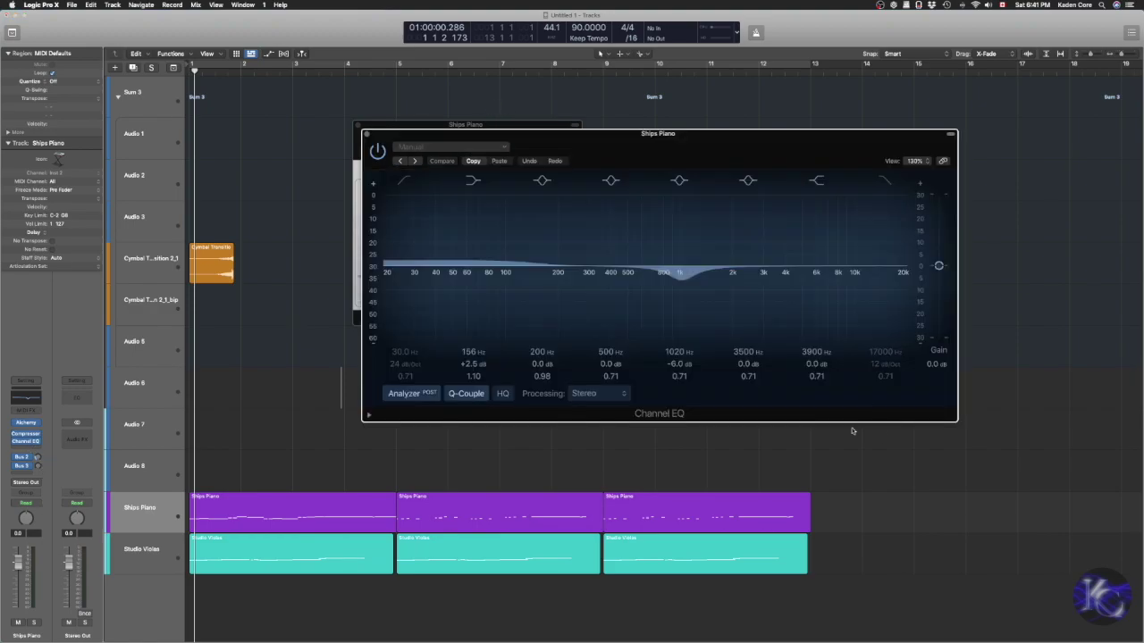
{"action": "left_click_drag", "start_coordinate": [770, 135], "coordinate": [893, 249]}
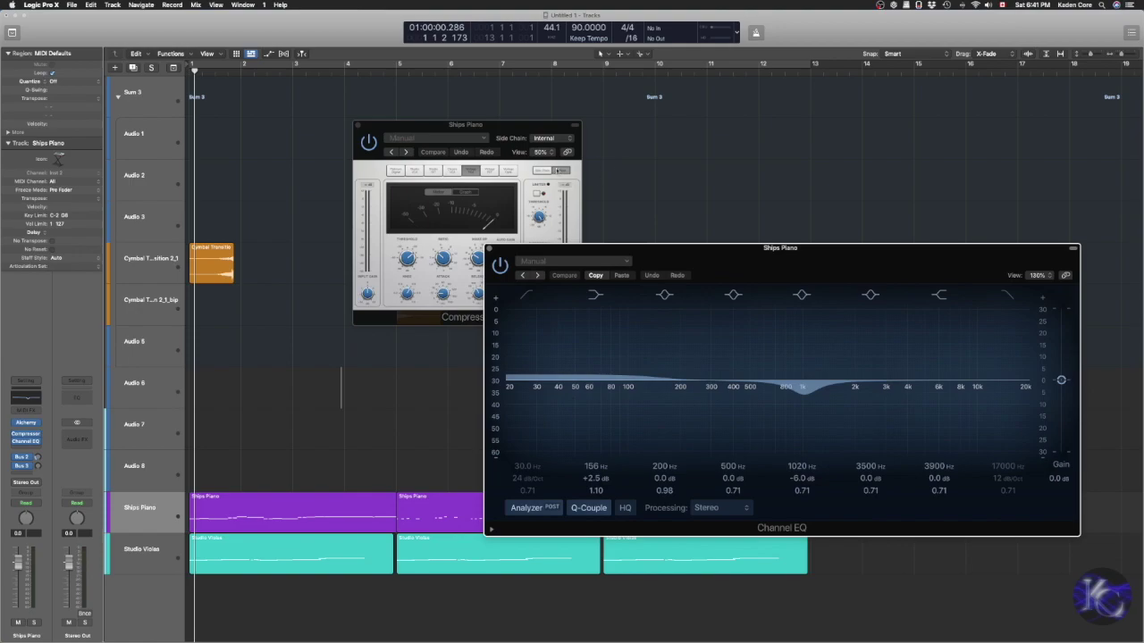
{"action": "left_click_drag", "start_coordinate": [507, 136], "coordinate": [368, 115]}
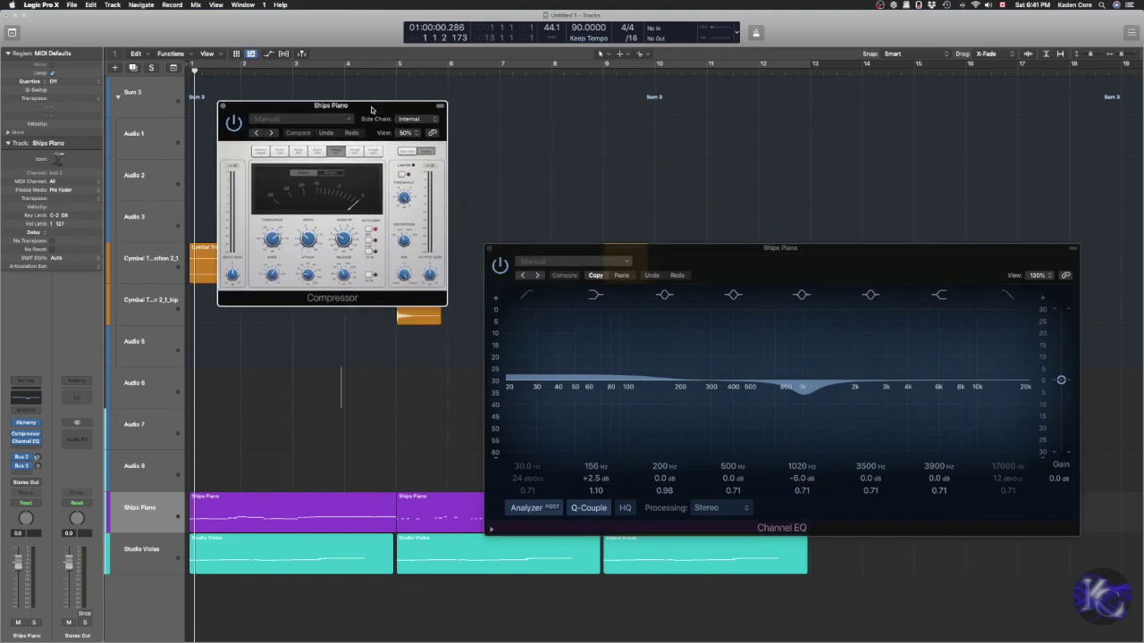
Open and arrange the Studio Violas Gain, Compressor and Phat FX windows.
{"action": "left_click", "coordinate": [132, 552]}
{"action": "left_click", "coordinate": [26, 442]}
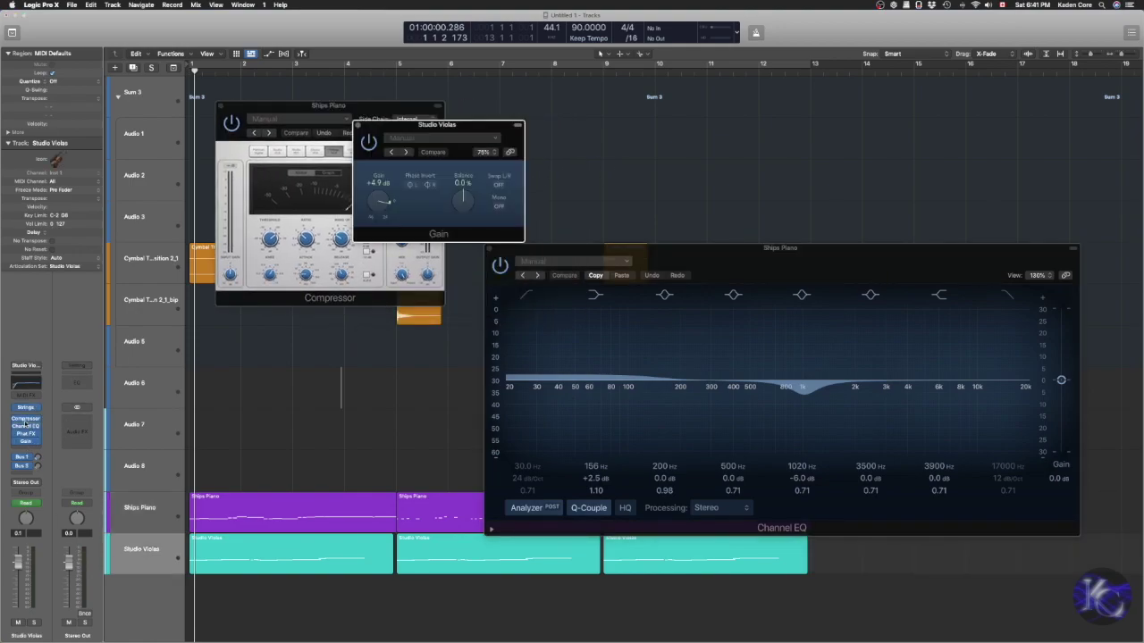
{"action": "left_click", "coordinate": [25, 418]}
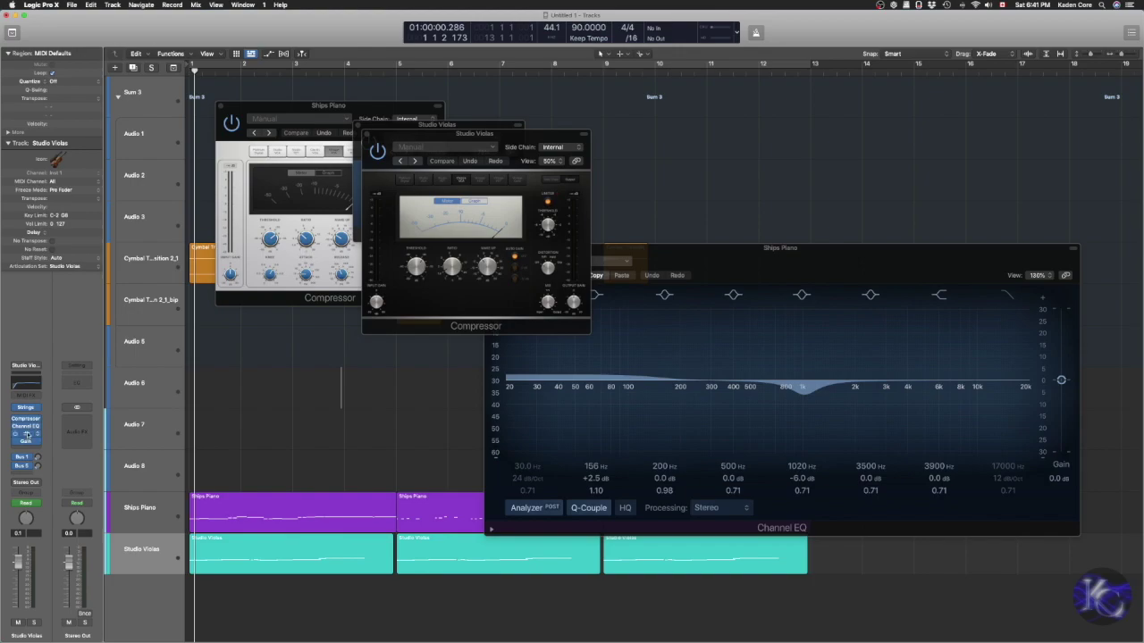
{"action": "left_click", "coordinate": [27, 434]}
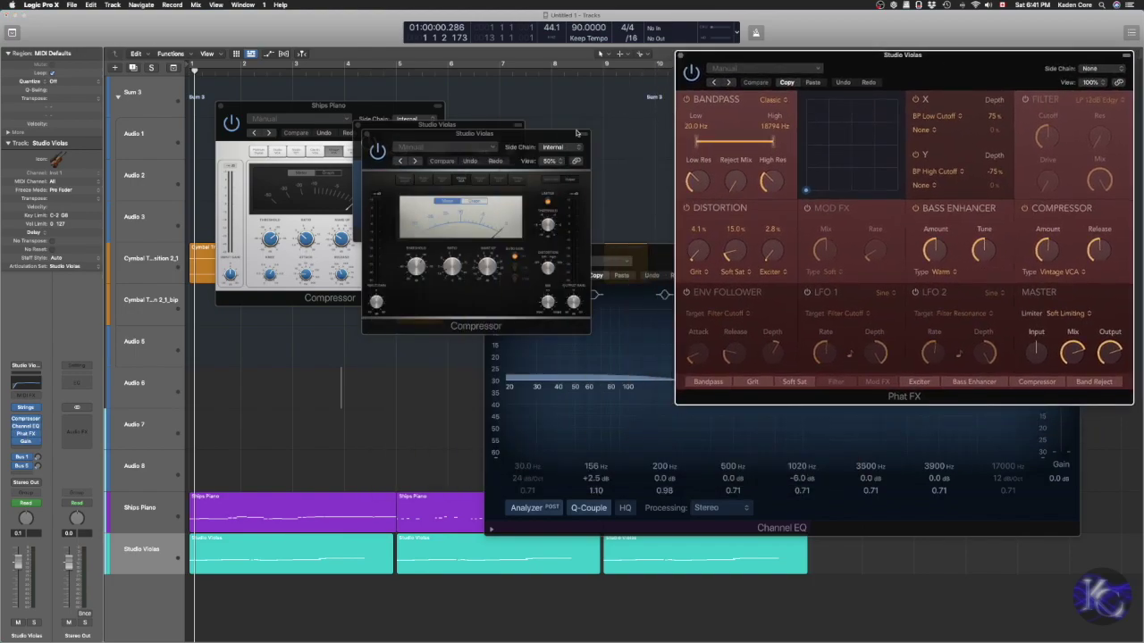
{"action": "left_click_drag", "start_coordinate": [542, 133], "coordinate": [270, 363]}
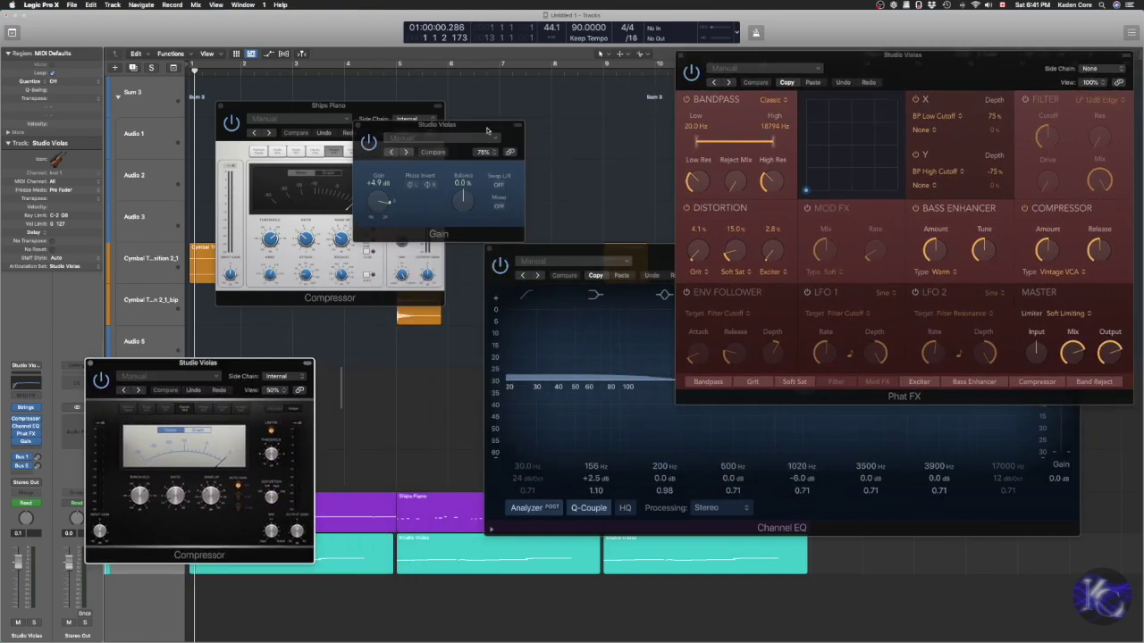
{"action": "left_click_drag", "start_coordinate": [487, 130], "coordinate": [433, 346]}
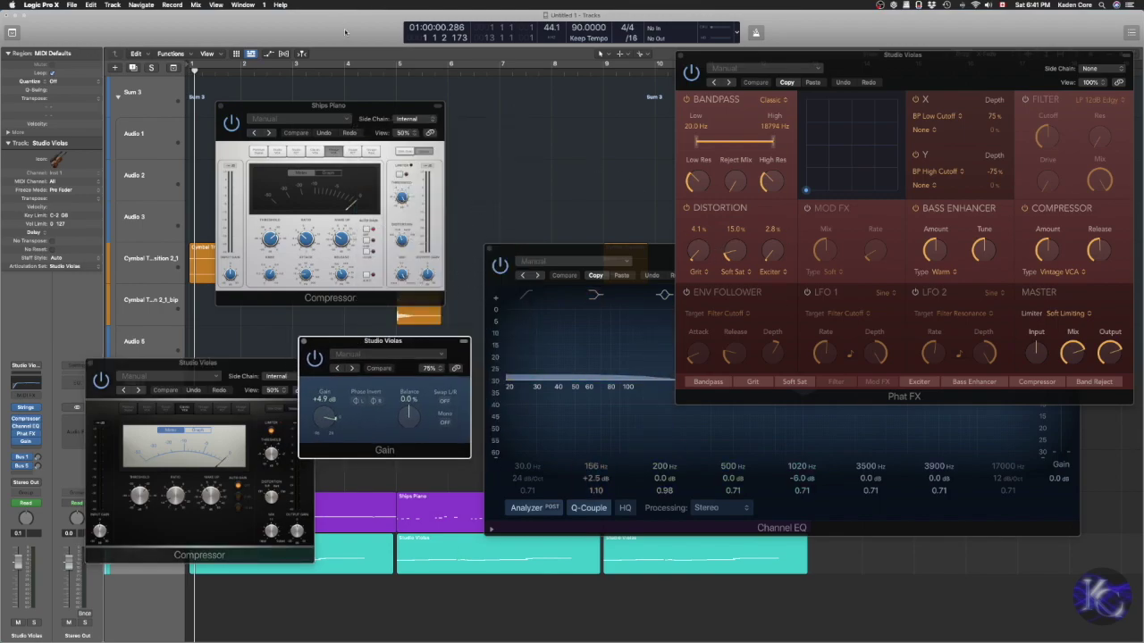
{"action": "left_click", "coordinate": [603, 436]}
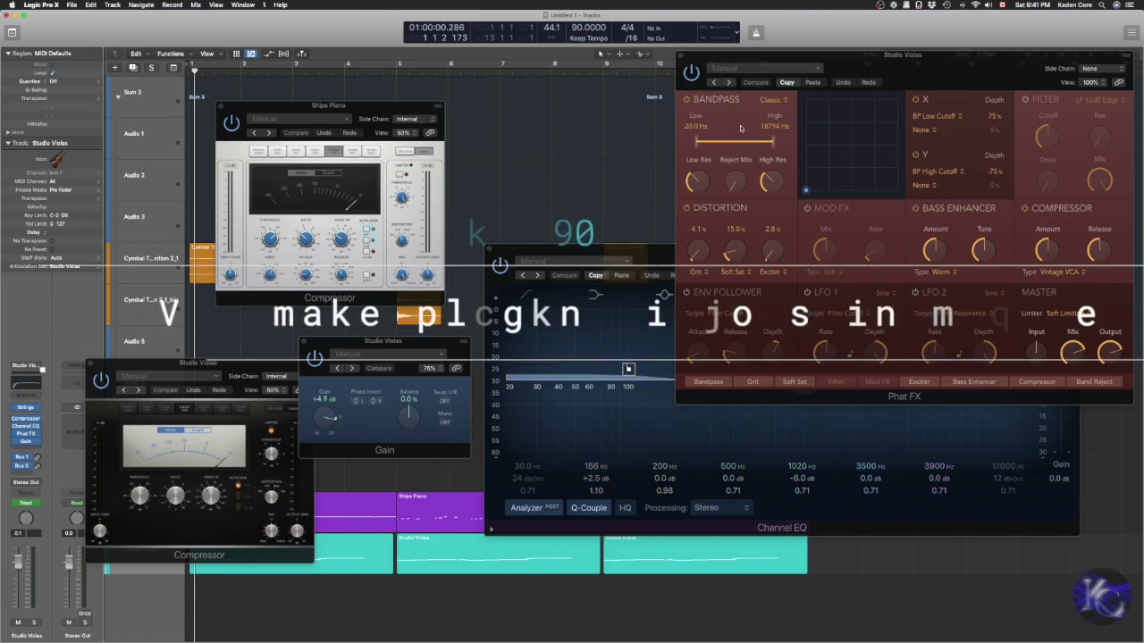
Hide and reshow the plug-in windows, then close all of them at once.
{"action": "key", "text": "v"}
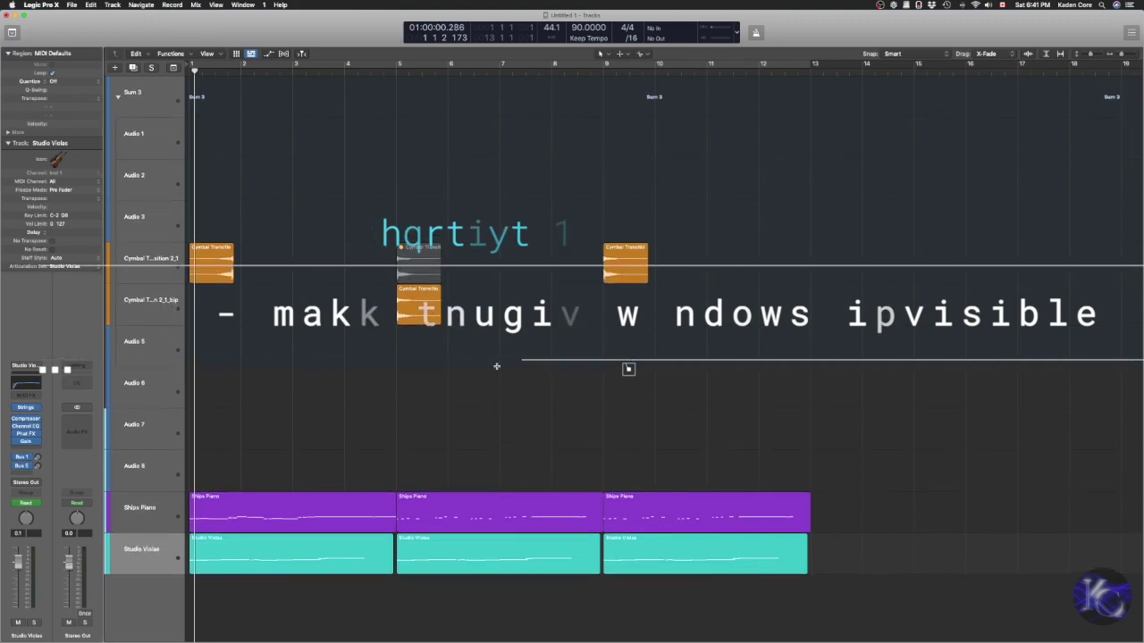
{"action": "key", "text": "super+Left"}
{"action": "key", "text": "super+Right"}
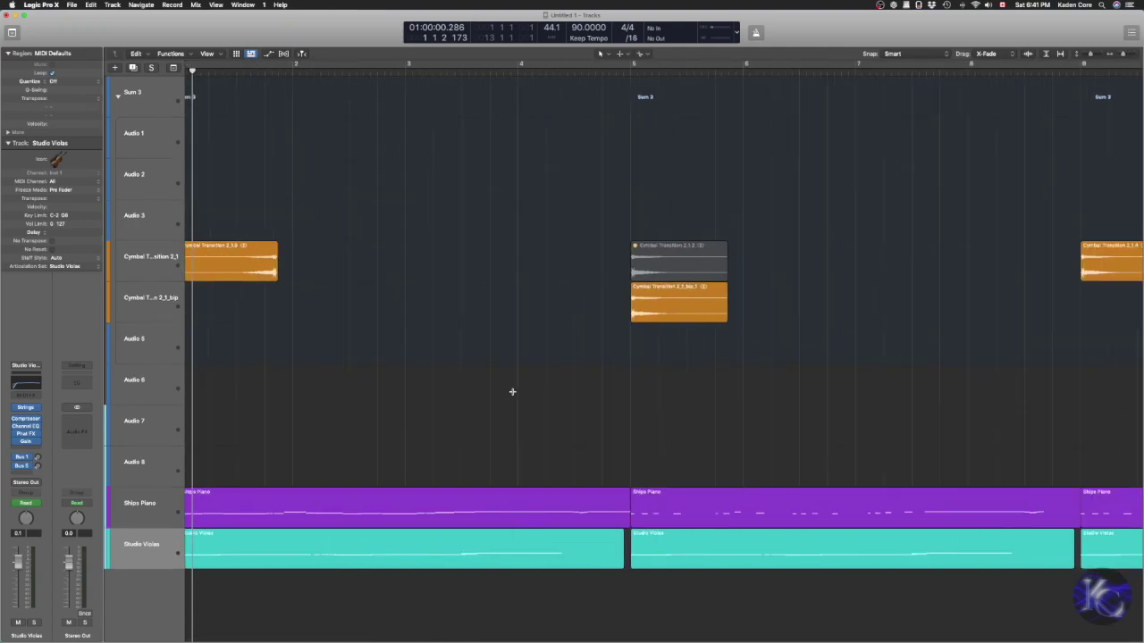
{"action": "key", "text": "v"}
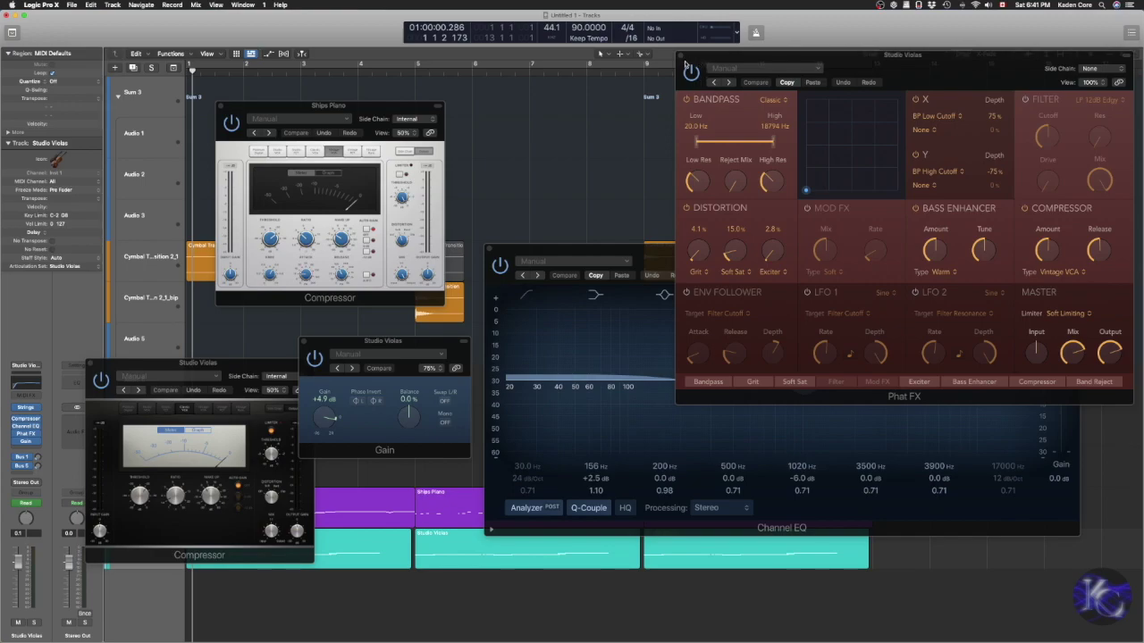
{"action": "left_click", "coordinate": [682, 57], "text": "shift"}
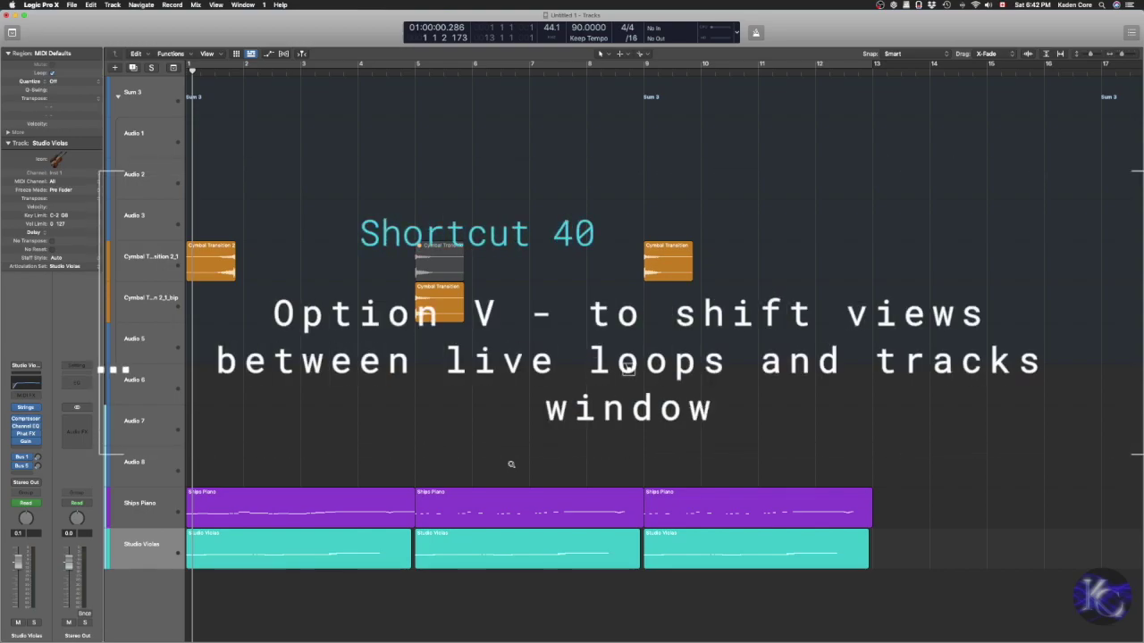
Toggle to Live Loops and back to Tracks, then split the window to show both.
{"action": "key", "text": "alt+v"}
{"action": "key", "text": "alt+v"}
{"action": "key", "text": "alt+v"}
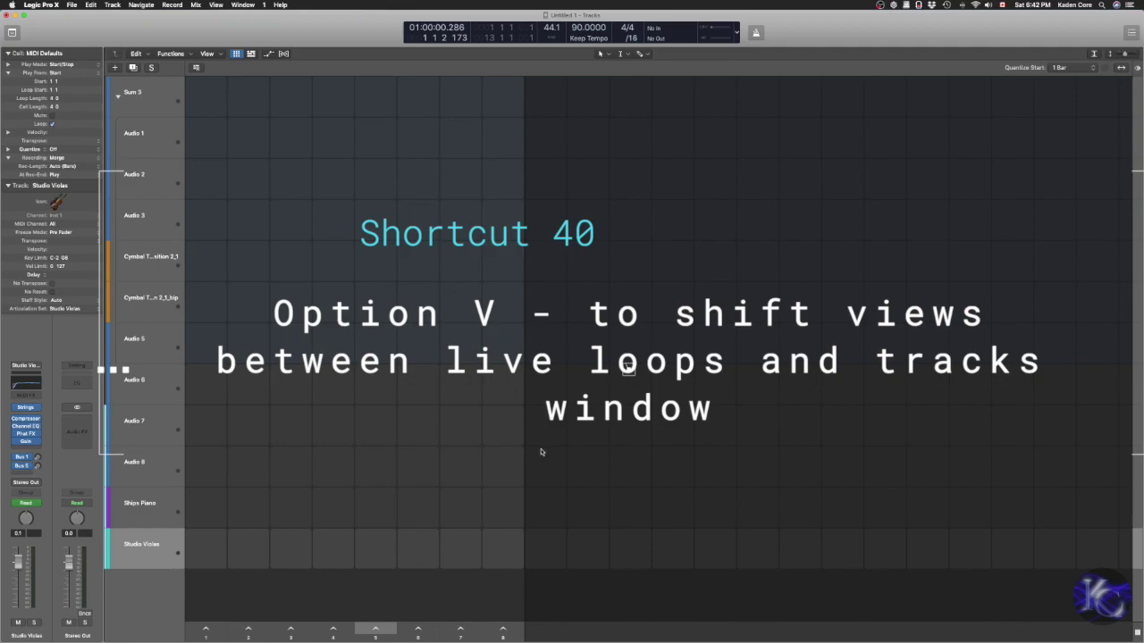
{"action": "key", "text": "alt+v"}
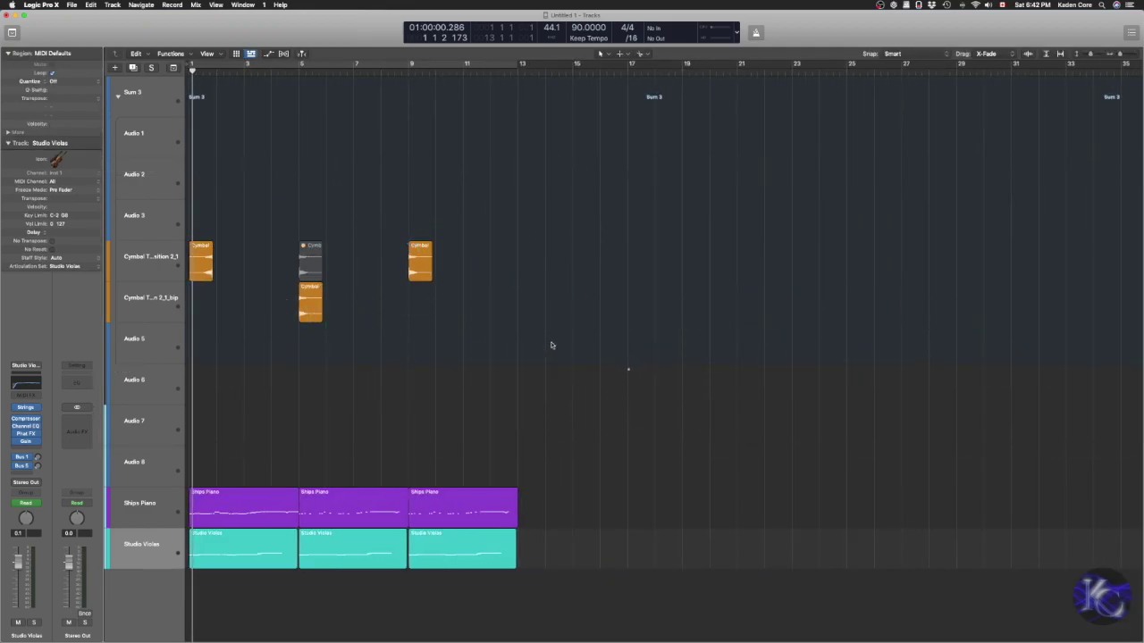
{"action": "key", "text": "alt+b"}
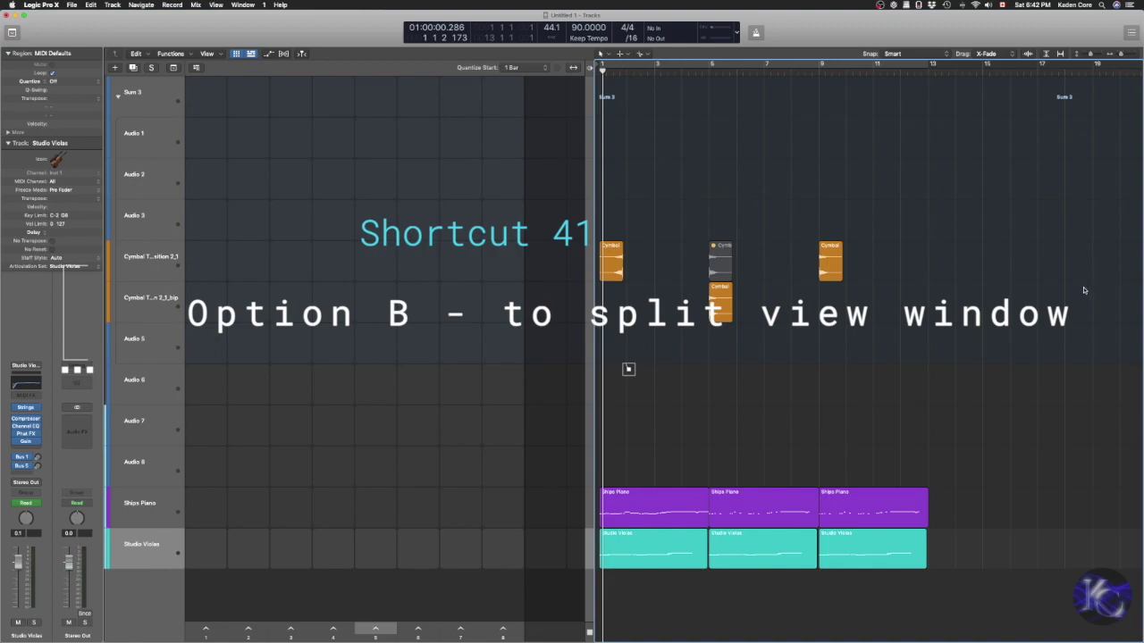
Drag Light Crash Clench 02 through Long Crash Cymbal 06 into the Audio 1 row and trigger the cells.
{"action": "key", "text": "o"}
{"action": "left_click", "coordinate": [1001, 406]}
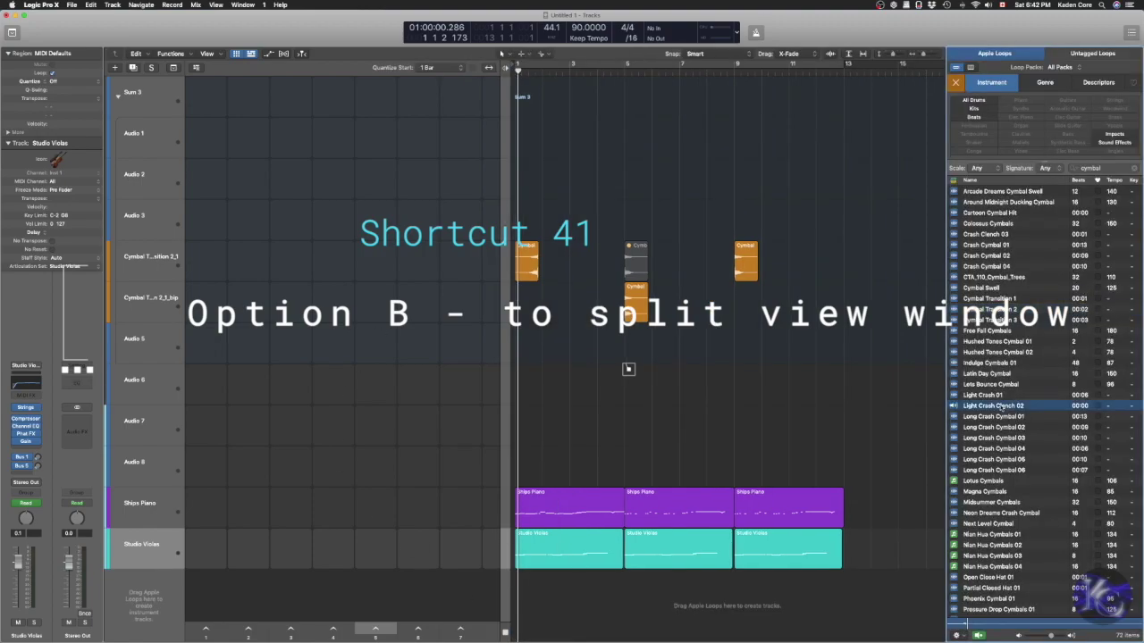
{"action": "key", "text": "shift+Down"}
{"action": "key", "text": "shift+Down"}
{"action": "key", "text": "shift+Down"}
{"action": "key", "text": "shift+Down"}
{"action": "key", "text": "shift+Down"}
{"action": "key", "text": "shift+Down"}
{"action": "key", "text": "shift+Down"}
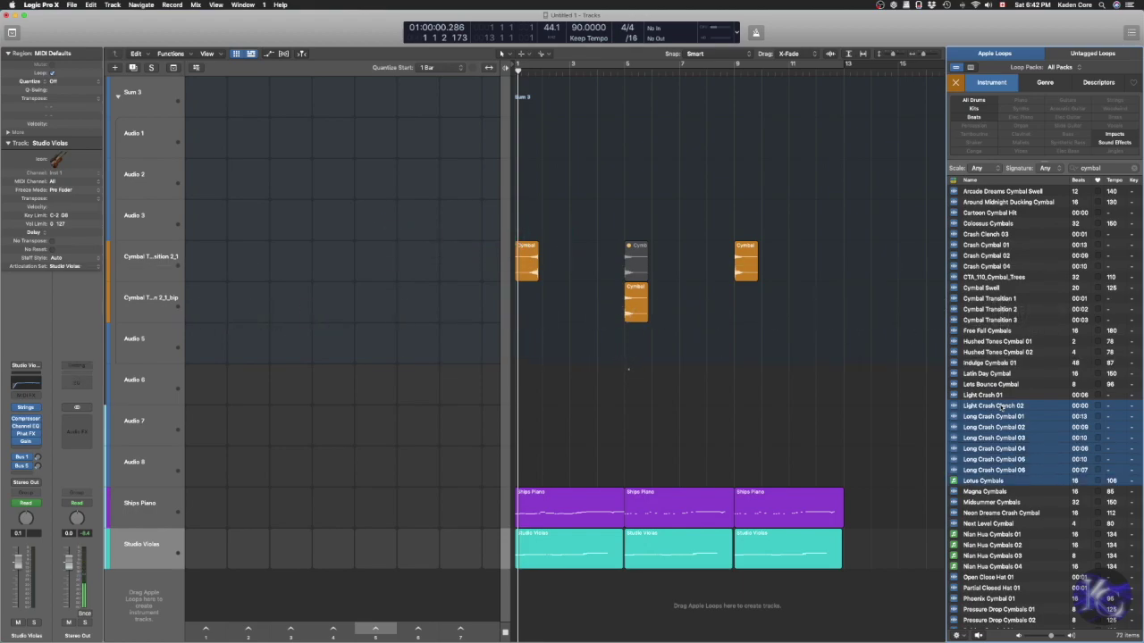
{"action": "key", "text": "shift+Up"}
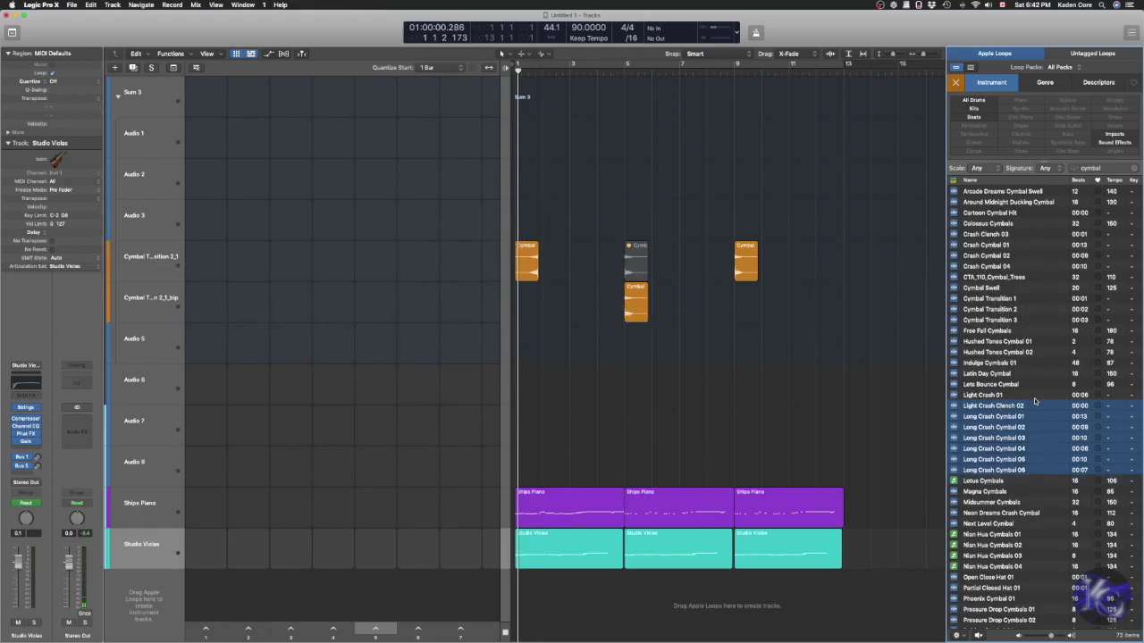
{"action": "left_click_drag", "start_coordinate": [1019, 414], "coordinate": [205, 145]}
{"action": "left_click", "coordinate": [205, 140]}
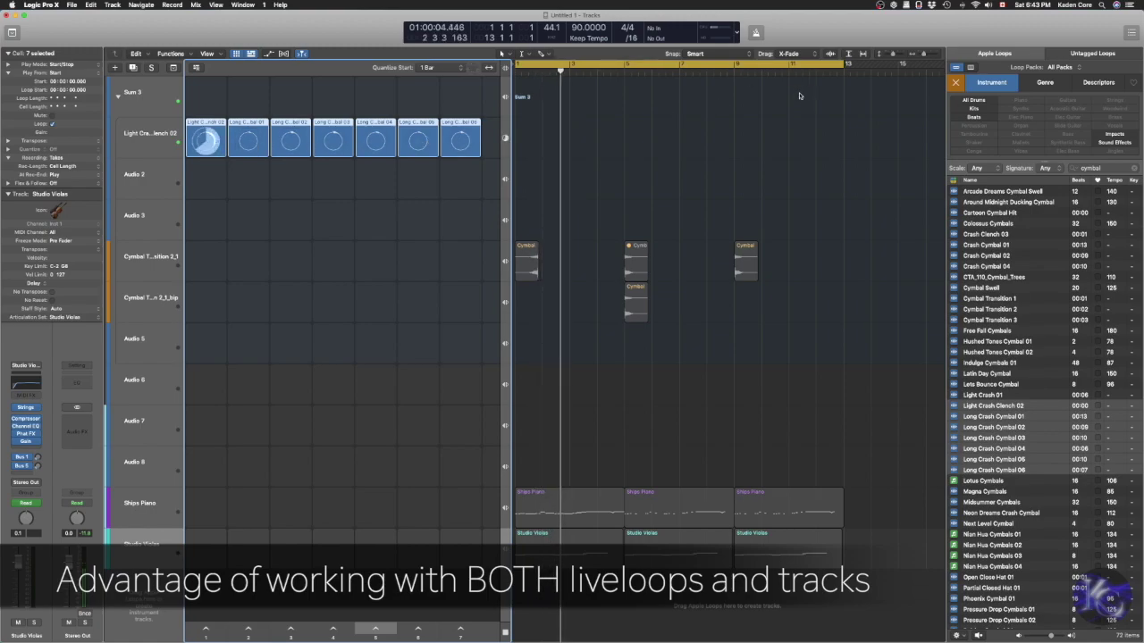
{"action": "left_click", "coordinate": [286, 631]}
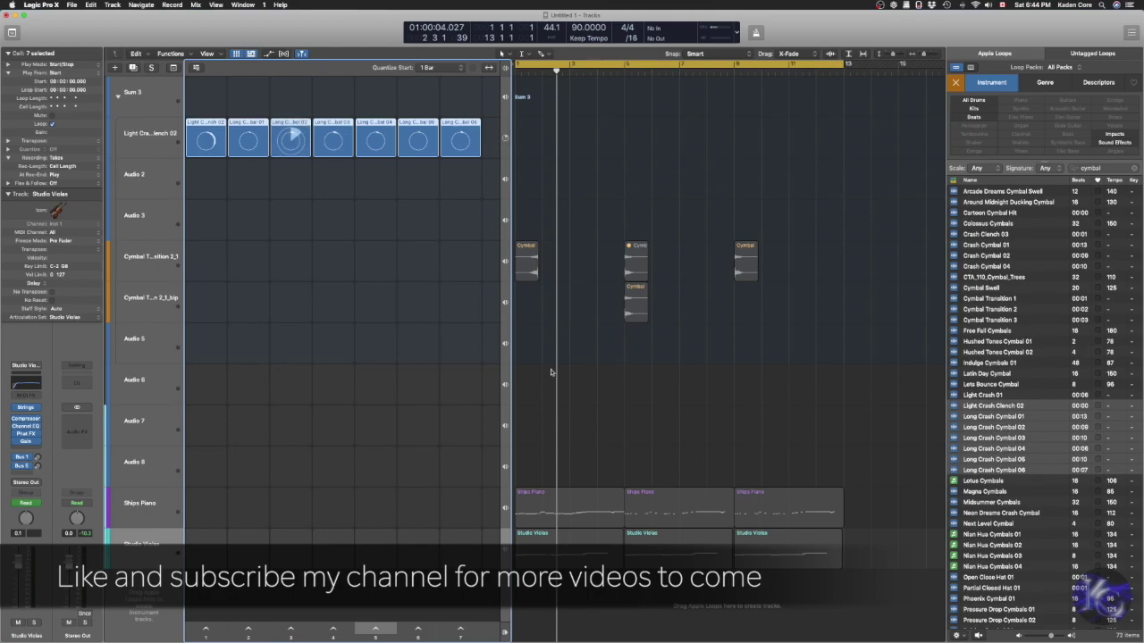
Hide the Live Loops grid and Apple Loops browser, then zoom the tracks into the first bars.
{"action": "key", "text": "alt+b"}
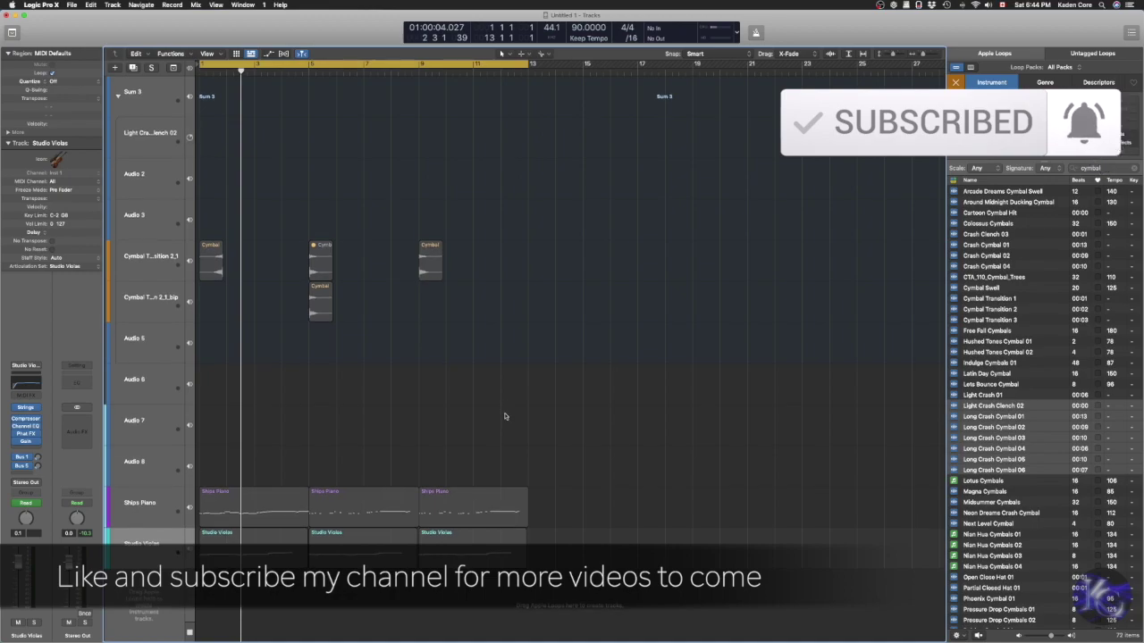
{"action": "key", "text": "super+Left"}
{"action": "key", "text": "o"}
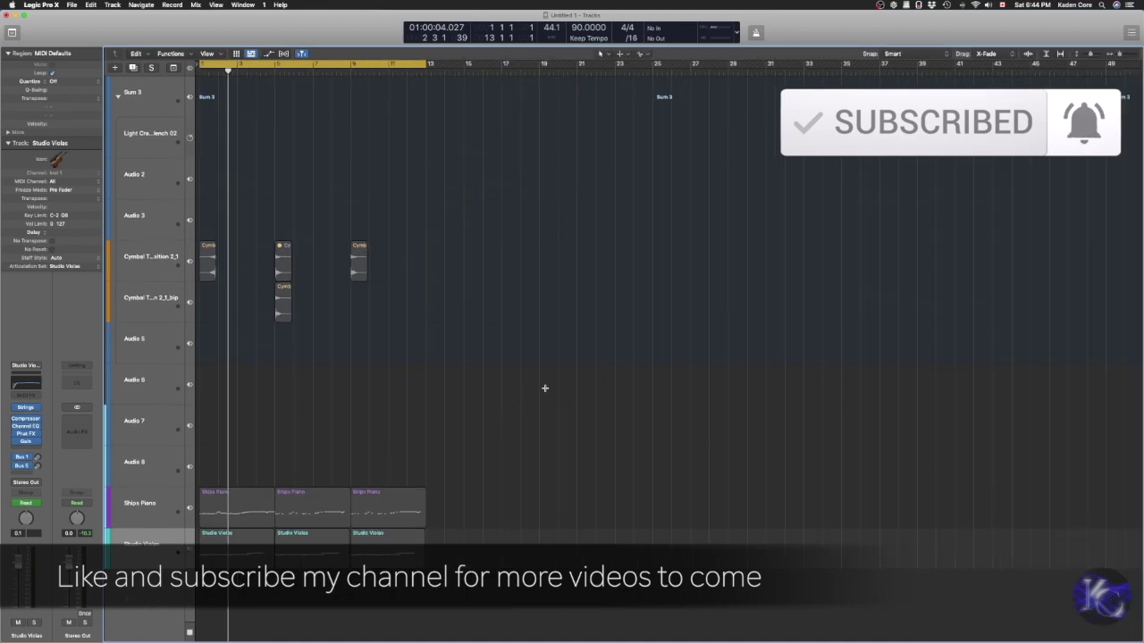
{"action": "key", "text": "super+Down"}
{"action": "key", "text": "super+Right"}
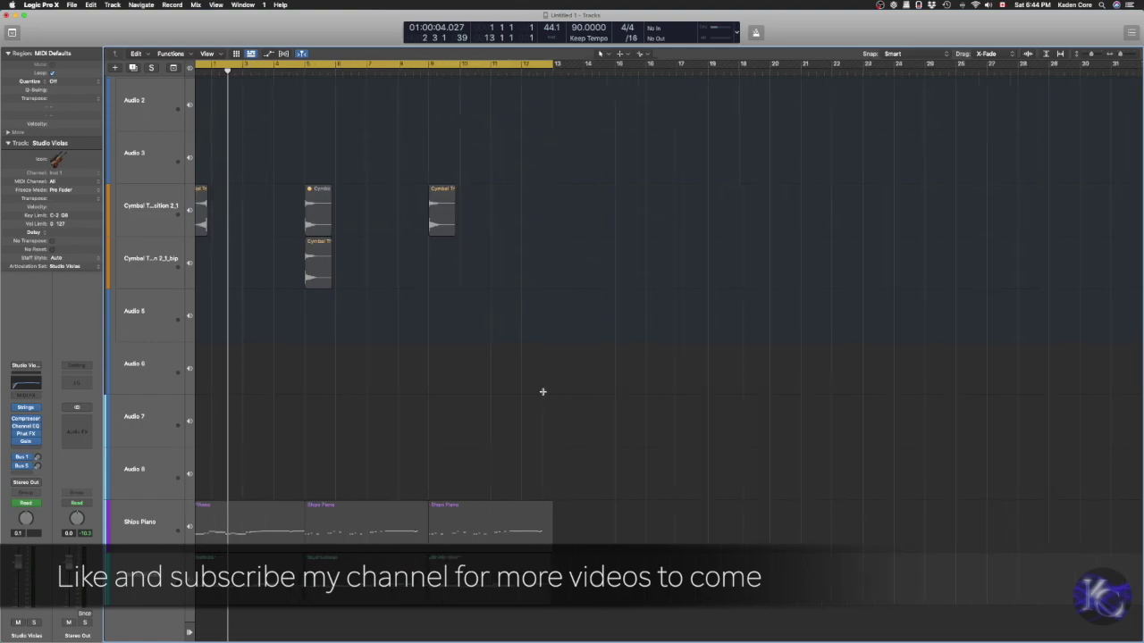
{"action": "key", "text": "super+Right"}
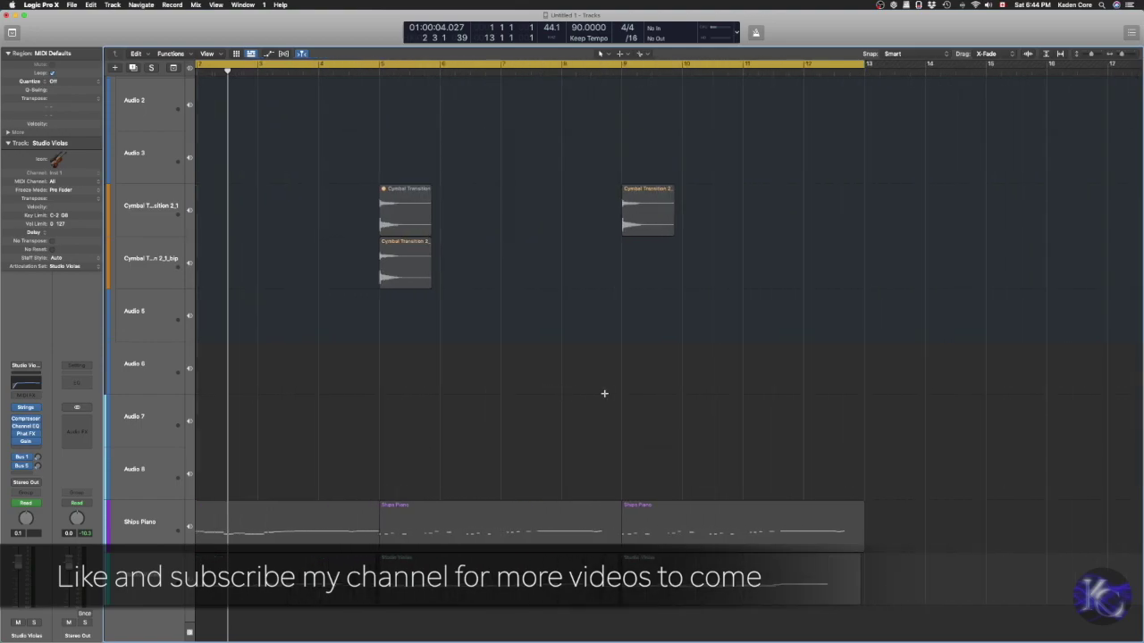
{"action": "scroll", "coordinate": [604, 393], "scroll_direction": "left", "scroll_amount": 2}
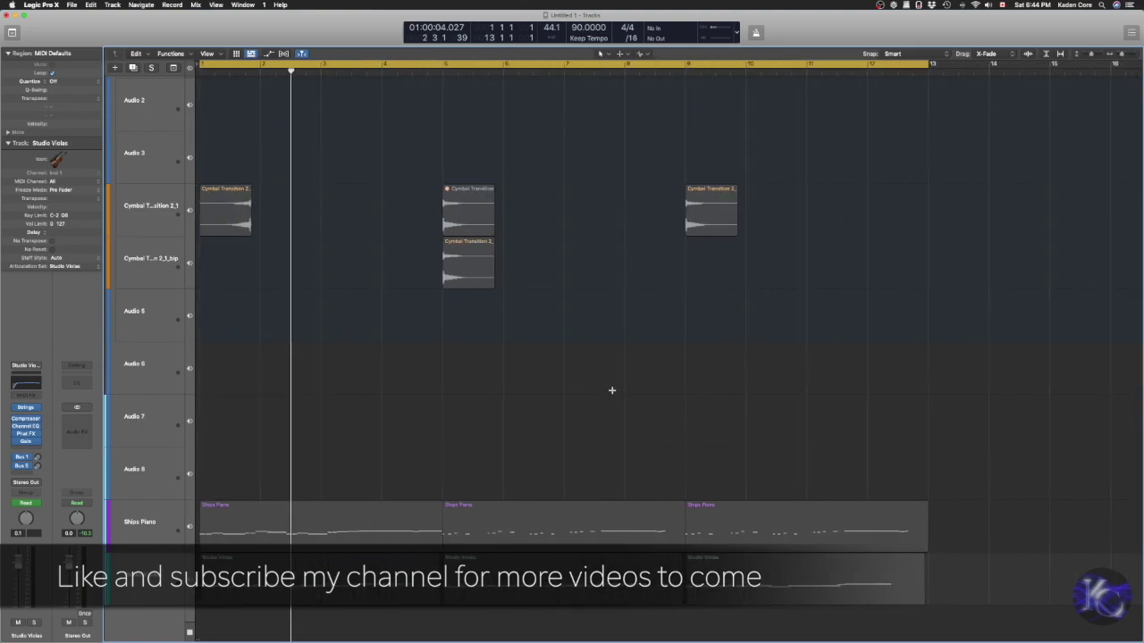